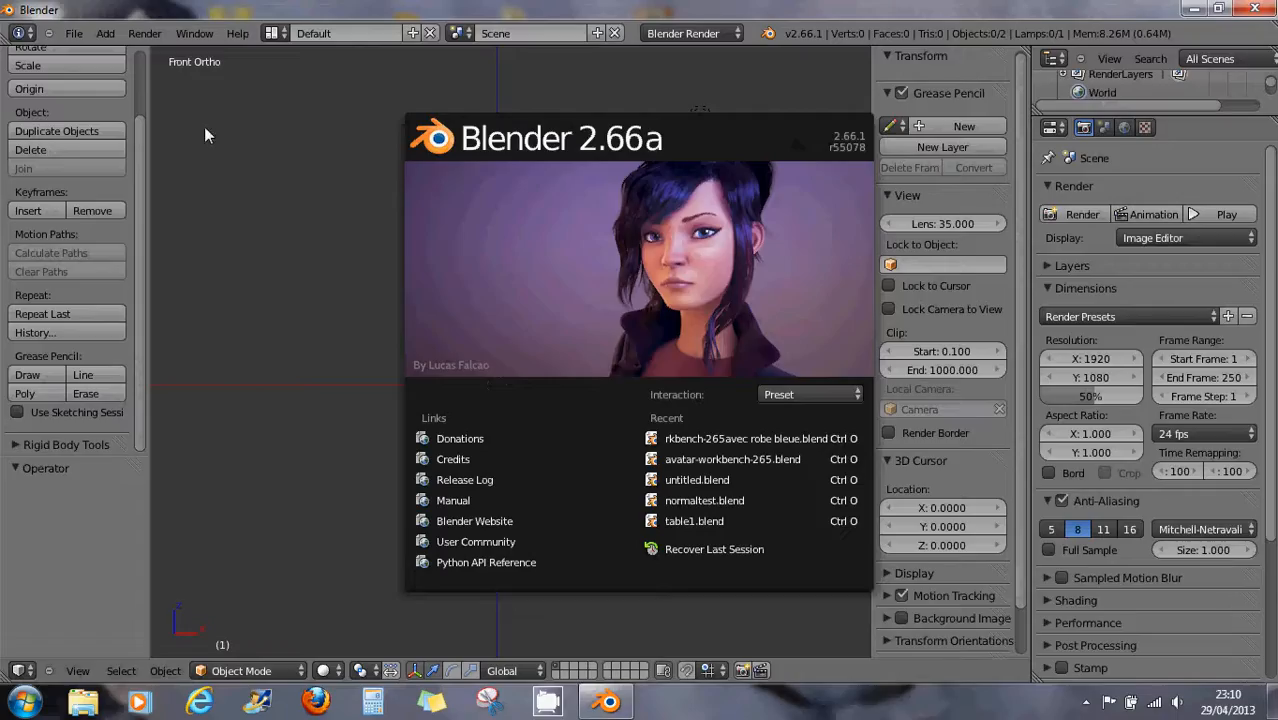
- Open the recent file avatar-workbench-265avec robe bleue.blend
{"action": "left_click", "coordinate": [265, 188]}
{"action": "left_click", "coordinate": [72, 34]}
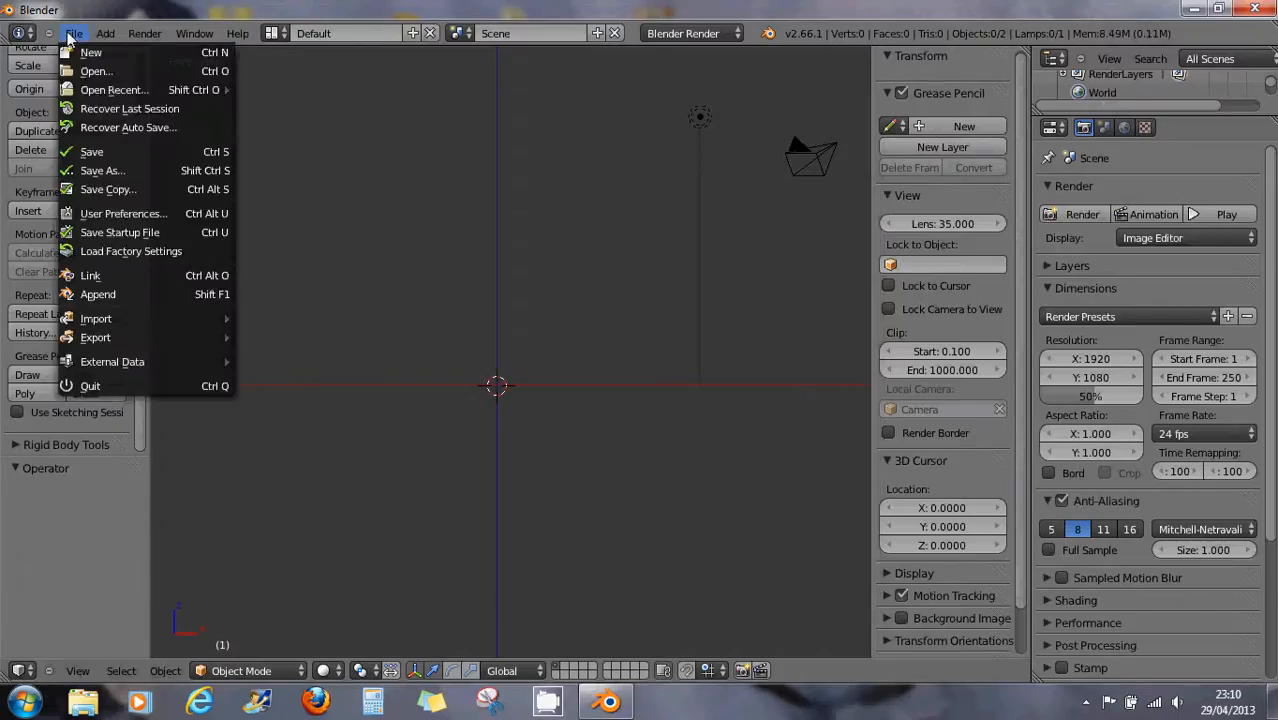
{"action": "mouse_move", "coordinate": [105, 88]}
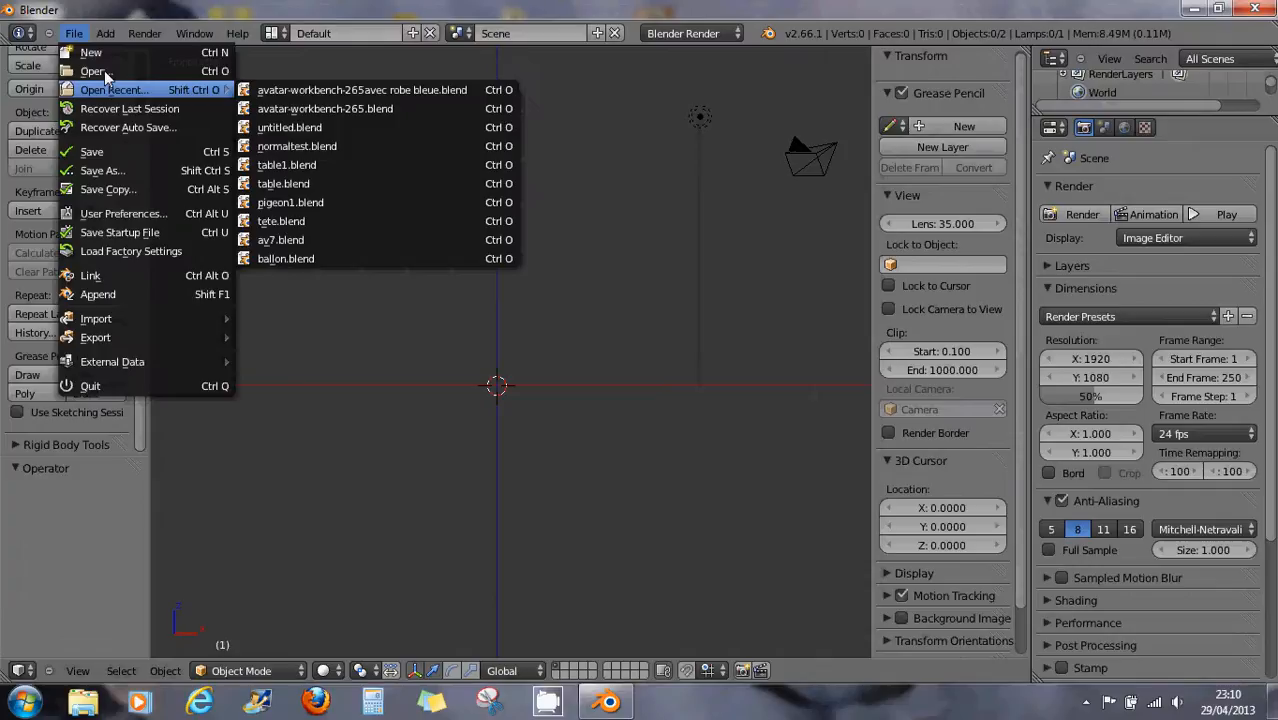
{"action": "left_click", "coordinate": [339, 91]}
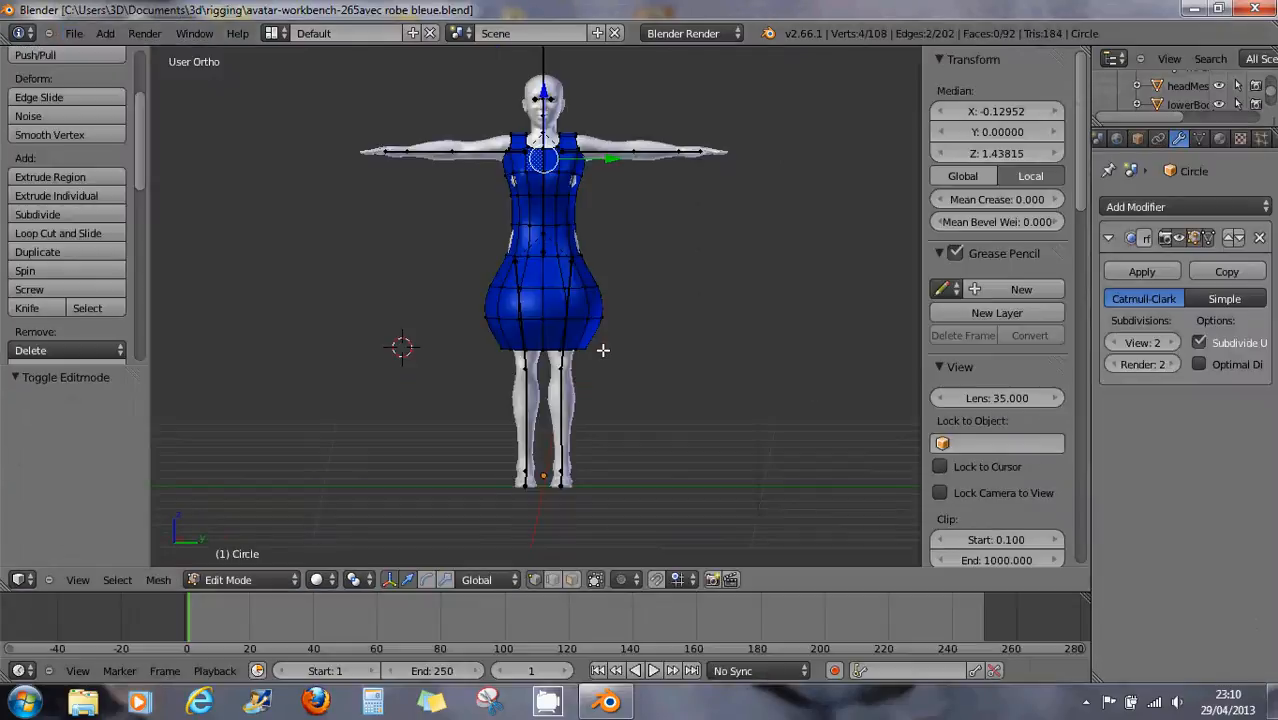
- Switch from Edit Mode to Object Mode and select the avatar's lowerBody mesh
{"action": "left_click", "coordinate": [216, 580]}
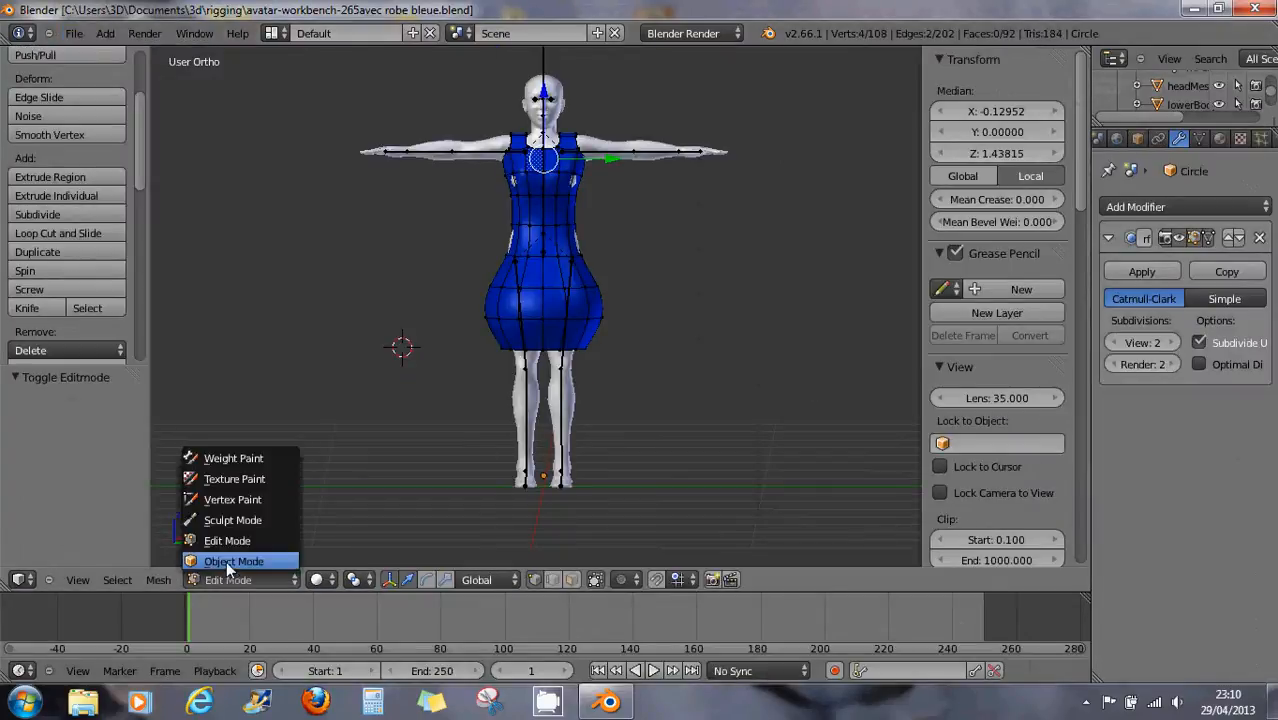
{"action": "left_click", "coordinate": [226, 561]}
{"action": "scroll", "coordinate": [664, 454], "scroll_direction": "up", "scroll_amount": 2}
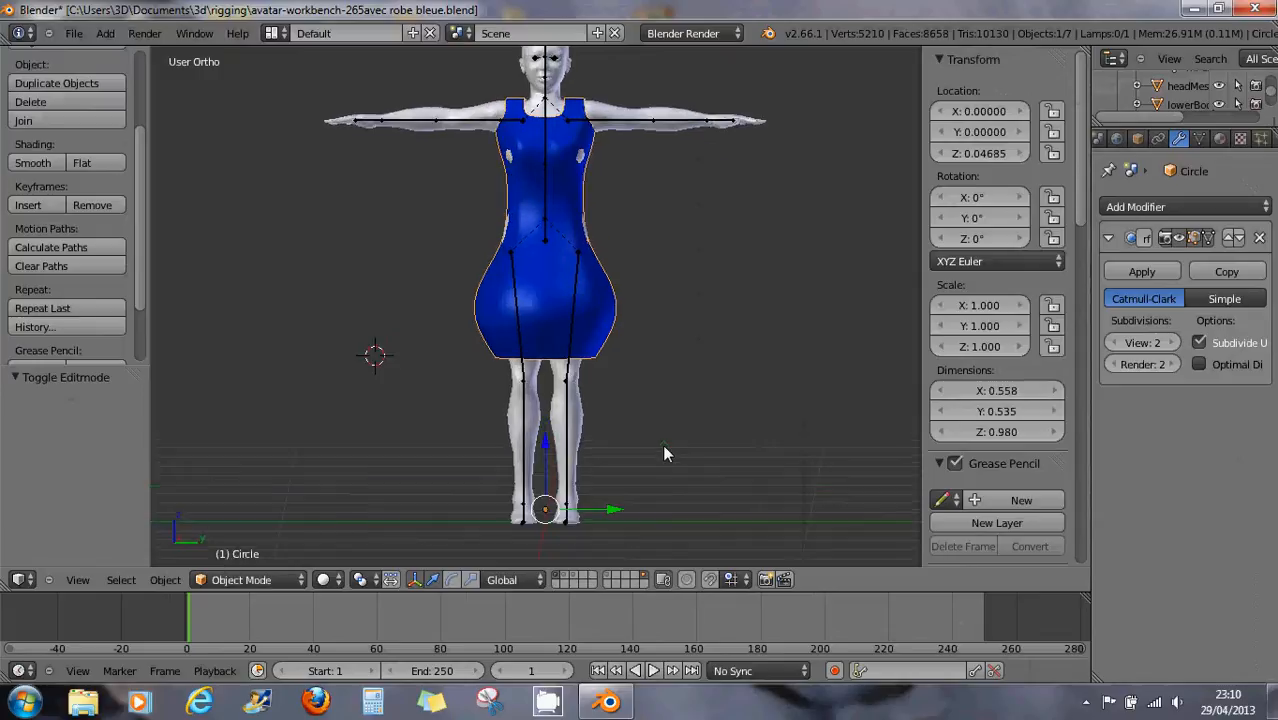
{"action": "right_click", "coordinate": [594, 448]}
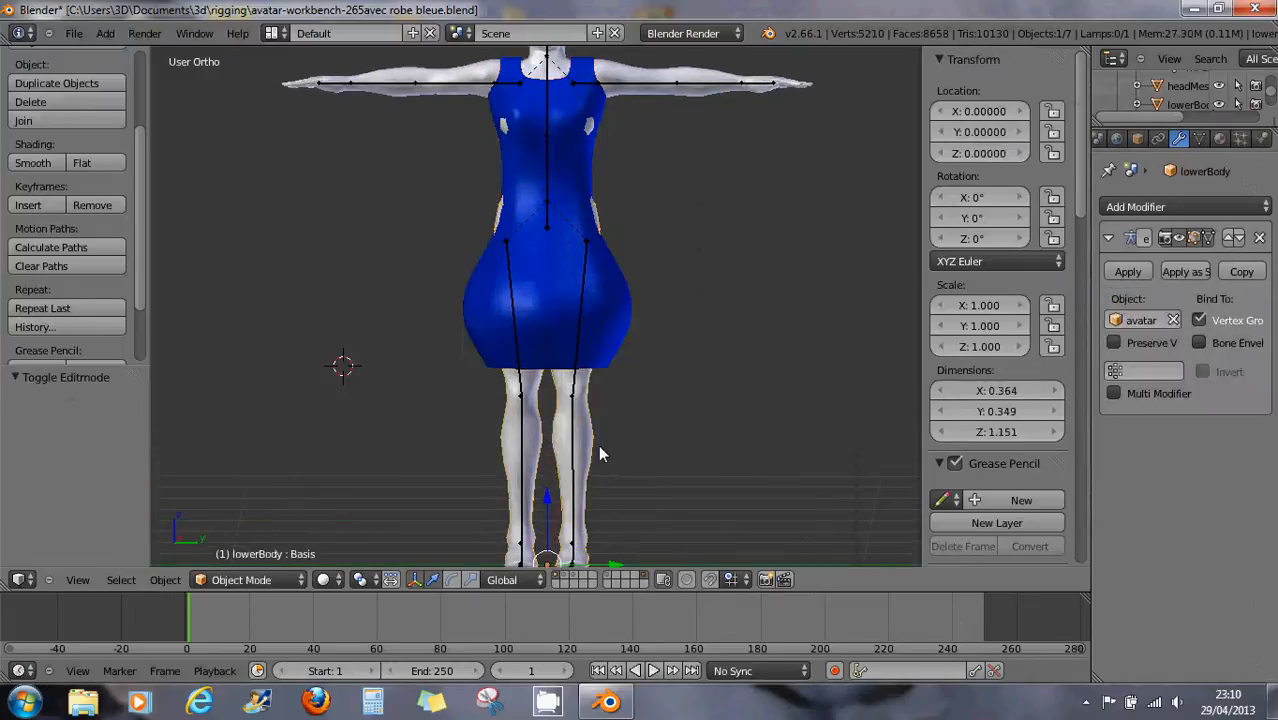
{"action": "scroll", "coordinate": [705, 441], "scroll_direction": "down", "scroll_amount": 2}
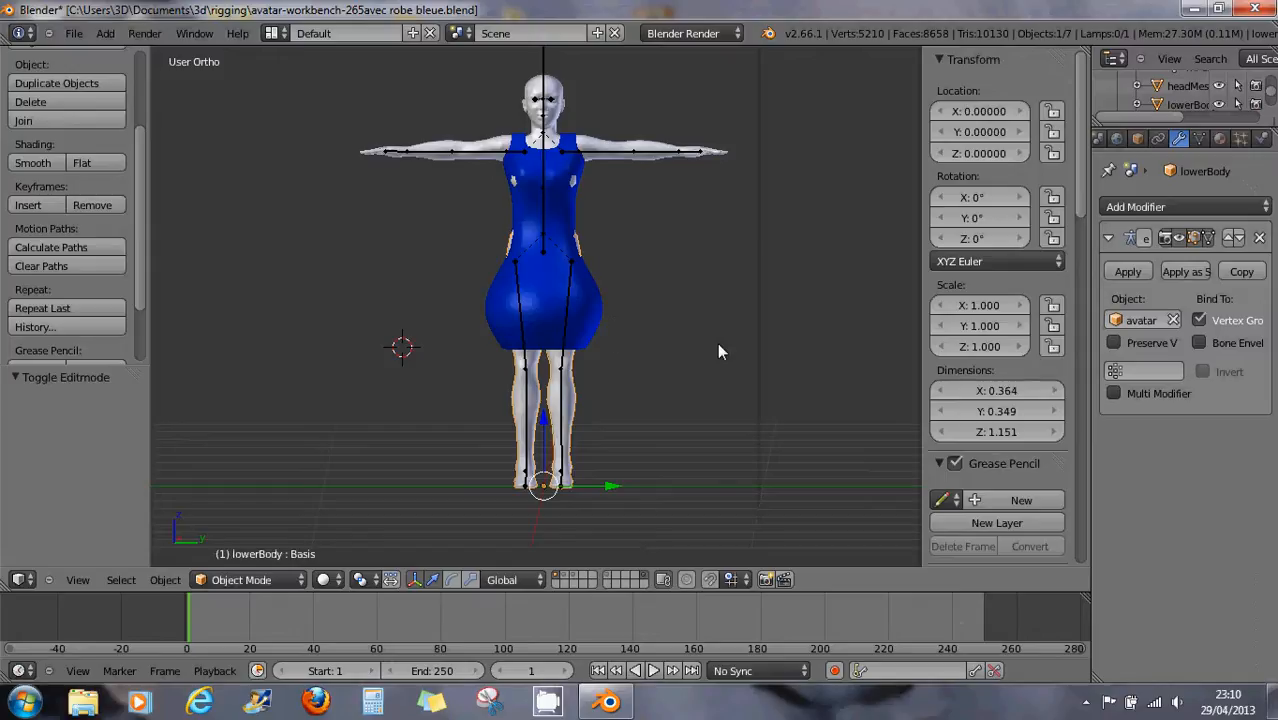
- Split the 3D view vertically and make the new area a UV/Image Editor
{"action": "left_click_drag", "start_coordinate": [1083, 52], "coordinate": [747, 60]}
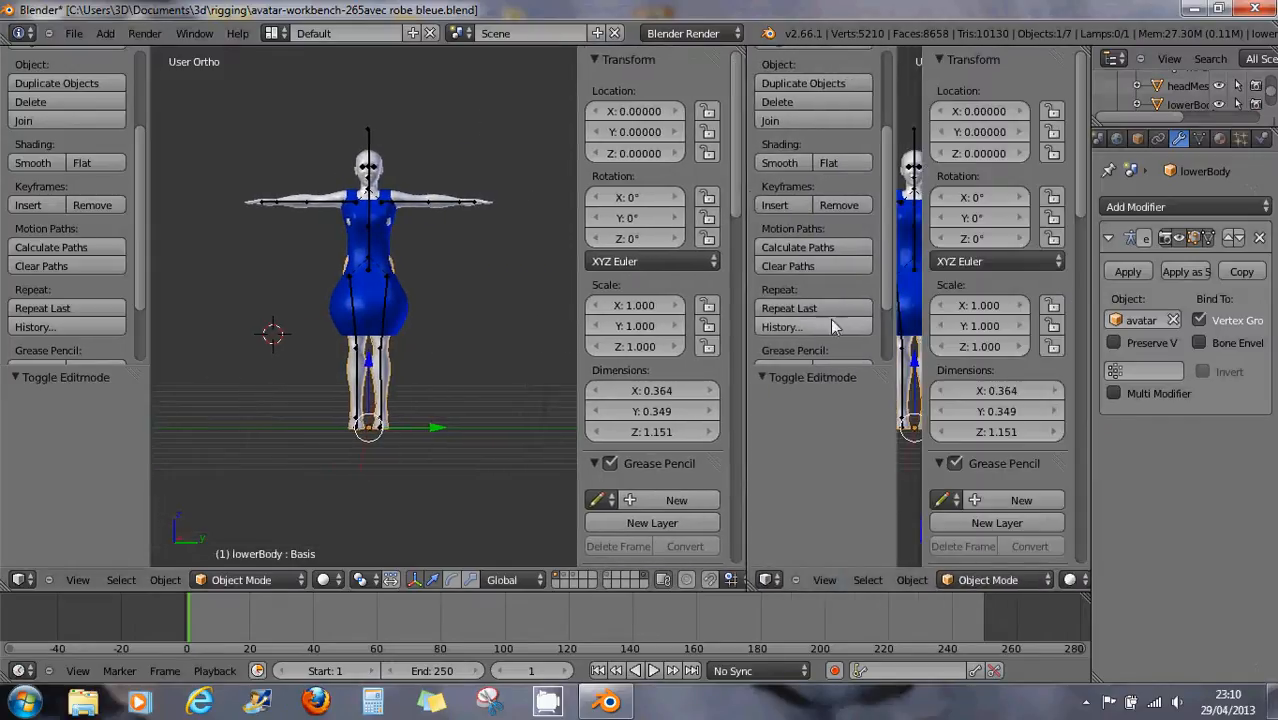
{"action": "left_click", "coordinate": [767, 580]}
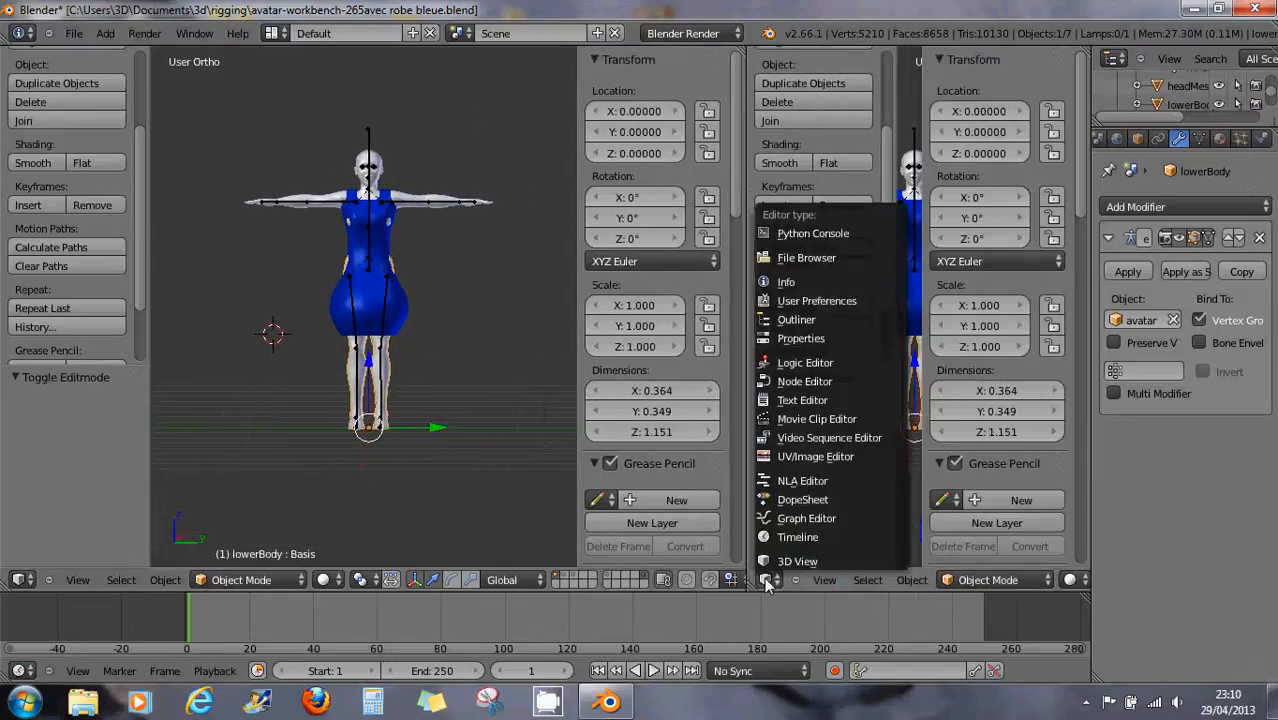
{"action": "left_click", "coordinate": [783, 456]}
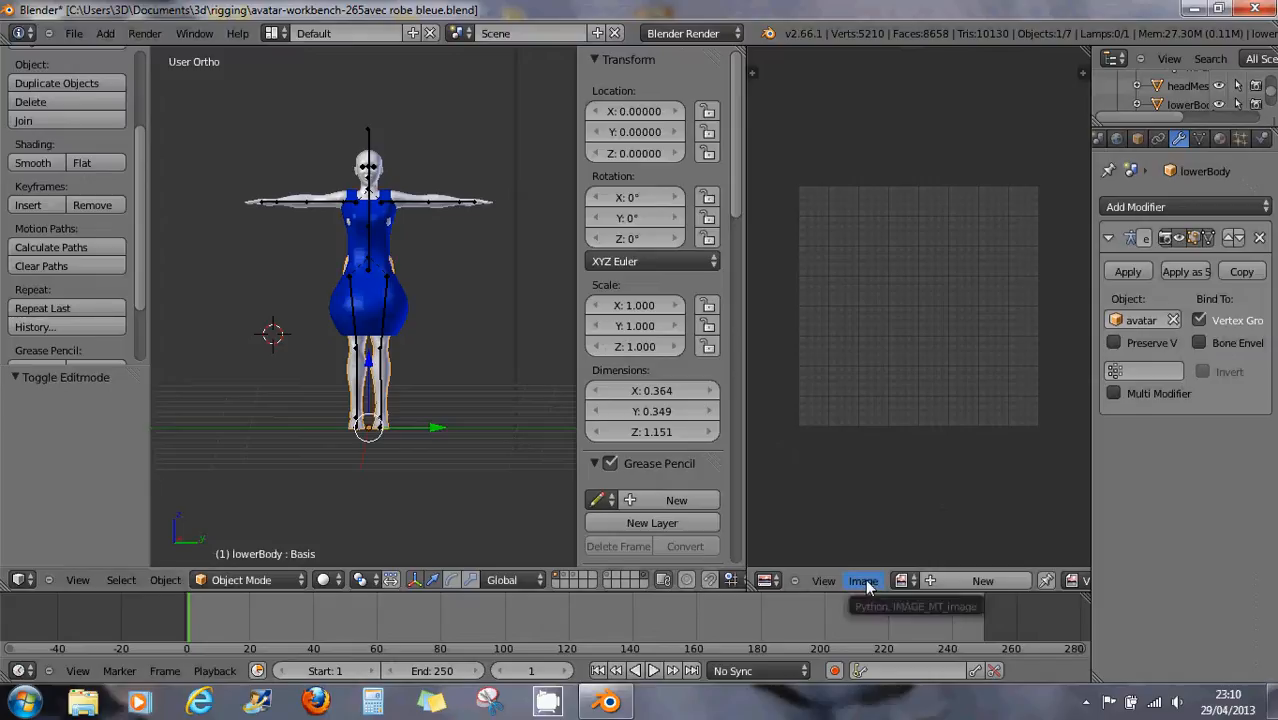
- Put the lowerBody mesh in Edit Mode and create a blank black 1024 × 1024 image named masque_bas for its UV layout
{"action": "left_click", "coordinate": [261, 581]}
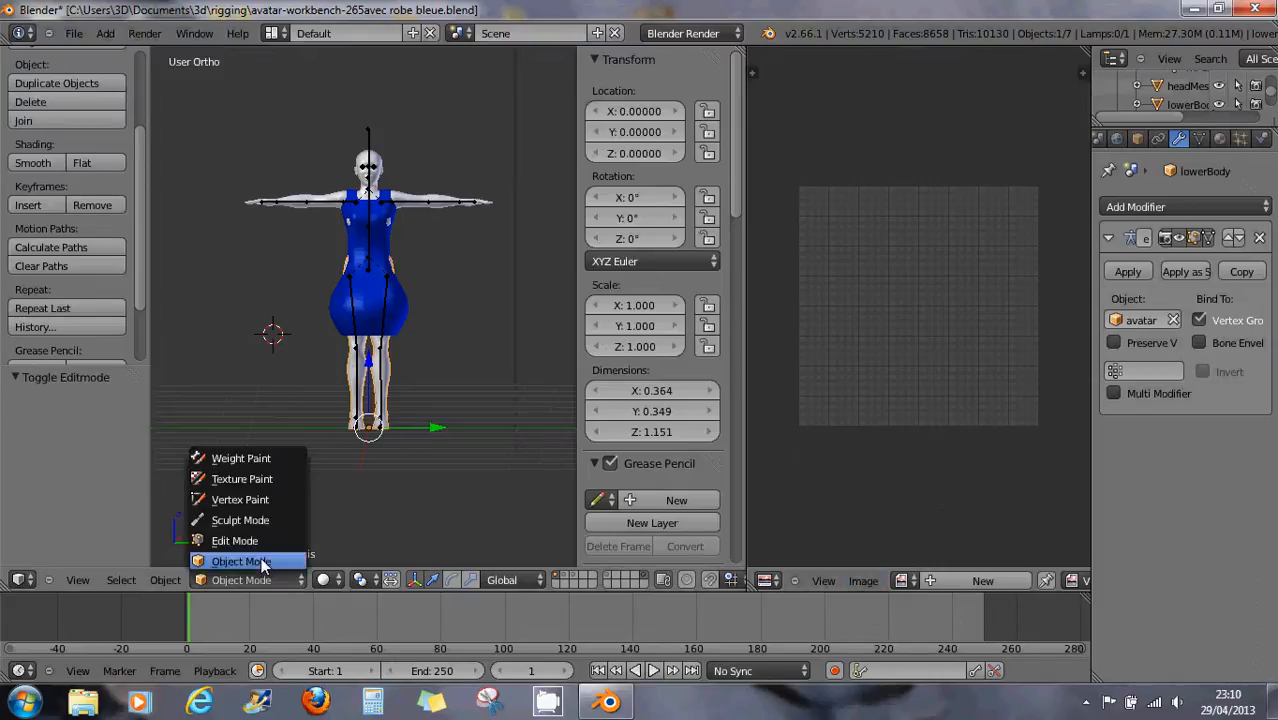
{"action": "left_click", "coordinate": [261, 539]}
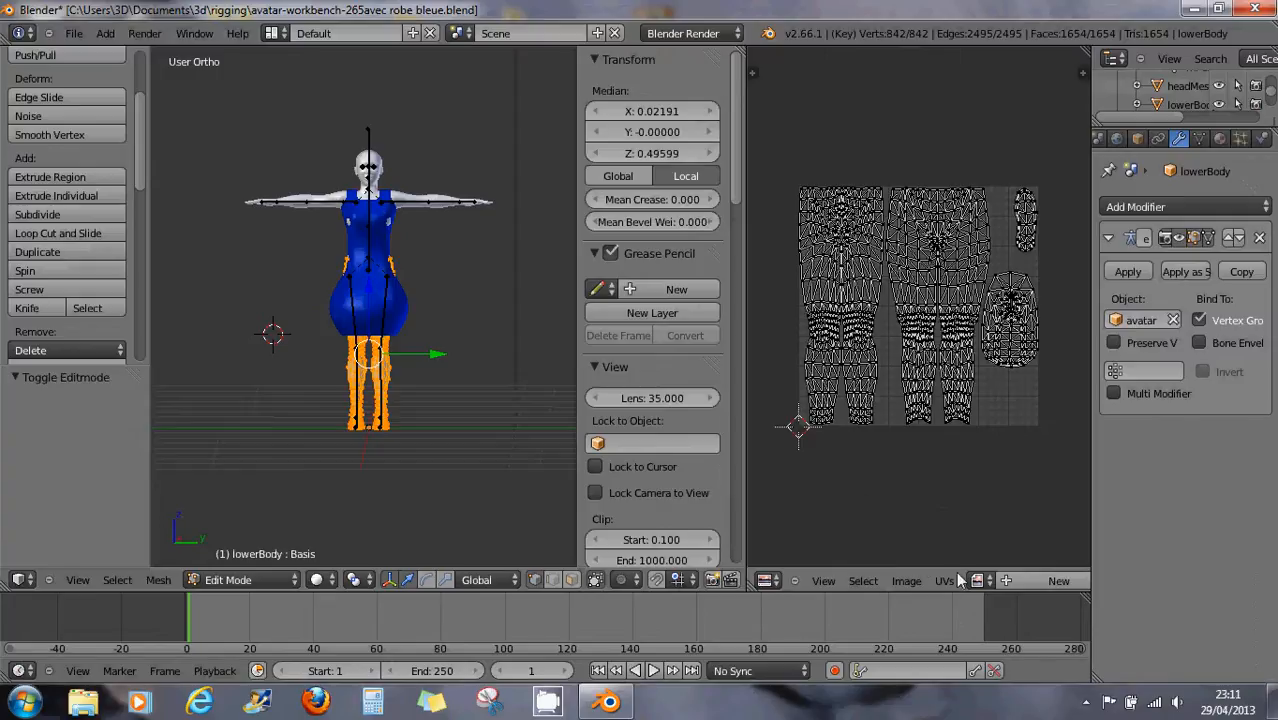
{"action": "left_click", "coordinate": [907, 581]}
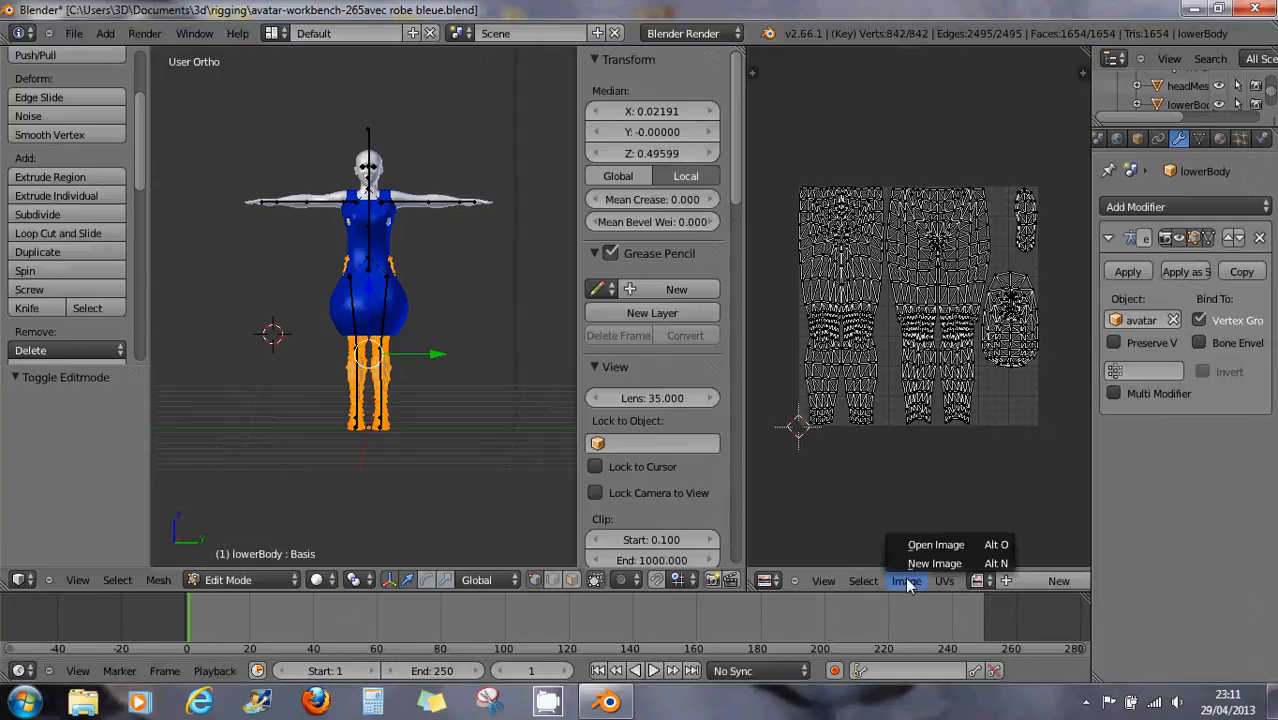
{"action": "left_click", "coordinate": [920, 565]}
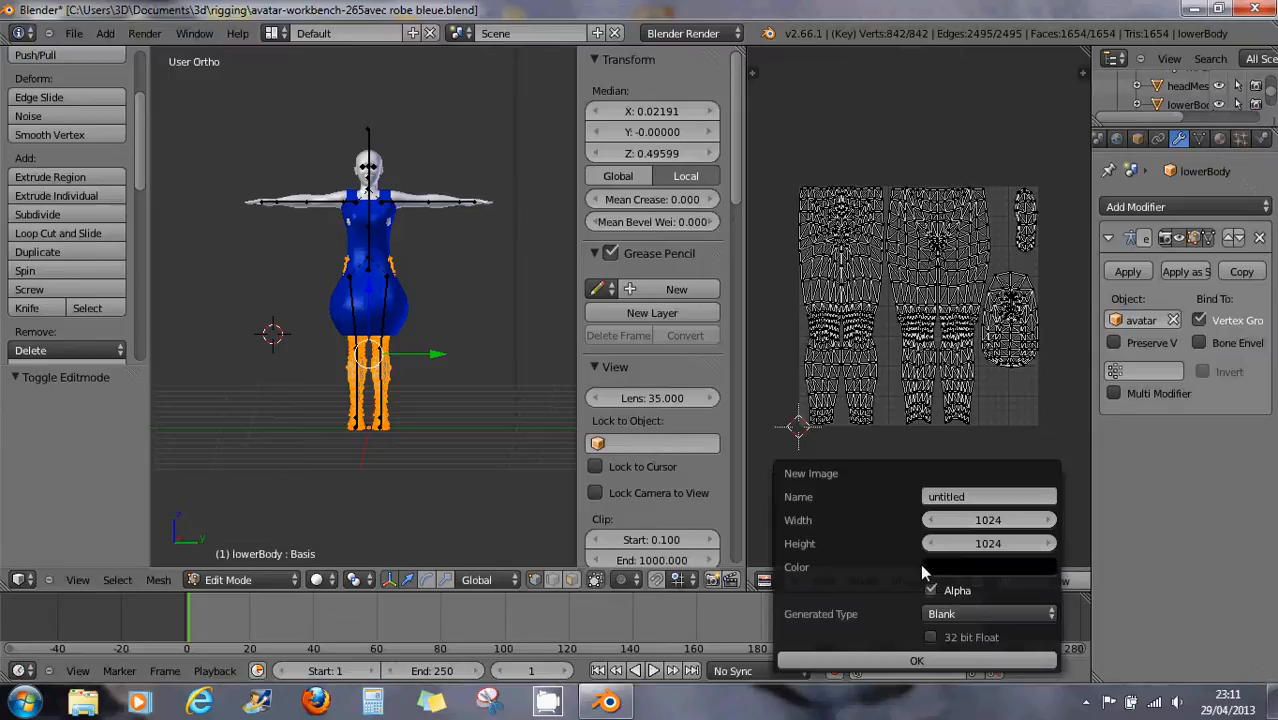
{"action": "left_click", "coordinate": [961, 498]}
{"action": "type", "text": "masque bas"}
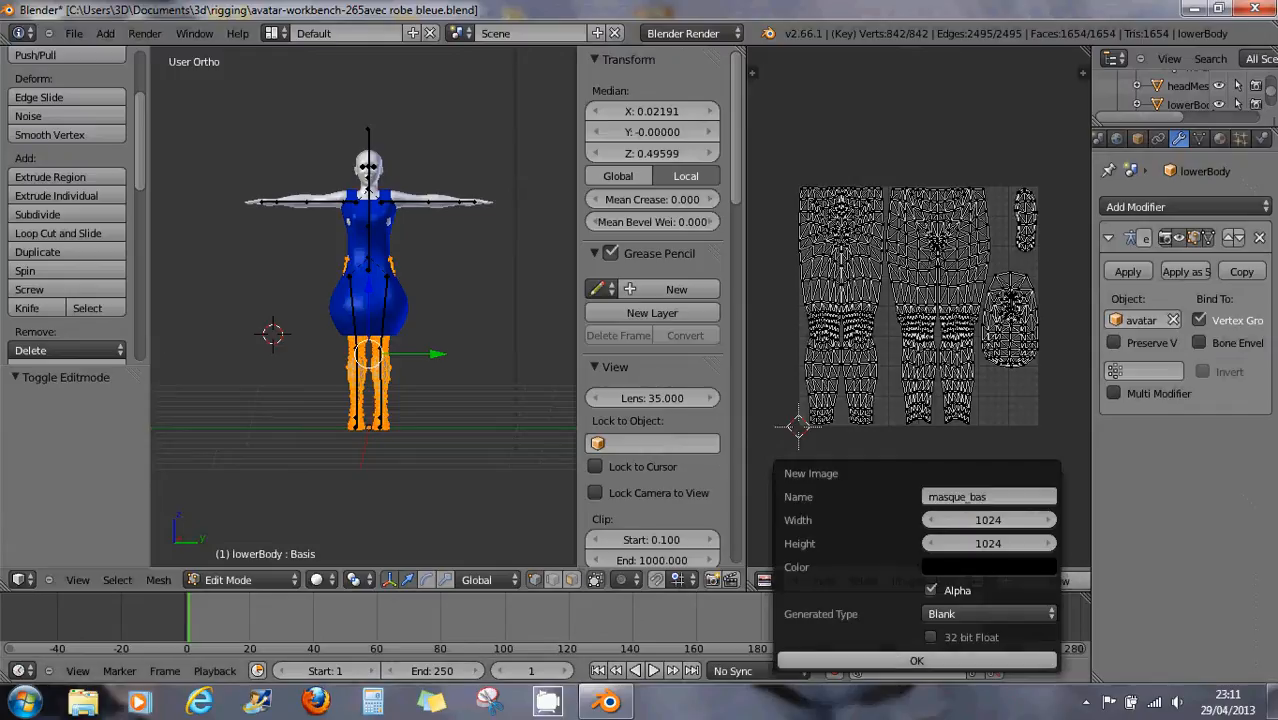
{"action": "left_click", "coordinate": [940, 661]}
{"action": "scroll", "coordinate": [940, 450], "scroll_direction": "down", "scroll_amount": 5}
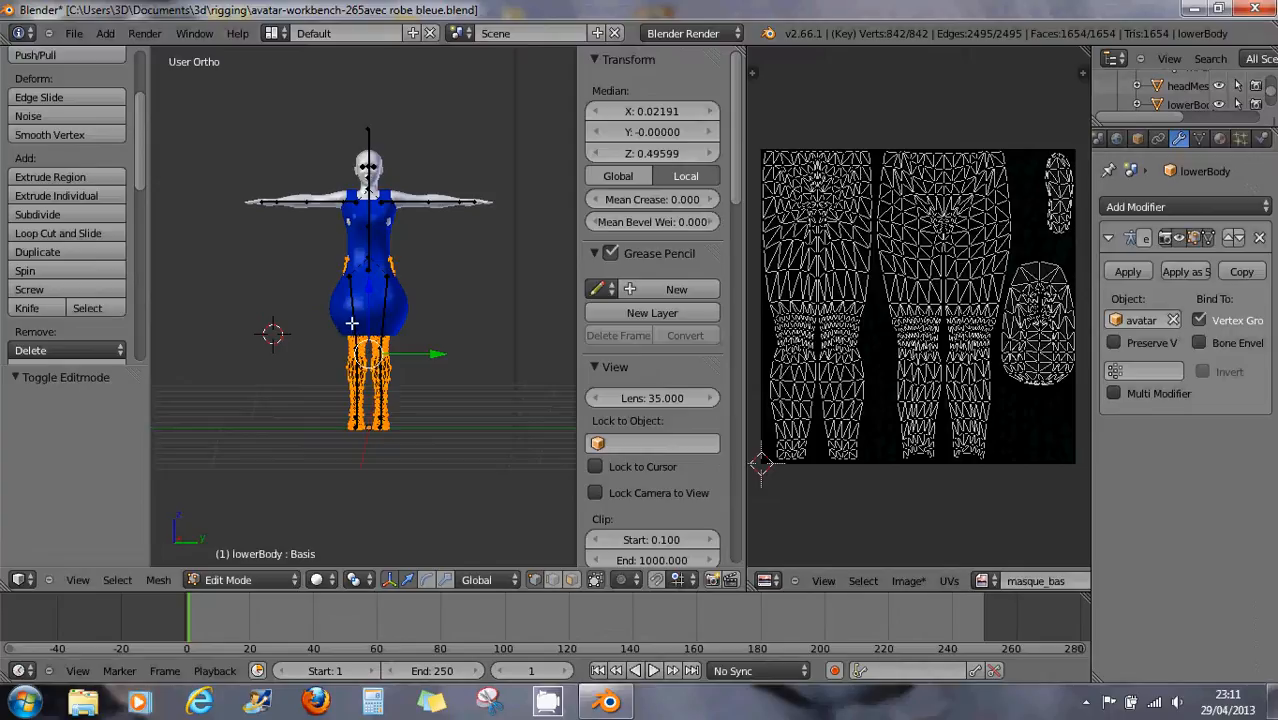
- Return the lowerBody mesh to Object Mode
{"action": "scroll", "coordinate": [352, 322], "scroll_direction": "up", "scroll_amount": 3}
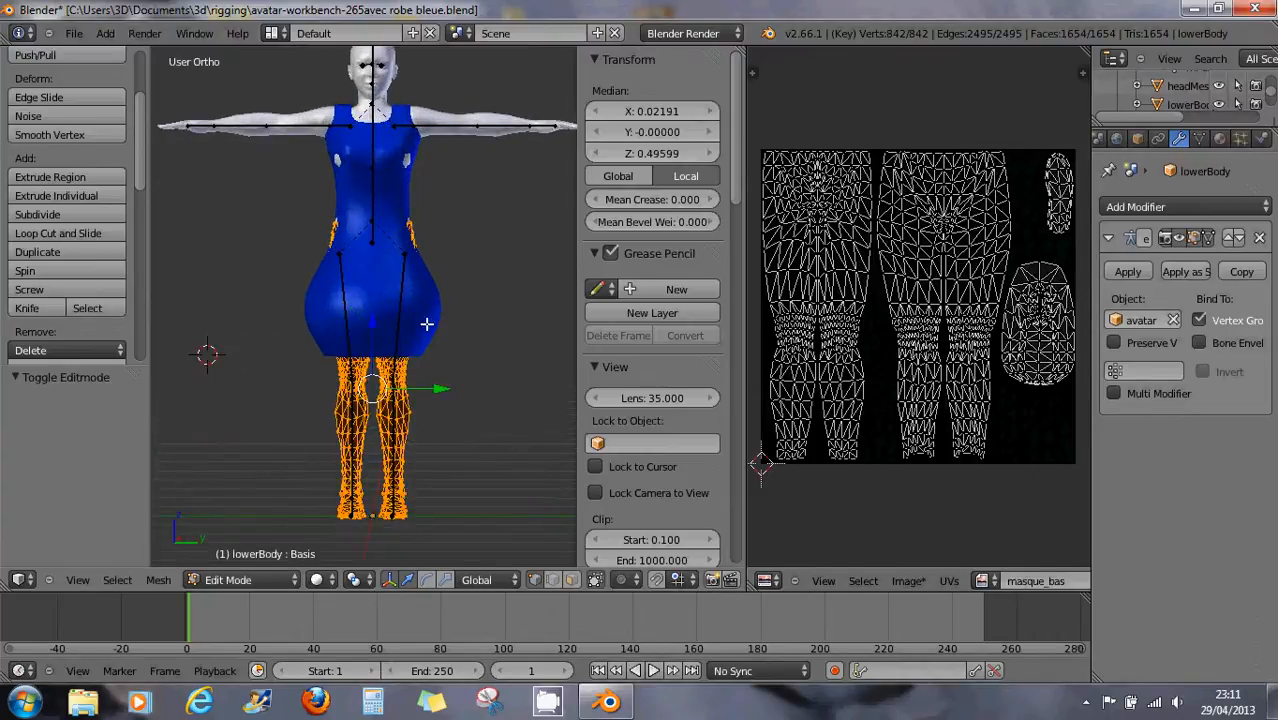
{"action": "scroll", "coordinate": [451, 302], "scroll_direction": "up", "scroll_amount": 3}
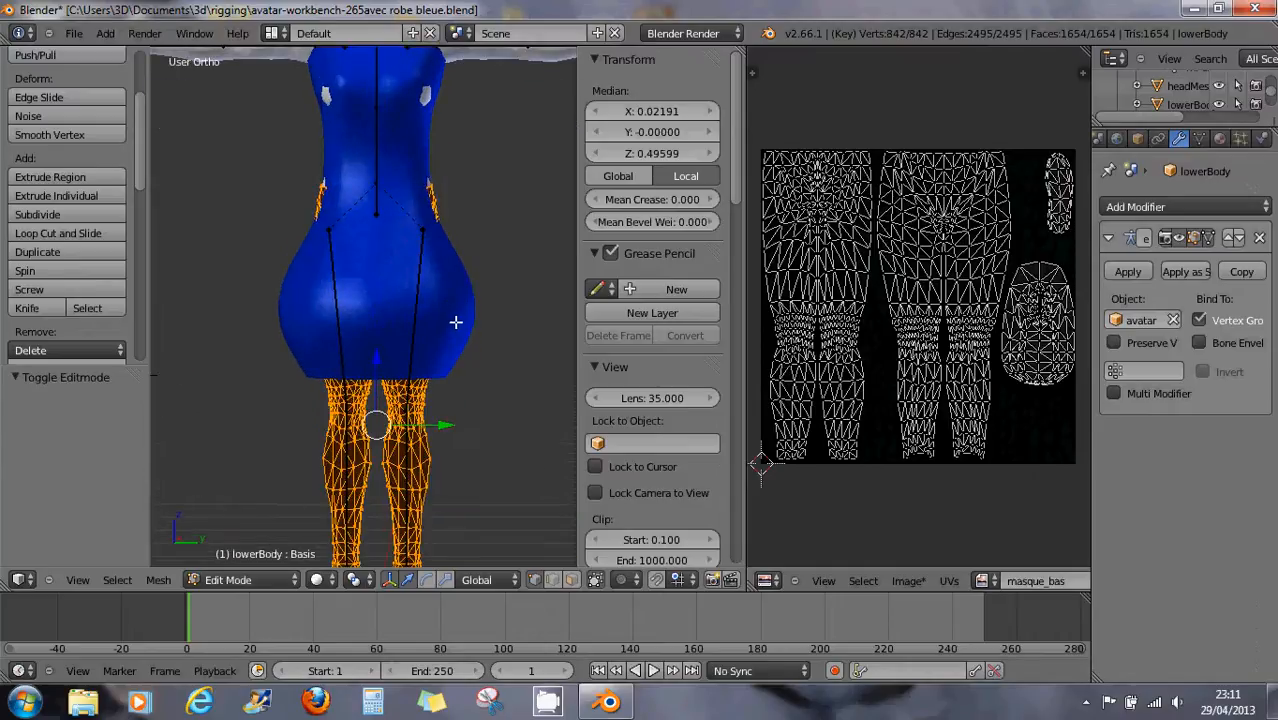
{"action": "key", "text": "Tab"}
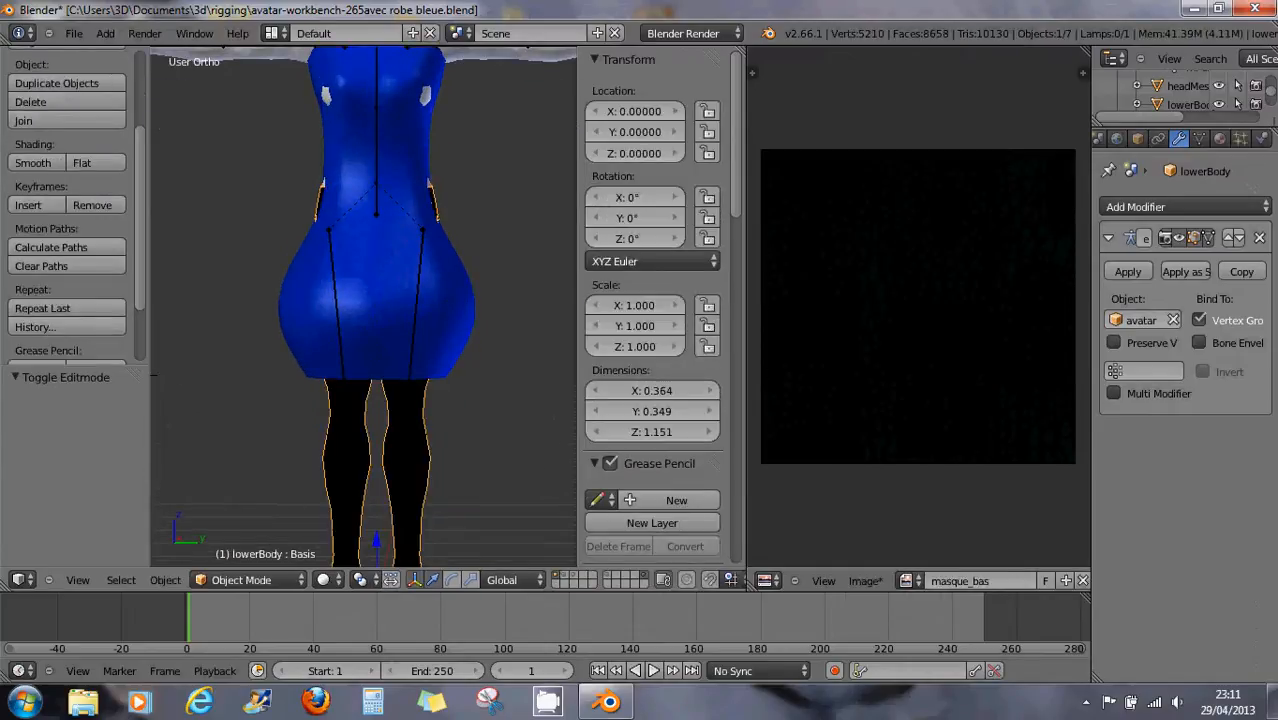
- Select the blue dress and start the Screencast Keys display
{"action": "right_click", "coordinate": [452, 317]}
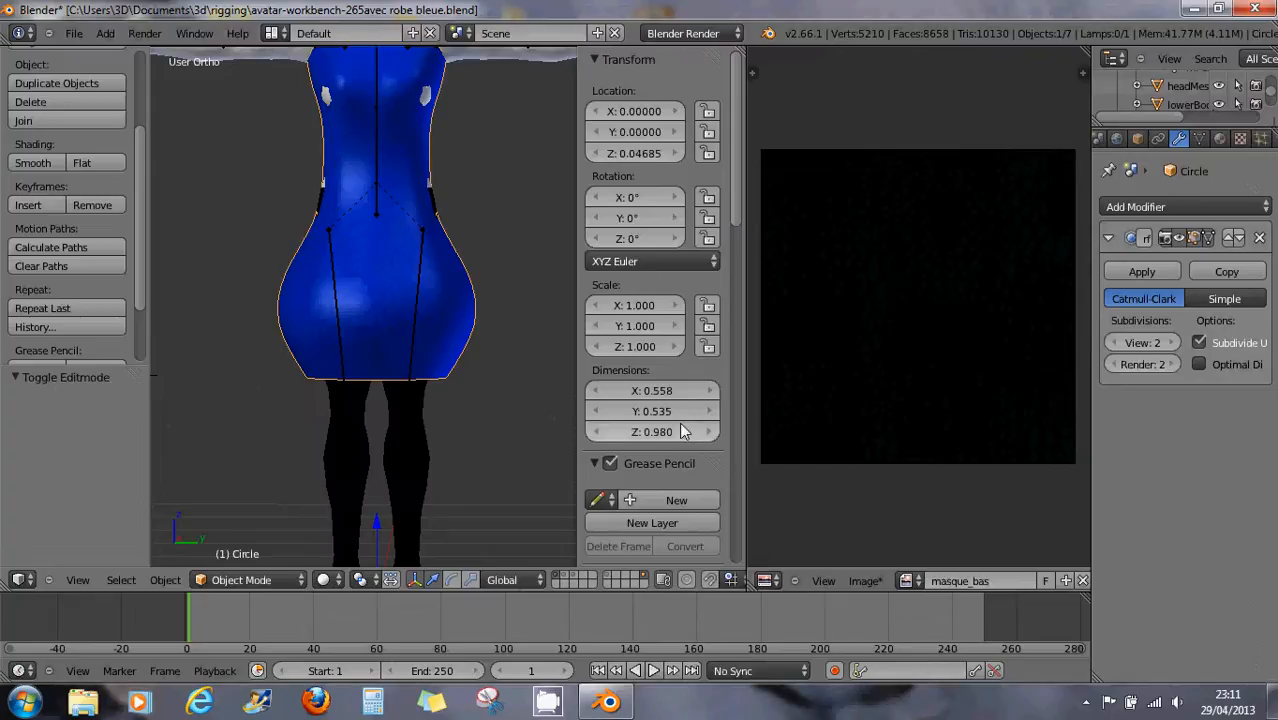
{"action": "left_click_drag", "start_coordinate": [738, 217], "coordinate": [742, 575]}
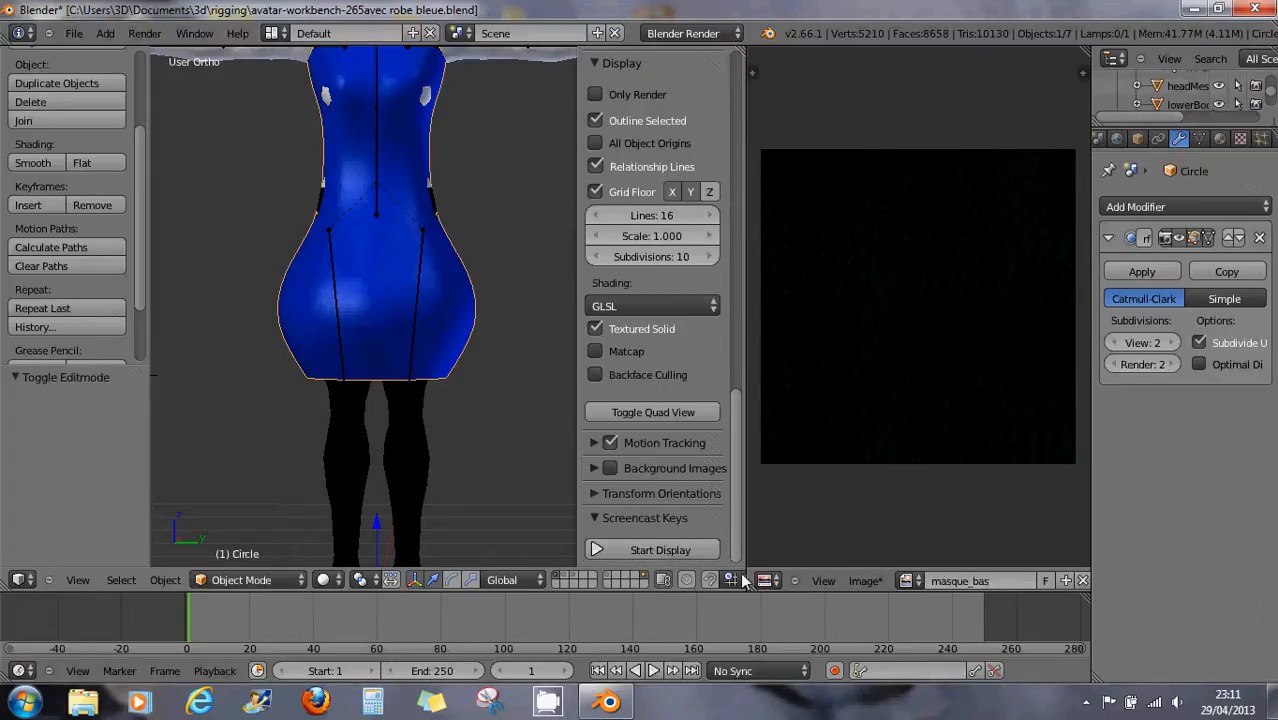
{"action": "left_click", "coordinate": [666, 552]}
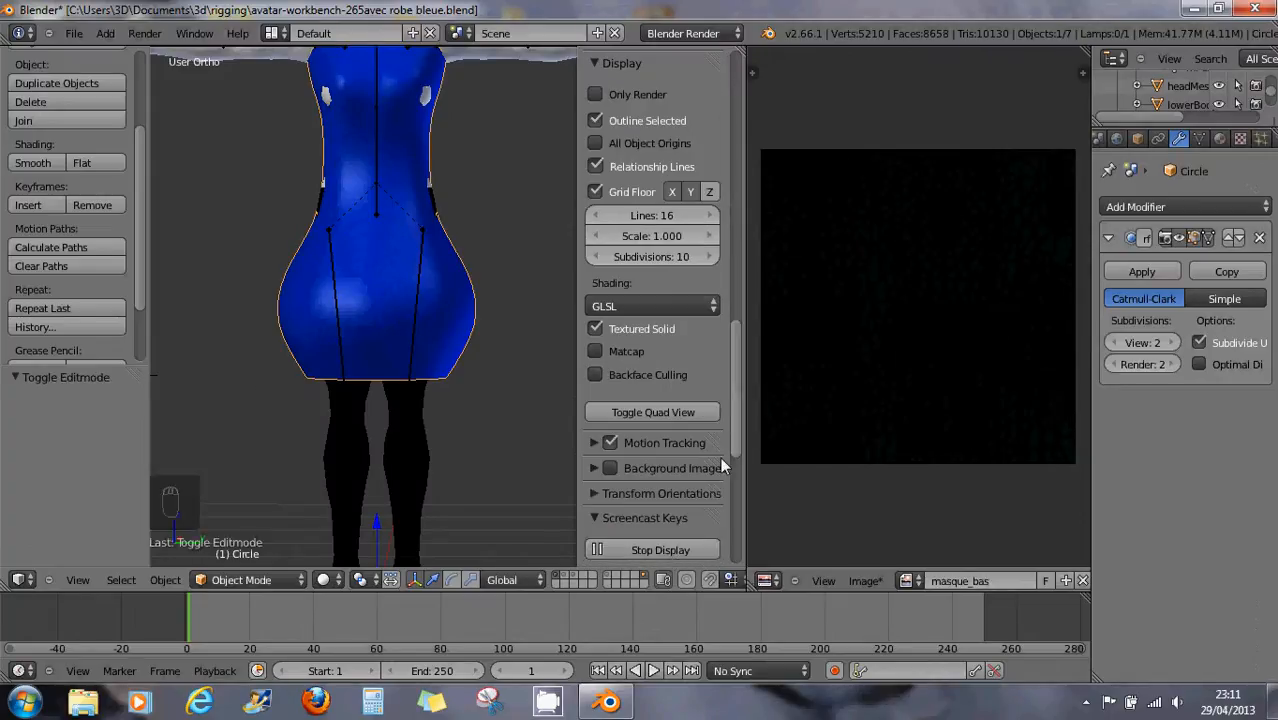
{"action": "left_click_drag", "start_coordinate": [734, 441], "coordinate": [737, 172]}
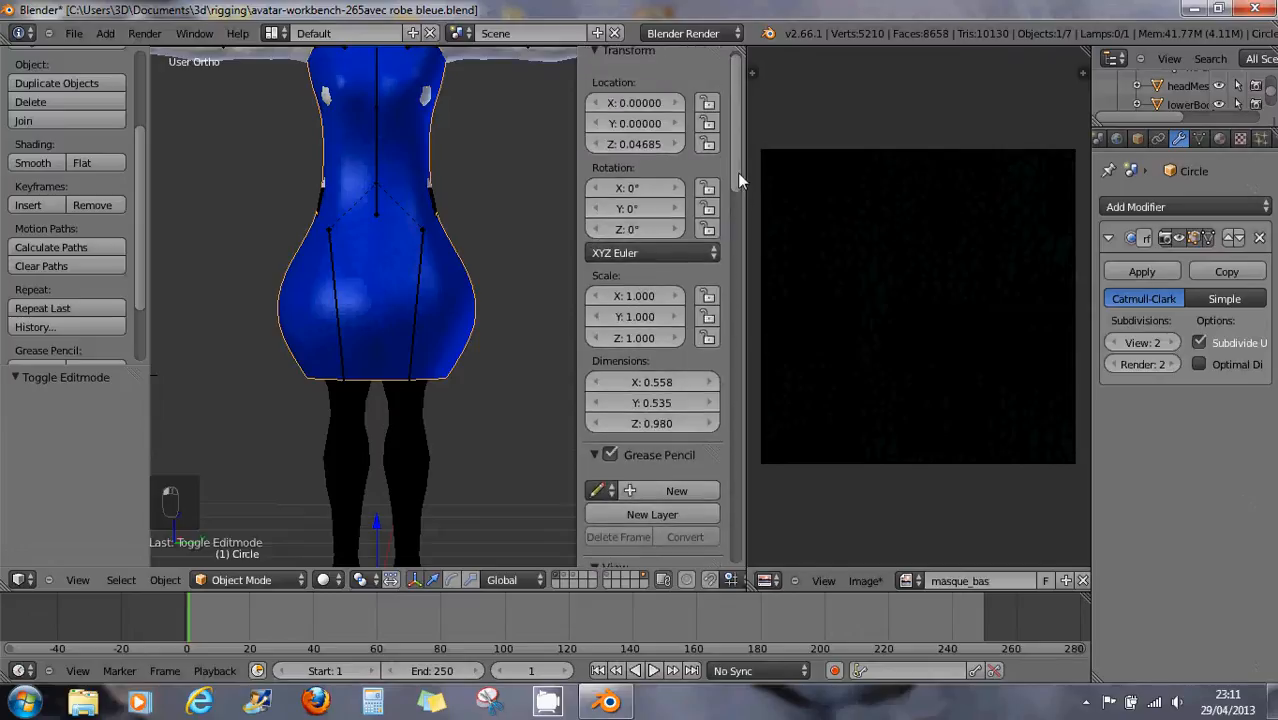
- Try the X-Ray display option on the blue dress and switch it off again
{"action": "left_click", "coordinate": [1138, 139]}
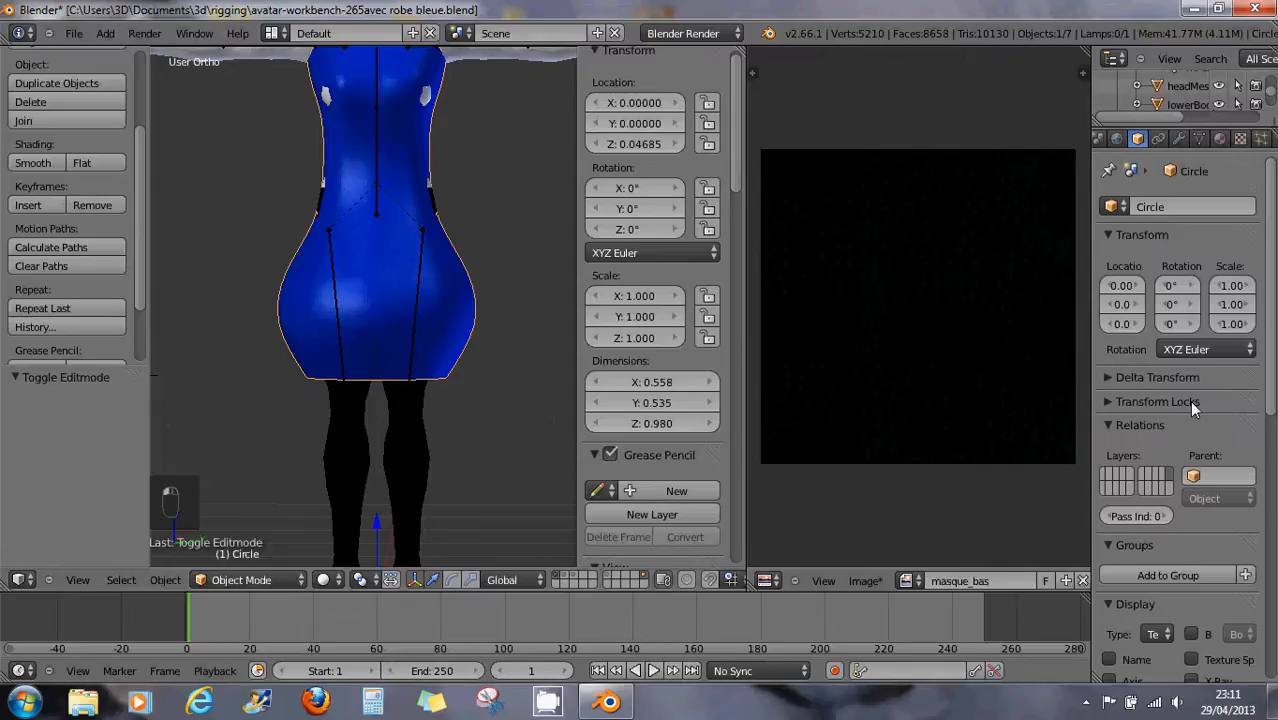
{"action": "scroll", "coordinate": [1179, 654], "scroll_direction": "down", "scroll_amount": 2}
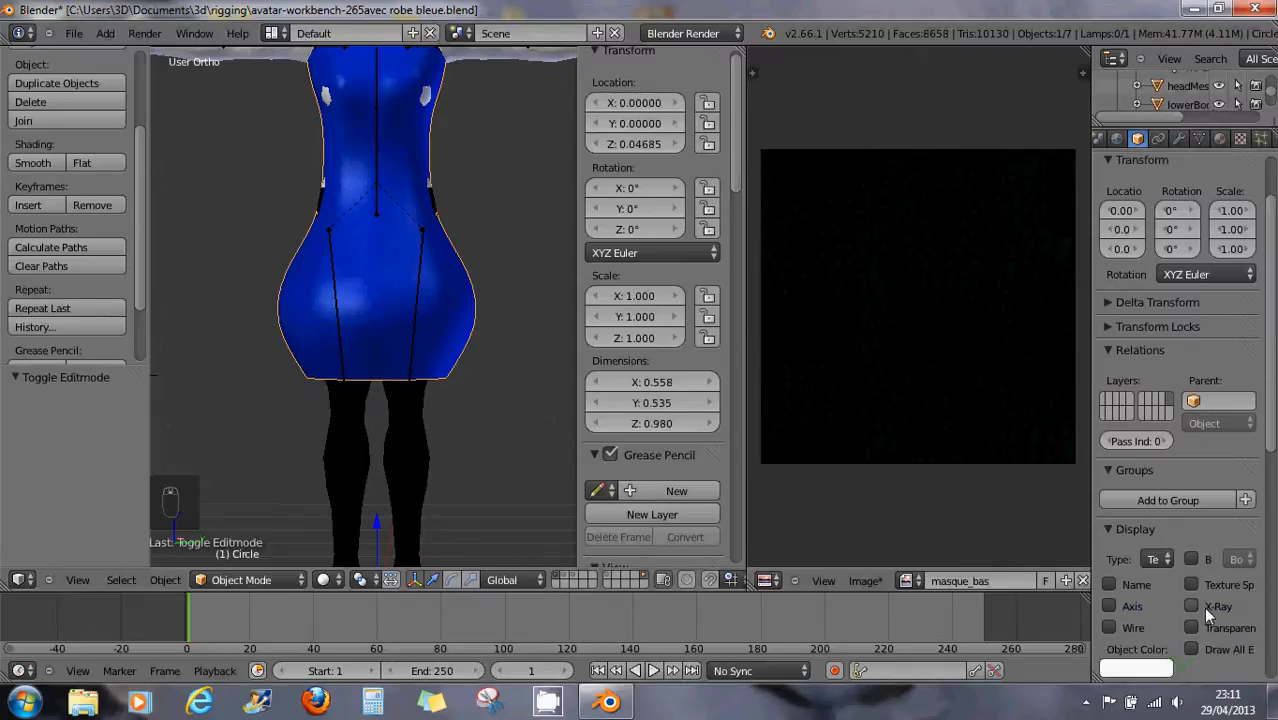
{"action": "left_click", "coordinate": [1192, 606]}
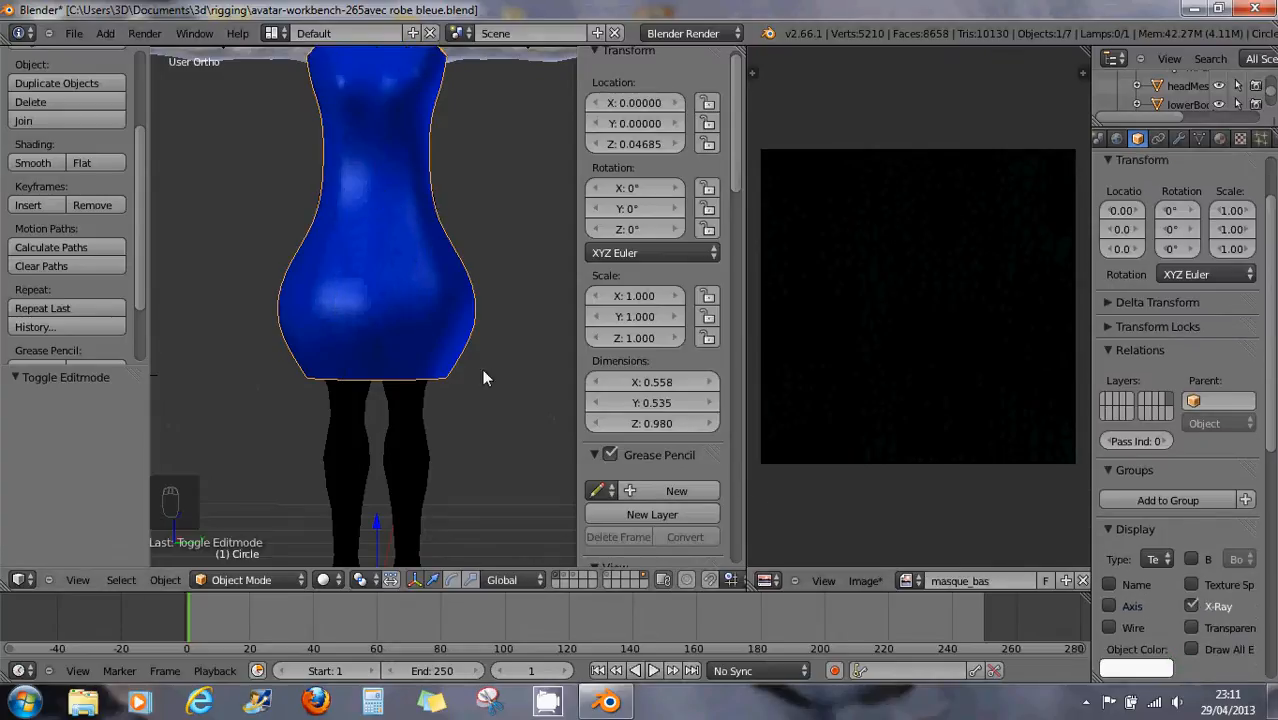
{"action": "left_click", "coordinate": [1191, 606]}
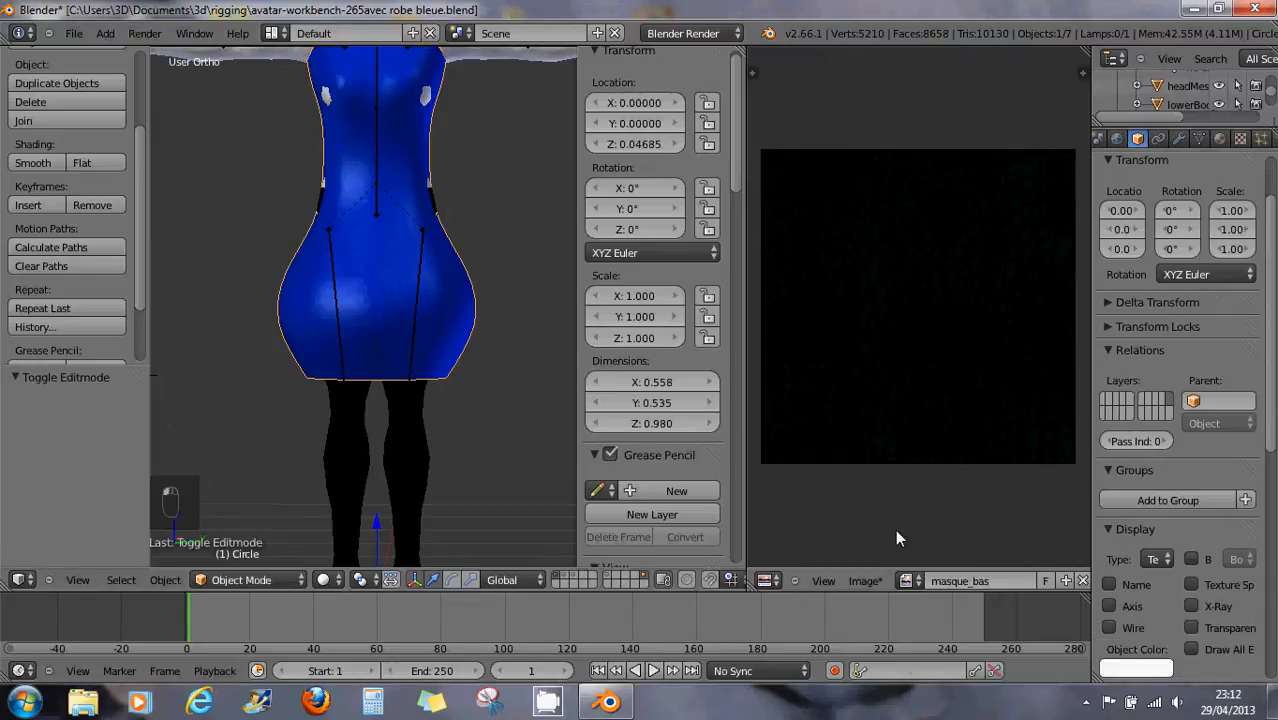
- Enable X-Ray display for the lowerBody mesh and switch it to Texture Paint mode
{"action": "right_click", "coordinate": [416, 463]}
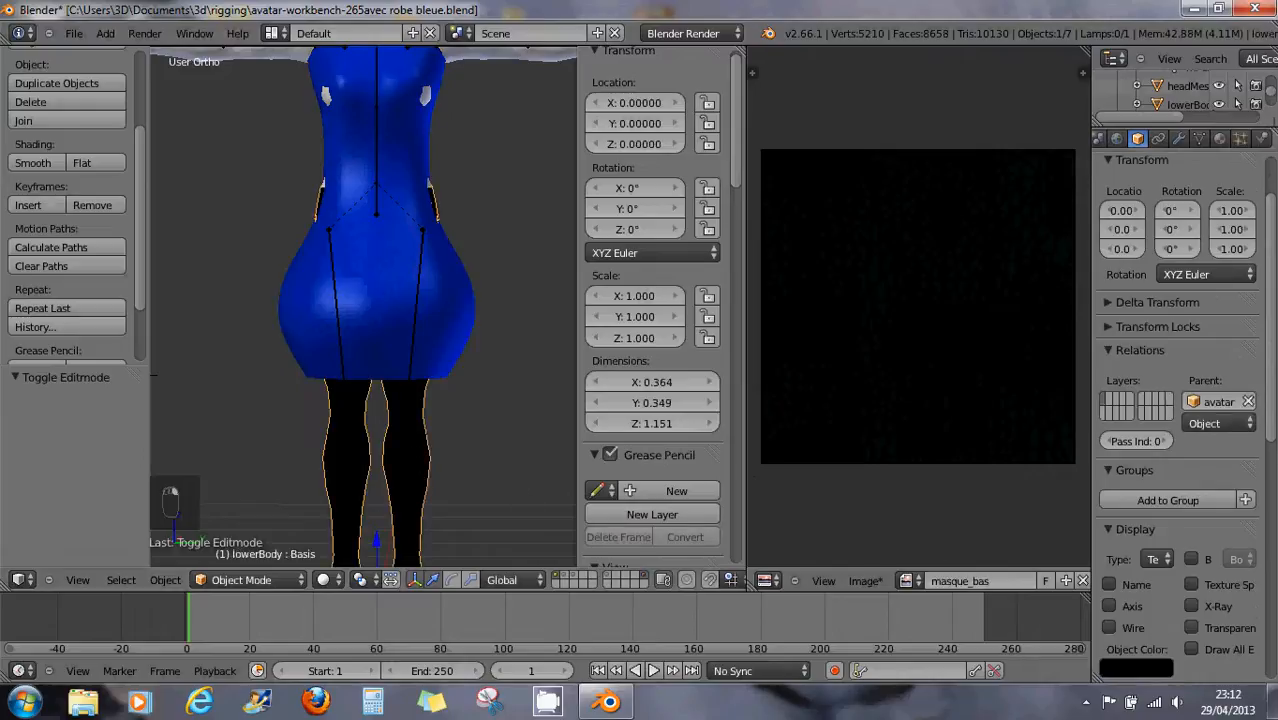
{"action": "left_click", "coordinate": [1192, 606]}
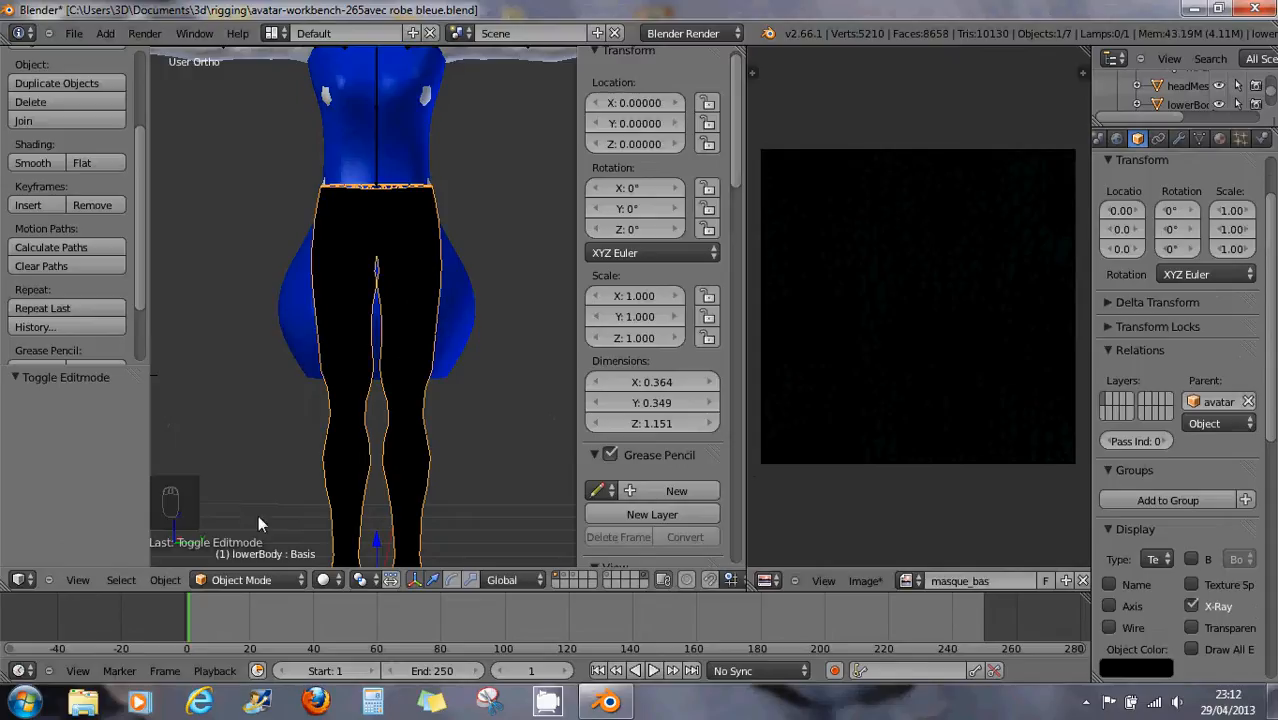
{"action": "left_click", "coordinate": [255, 579]}
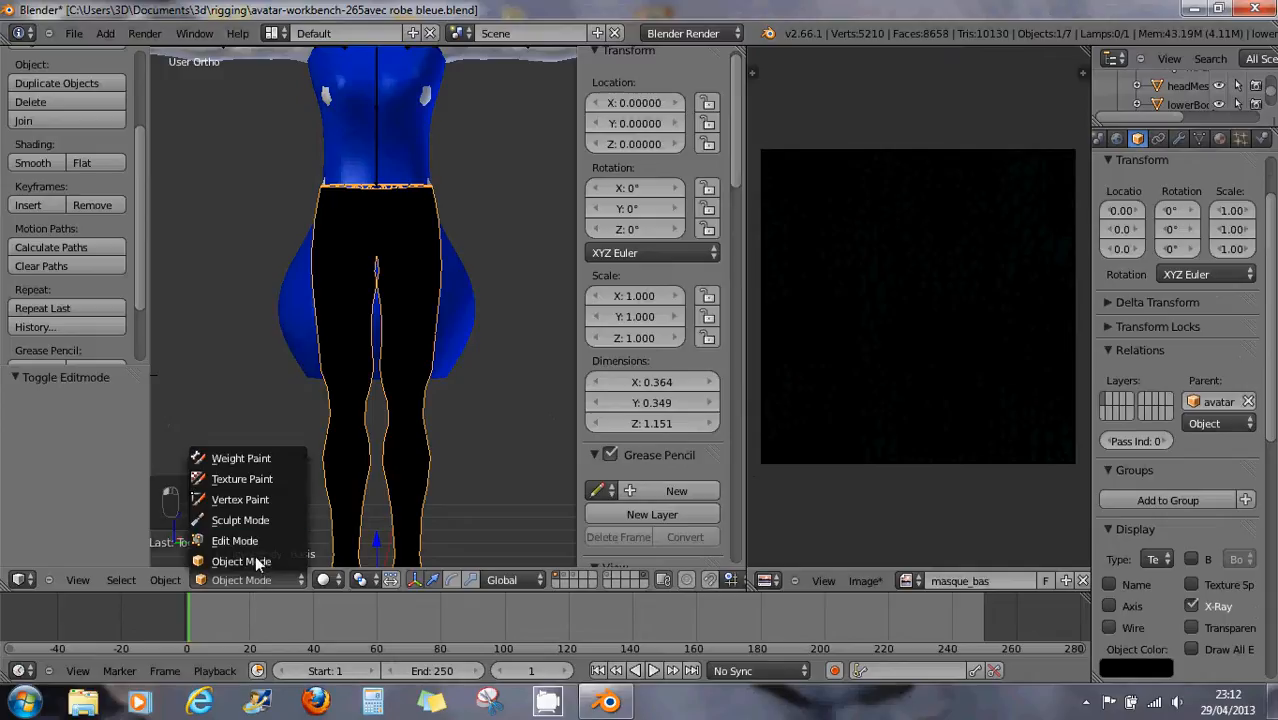
{"action": "left_click", "coordinate": [241, 479]}
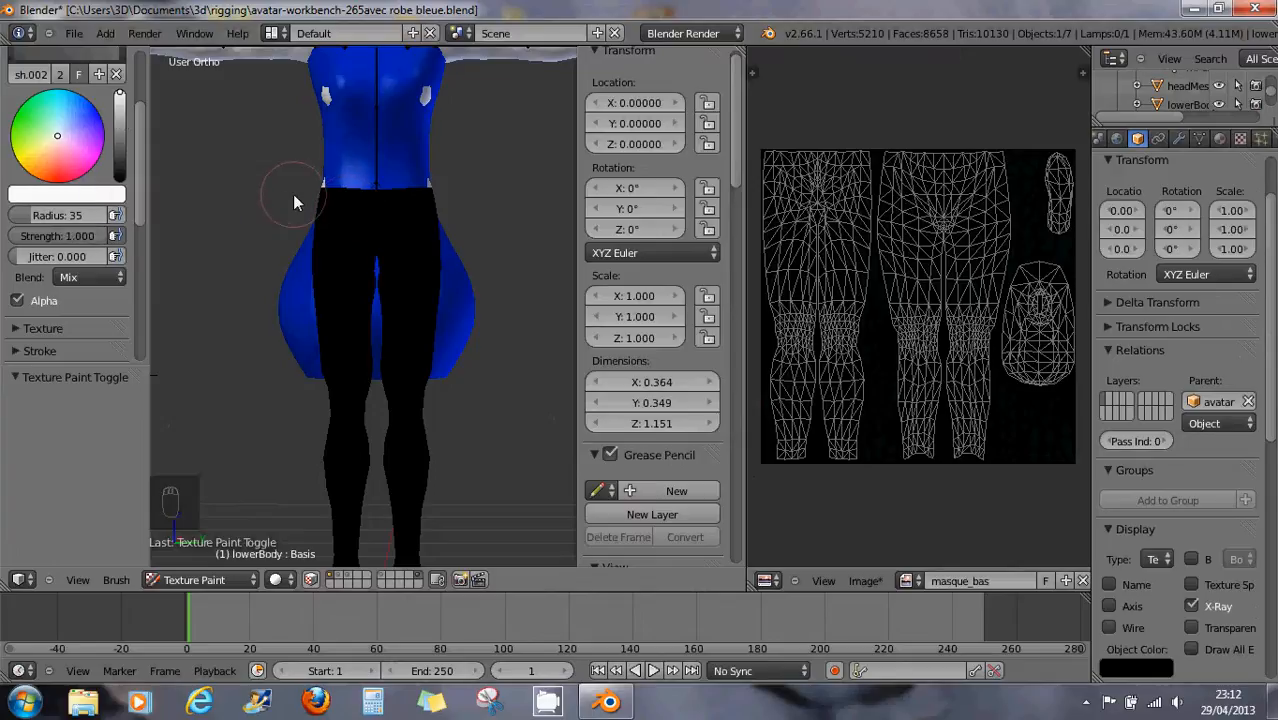
- Paint the lower body white from waist to mid-thigh, on the front and on one side, leaving the lower legs black
{"action": "mouse_move", "coordinate": [293, 203]}
{"action": "left_mouse_down"}
{"action": "mouse_move", "coordinate": [453, 207]}
{"action": "mouse_move", "coordinate": [352, 223]}
{"action": "mouse_move", "coordinate": [422, 248]}
{"action": "mouse_move", "coordinate": [300, 255]}
{"action": "mouse_move", "coordinate": [290, 268]}
{"action": "mouse_move", "coordinate": [462, 280]}
{"action": "mouse_move", "coordinate": [369, 291]}
{"action": "mouse_move", "coordinate": [470, 305]}
{"action": "mouse_move", "coordinate": [285, 300]}
{"action": "mouse_move", "coordinate": [455, 307]}
{"action": "mouse_move", "coordinate": [345, 302]}
{"action": "mouse_move", "coordinate": [485, 301]}
{"action": "mouse_move", "coordinate": [500, 277]}
{"action": "left_mouse_up"}
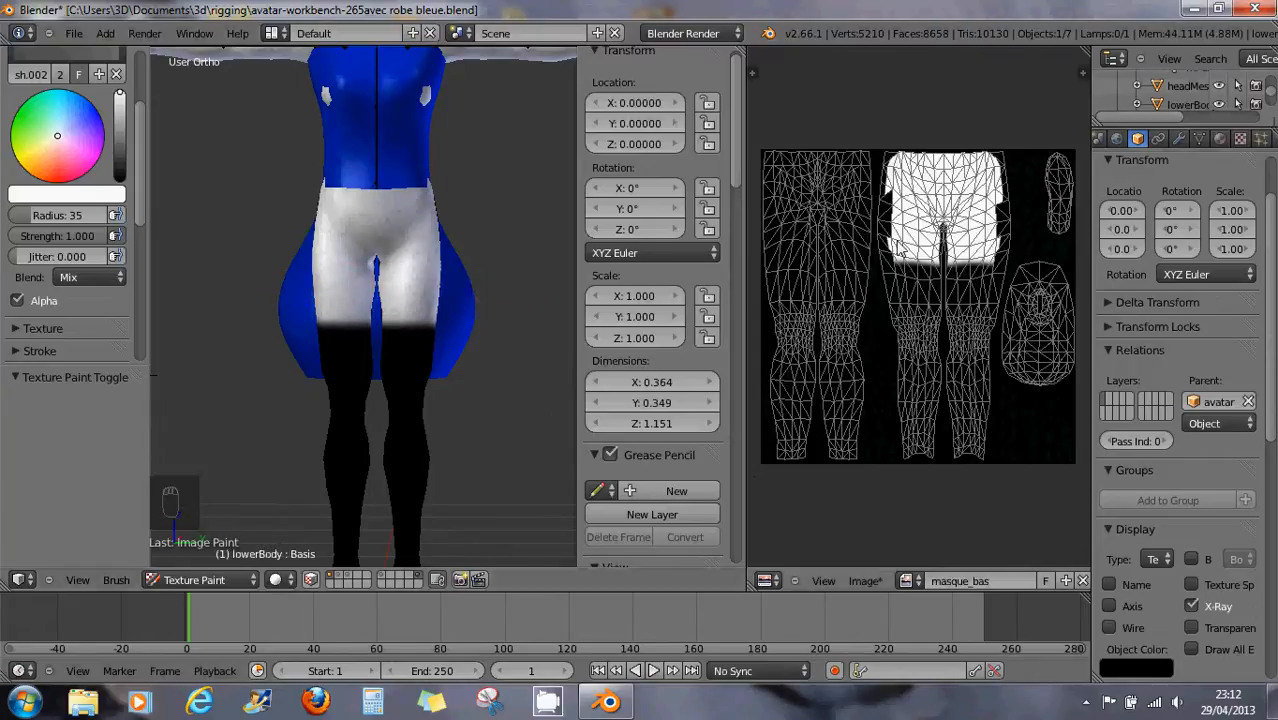
{"action": "middle_click_drag", "start_coordinate": [475, 262], "coordinate": [229, 250]}
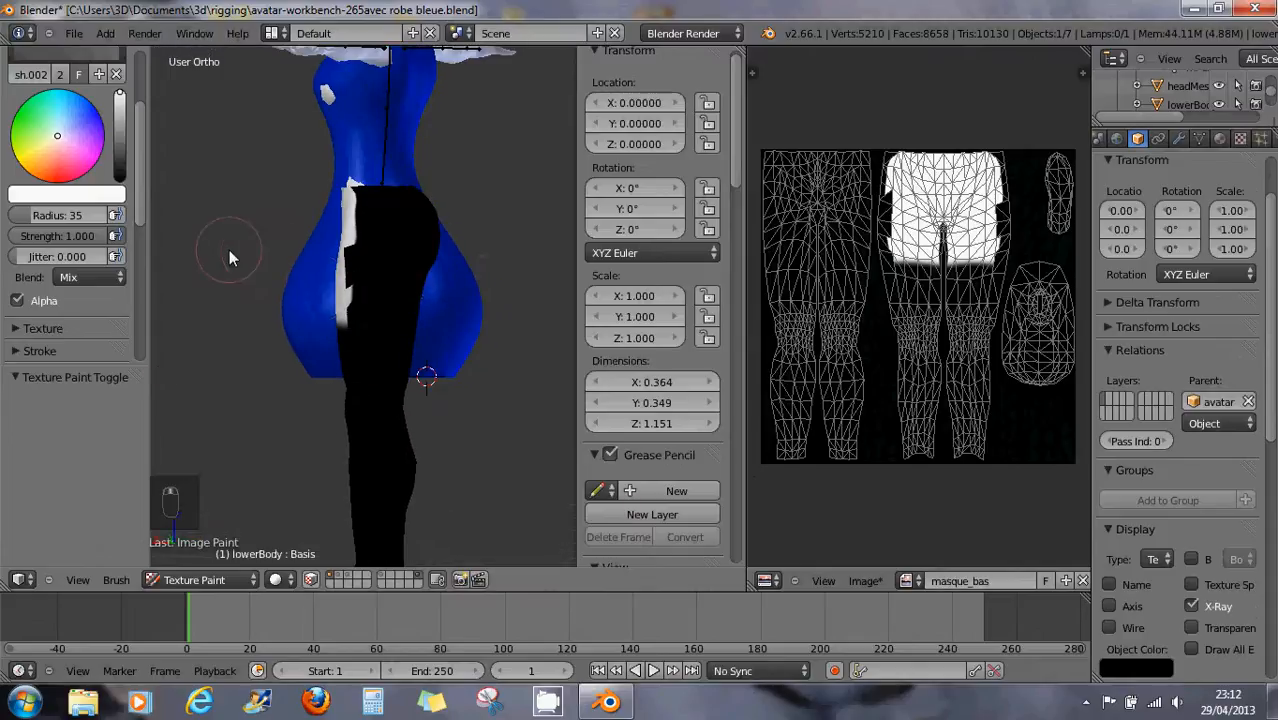
{"action": "mouse_move", "coordinate": [414, 296]}
{"action": "middle_mouse_down"}
{"action": "mouse_move", "coordinate": [237, 265]}
{"action": "mouse_move", "coordinate": [502, 248]}
{"action": "mouse_move", "coordinate": [243, 225]}
{"action": "mouse_move", "coordinate": [297, 206]}
{"action": "middle_mouse_up"}
{"action": "mouse_move", "coordinate": [297, 206]}
{"action": "left_mouse_down"}
{"action": "mouse_move", "coordinate": [470, 196]}
{"action": "mouse_move", "coordinate": [330, 250]}
{"action": "mouse_move", "coordinate": [420, 278]}
{"action": "mouse_move", "coordinate": [440, 265]}
{"action": "left_mouse_up"}
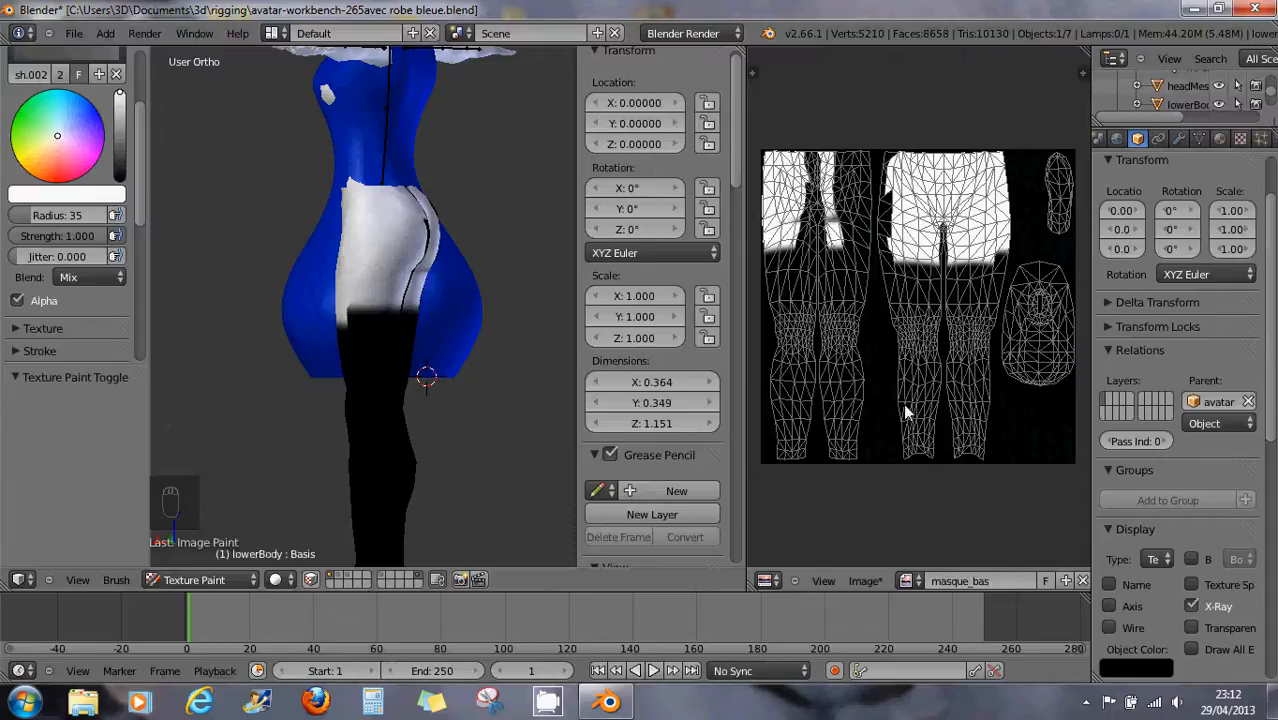
- Enlarge the image editor to full screen and set it to Paint mode with its brush settings shown
{"action": "key", "text": "ctrl+Up"}
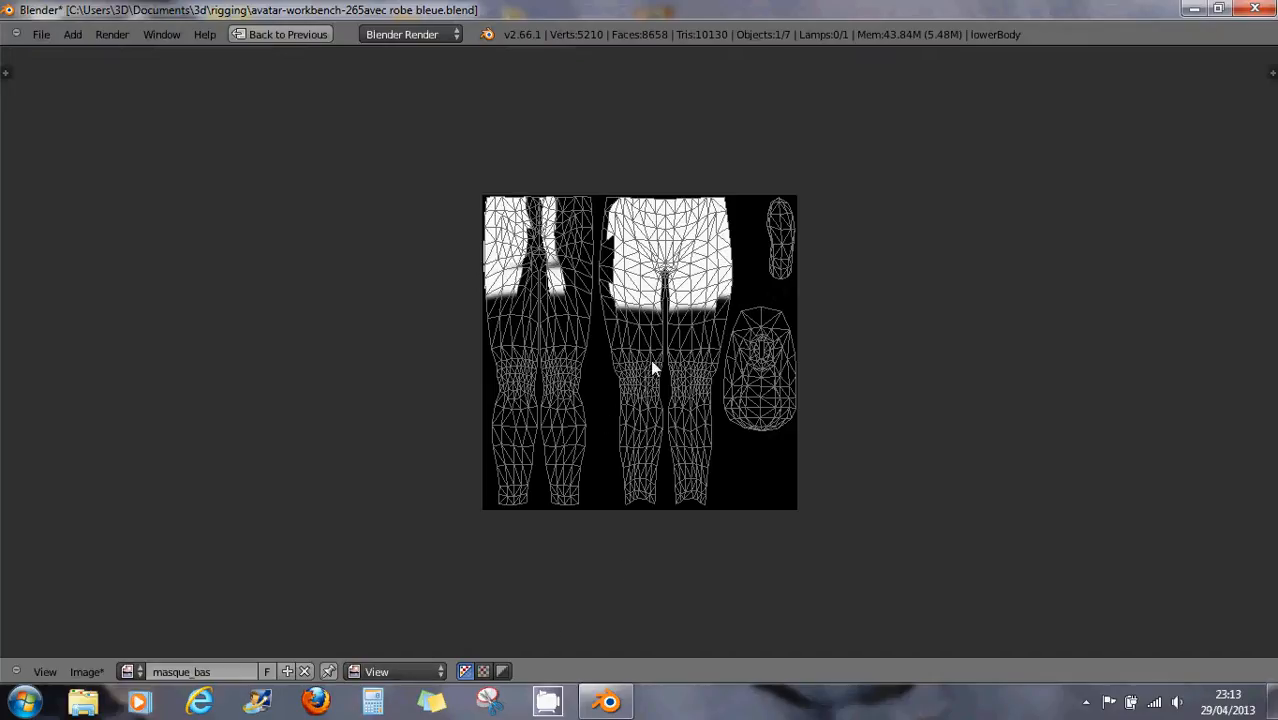
{"action": "left_click", "coordinate": [398, 677]}
{"action": "left_click", "coordinate": [379, 636]}
{"action": "left_click", "coordinate": [8, 71]}
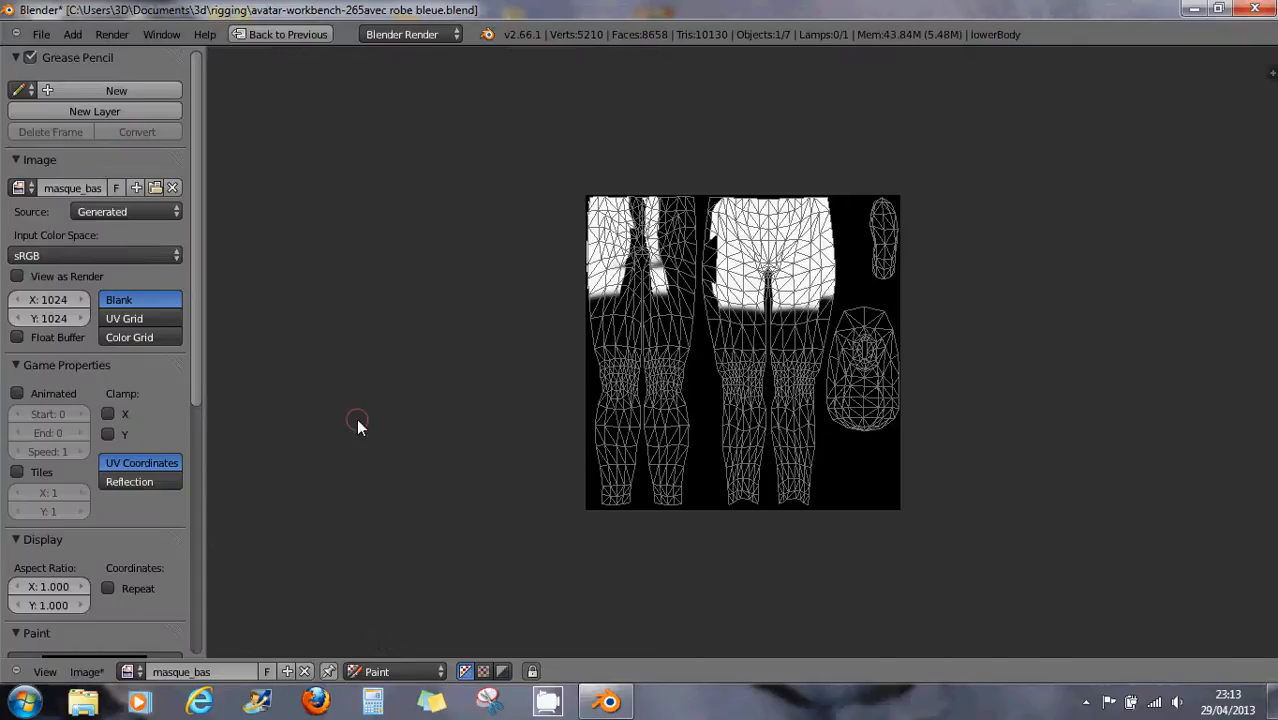
{"action": "key", "text": "t"}
{"action": "key", "text": "n"}
{"action": "key", "text": "n"}
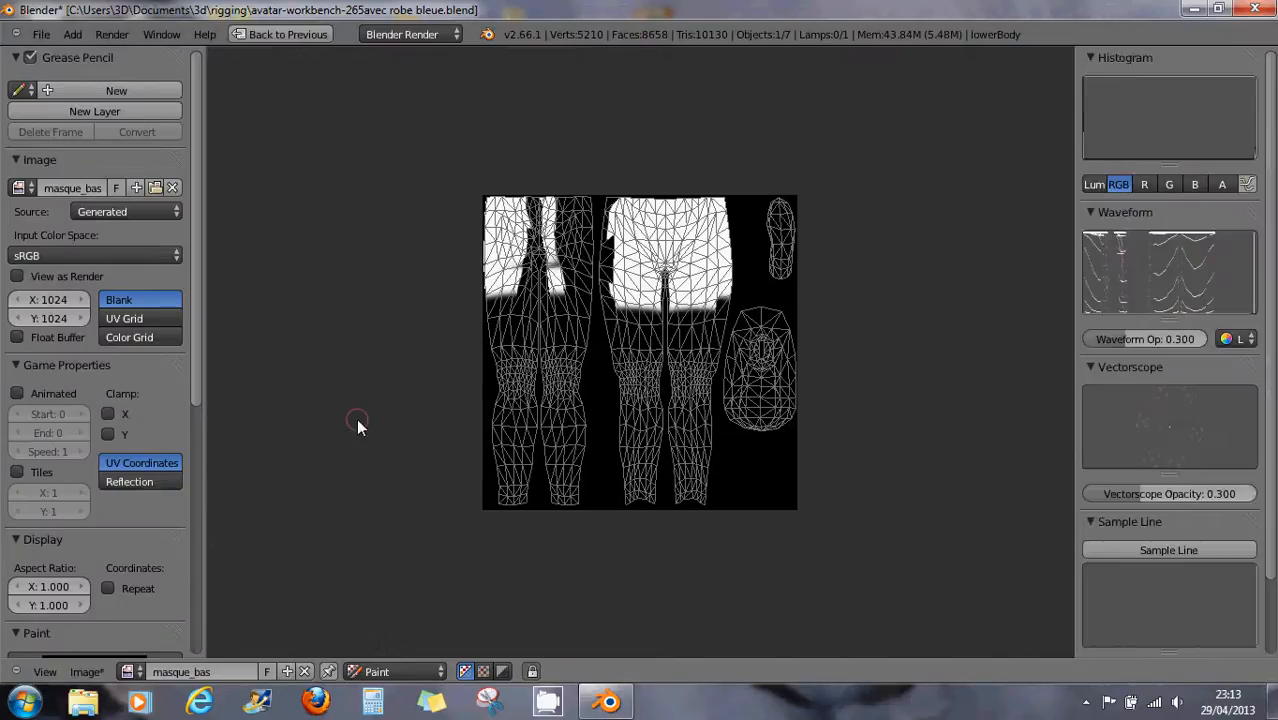
{"action": "key", "text": "n"}
{"action": "key", "text": "n"}
{"action": "left_click_drag", "start_coordinate": [197, 357], "coordinate": [196, 603]}
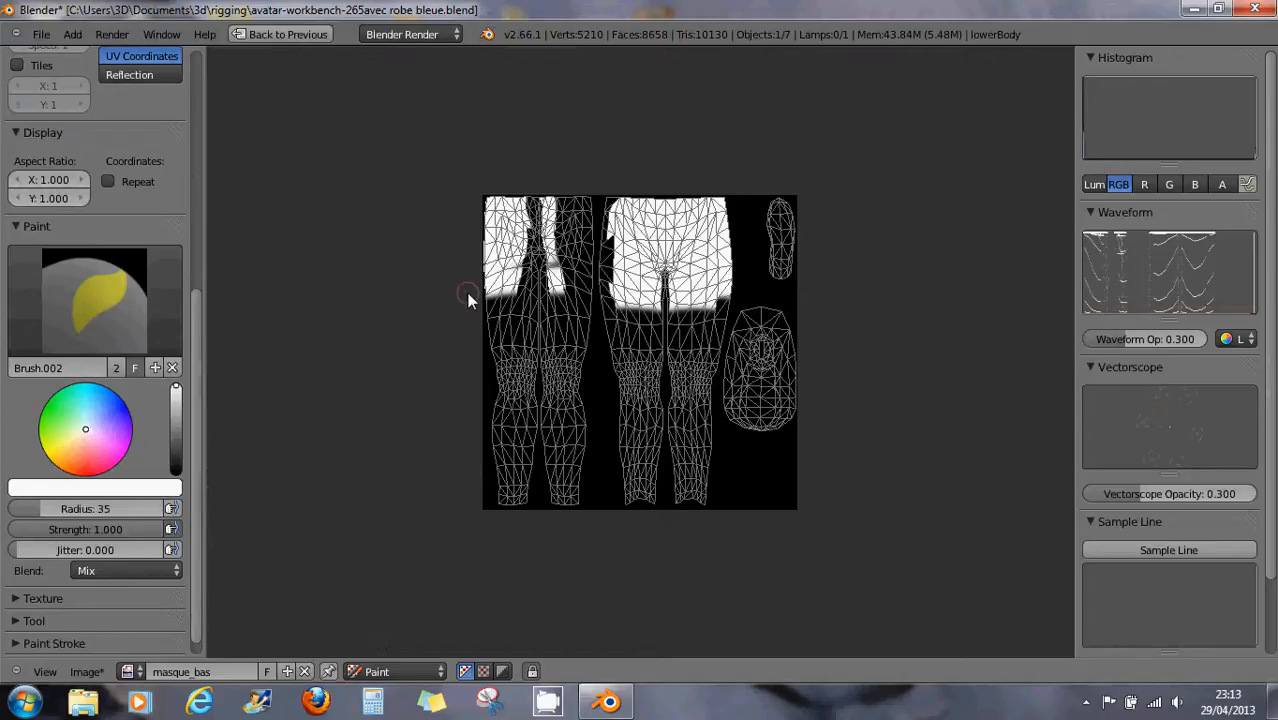
- Paint the remaining black gaps white on the hip and thigh UV areas, down to a straight mid-thigh edge
{"action": "mouse_move", "coordinate": [508, 300]}
{"action": "left_mouse_down"}
{"action": "mouse_move", "coordinate": [732, 300]}
{"action": "mouse_move", "coordinate": [530, 310]}
{"action": "mouse_move", "coordinate": [448, 295]}
{"action": "left_mouse_up"}
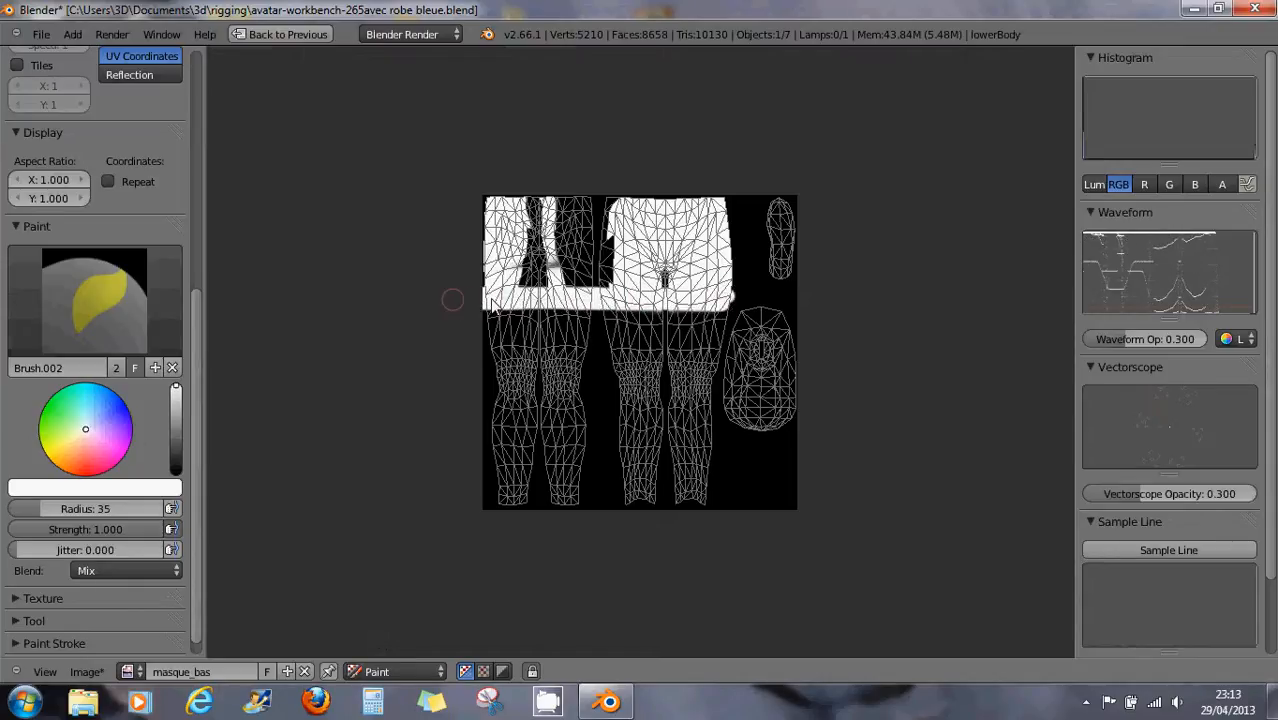
{"action": "mouse_move", "coordinate": [577, 299]}
{"action": "left_mouse_down"}
{"action": "mouse_move", "coordinate": [470, 268]}
{"action": "mouse_move", "coordinate": [602, 286]}
{"action": "mouse_move", "coordinate": [456, 285]}
{"action": "mouse_move", "coordinate": [620, 288]}
{"action": "mouse_move", "coordinate": [520, 278]}
{"action": "mouse_move", "coordinate": [612, 258]}
{"action": "mouse_move", "coordinate": [525, 256]}
{"action": "mouse_move", "coordinate": [511, 270]}
{"action": "mouse_move", "coordinate": [595, 278]}
{"action": "mouse_move", "coordinate": [495, 252]}
{"action": "mouse_move", "coordinate": [601, 243]}
{"action": "mouse_move", "coordinate": [480, 226]}
{"action": "mouse_move", "coordinate": [610, 218]}
{"action": "mouse_move", "coordinate": [474, 200]}
{"action": "mouse_move", "coordinate": [735, 206]}
{"action": "mouse_move", "coordinate": [728, 312]}
{"action": "left_mouse_up"}
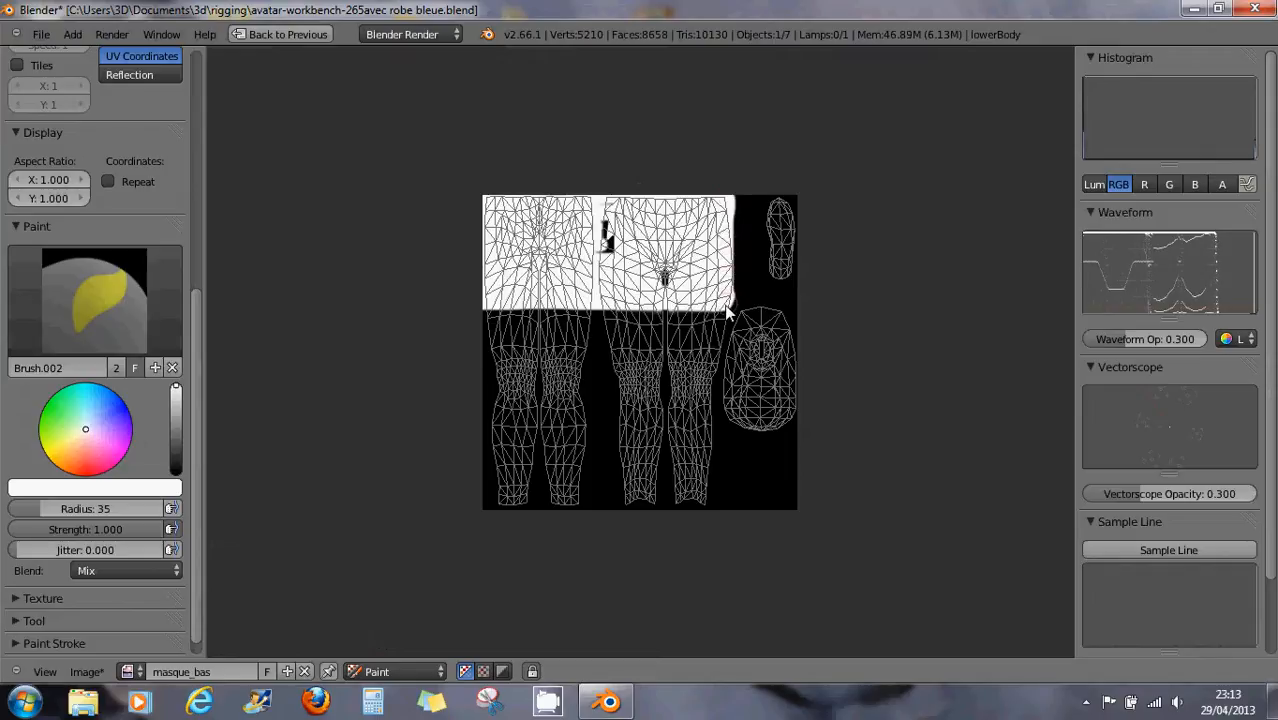
{"action": "mouse_move", "coordinate": [650, 270]}
{"action": "left_mouse_down"}
{"action": "mouse_move", "coordinate": [610, 250]}
{"action": "mouse_move", "coordinate": [637, 240]}
{"action": "mouse_move", "coordinate": [598, 225]}
{"action": "mouse_move", "coordinate": [599, 213]}
{"action": "left_mouse_up"}
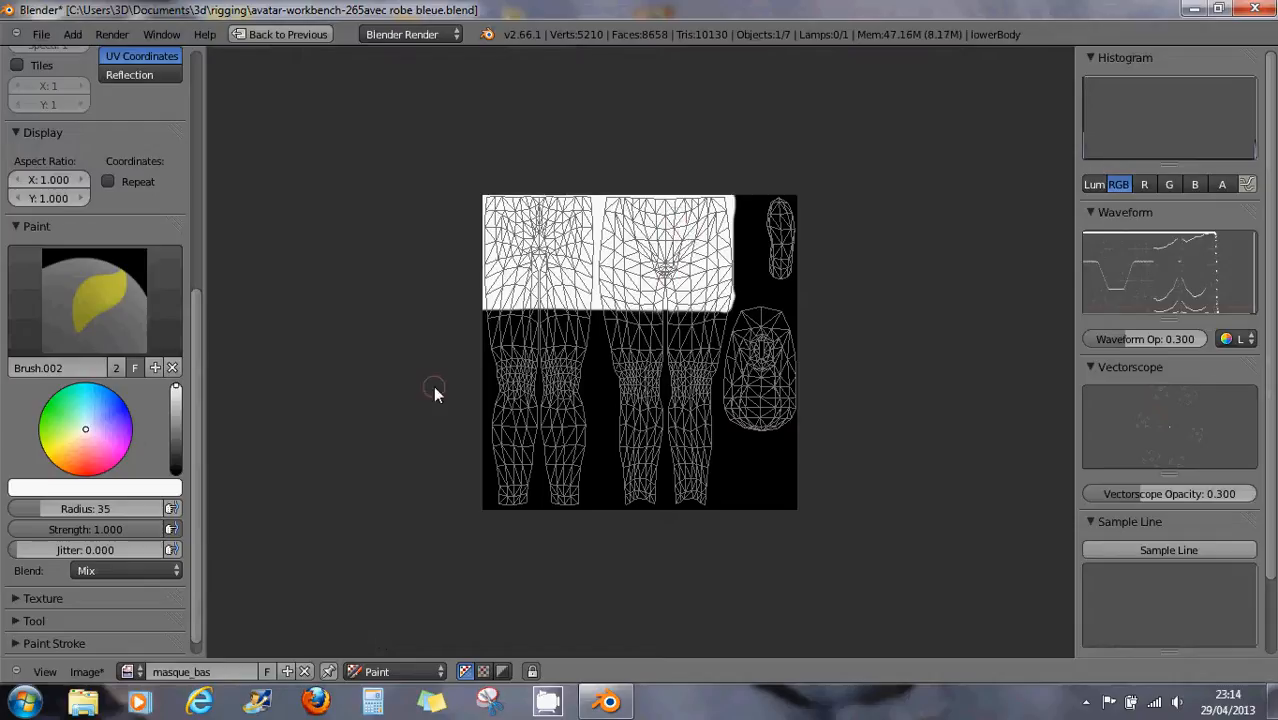
- Restore the multi-editor layout and collapse both side panels of the image editor
{"action": "key", "text": "shift+space"}
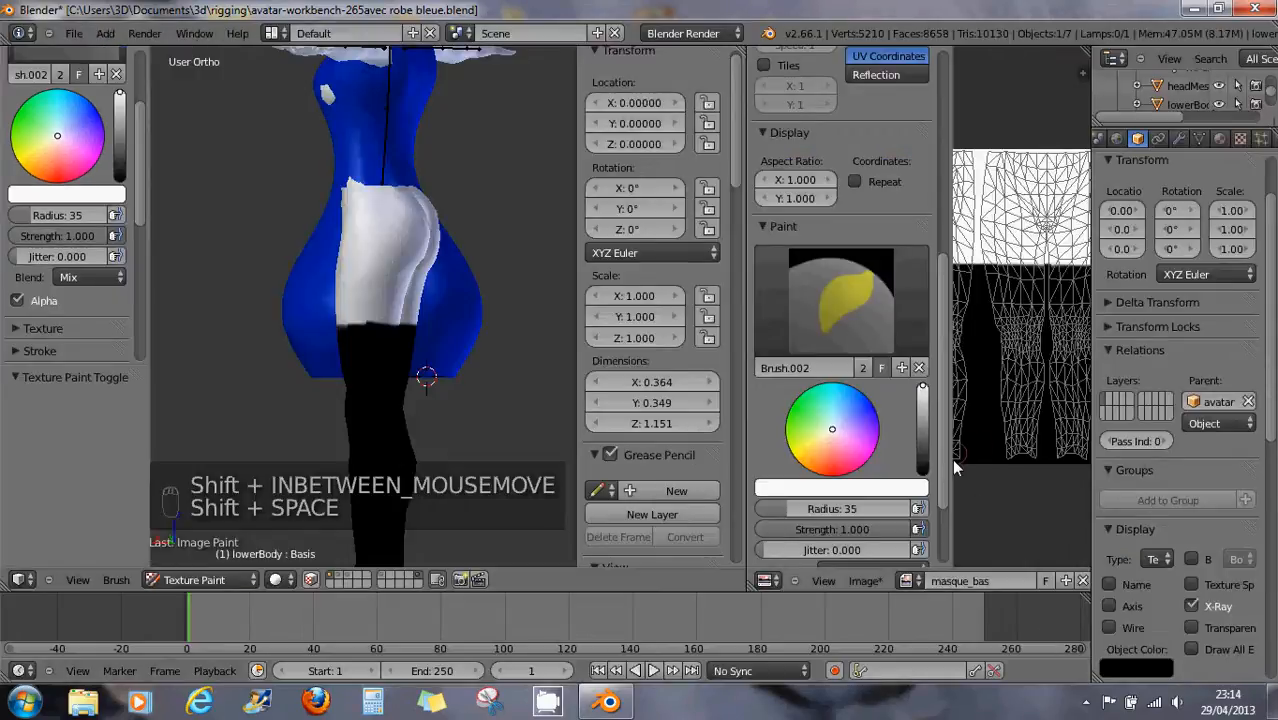
{"action": "left_click_drag", "start_coordinate": [953, 468], "coordinate": [696, 480]}
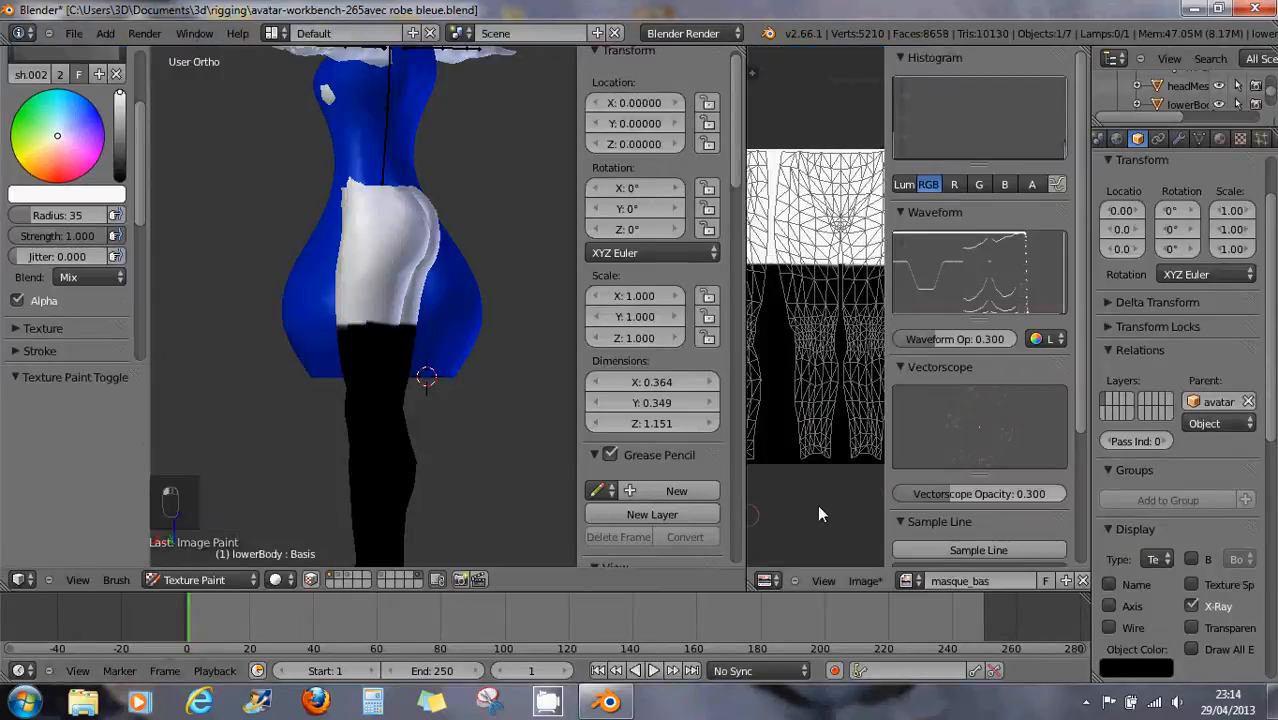
{"action": "left_click_drag", "start_coordinate": [886, 494], "coordinate": [1144, 482]}
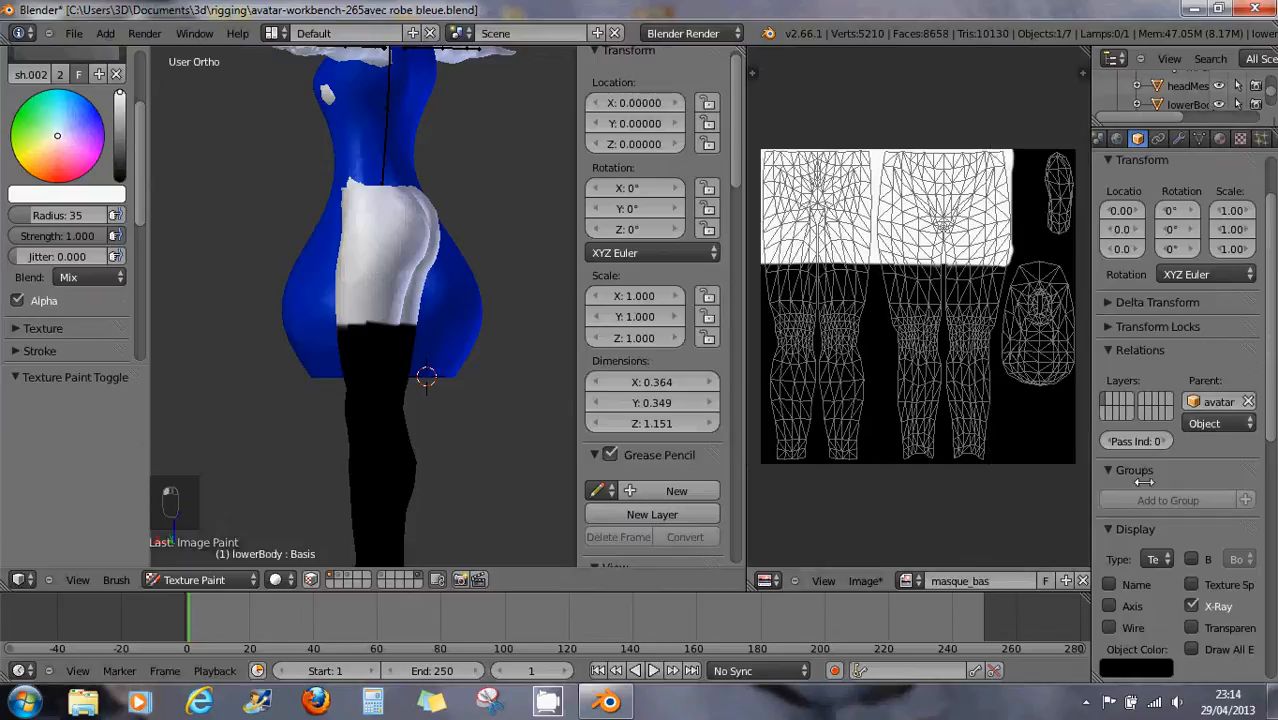
- Save the mask image as alpha_mask_bas.png in the 3d\test folder, overwriting the existing file
{"action": "left_click", "coordinate": [866, 580]}
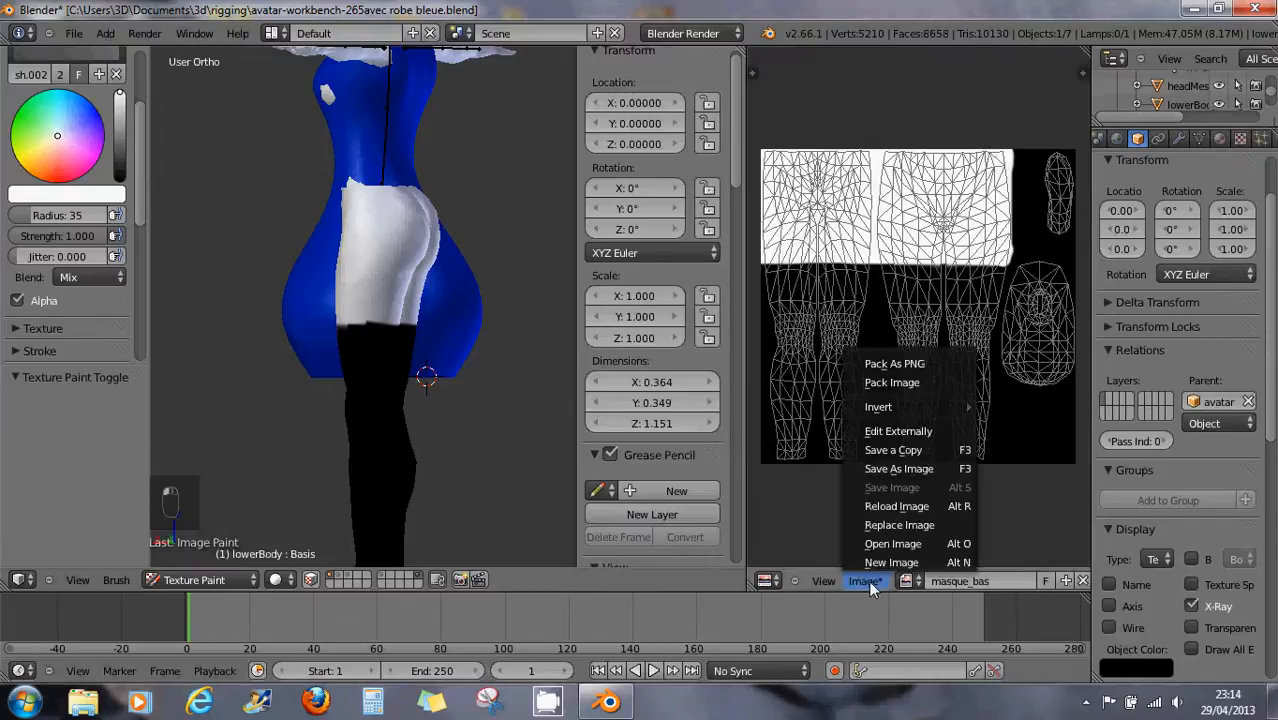
{"action": "left_click", "coordinate": [895, 470]}
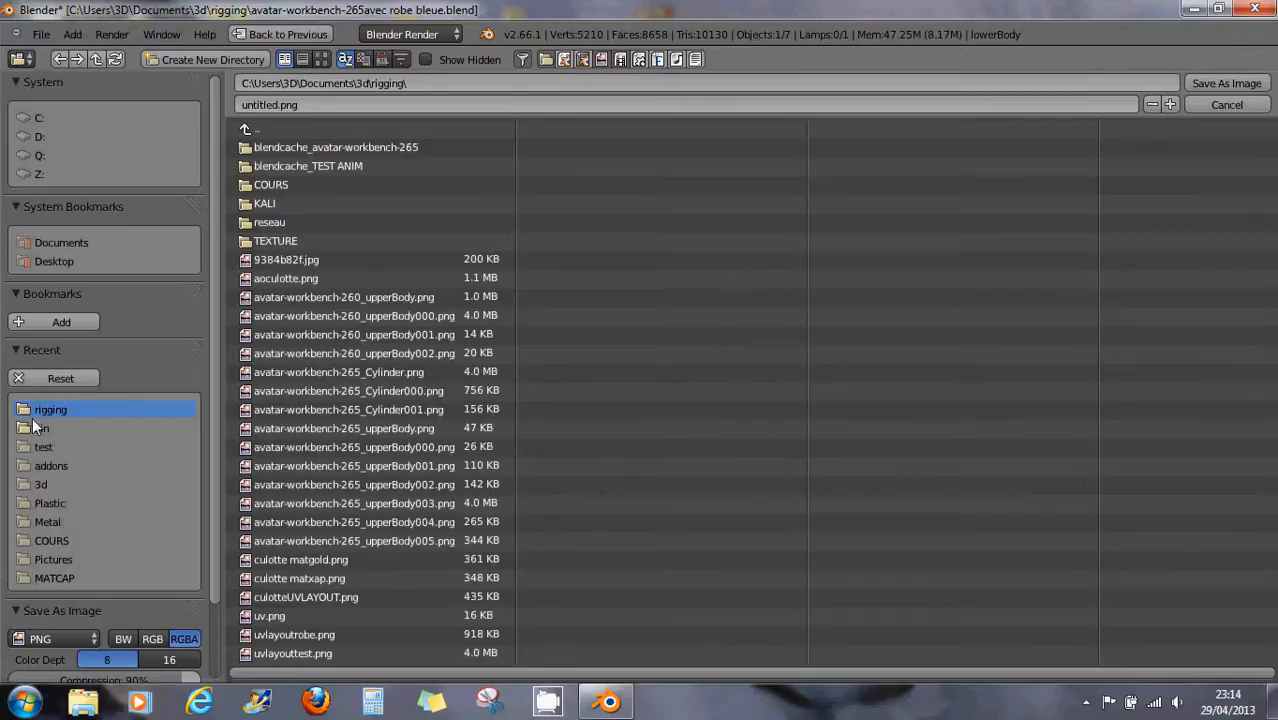
{"action": "left_click", "coordinate": [38, 485]}
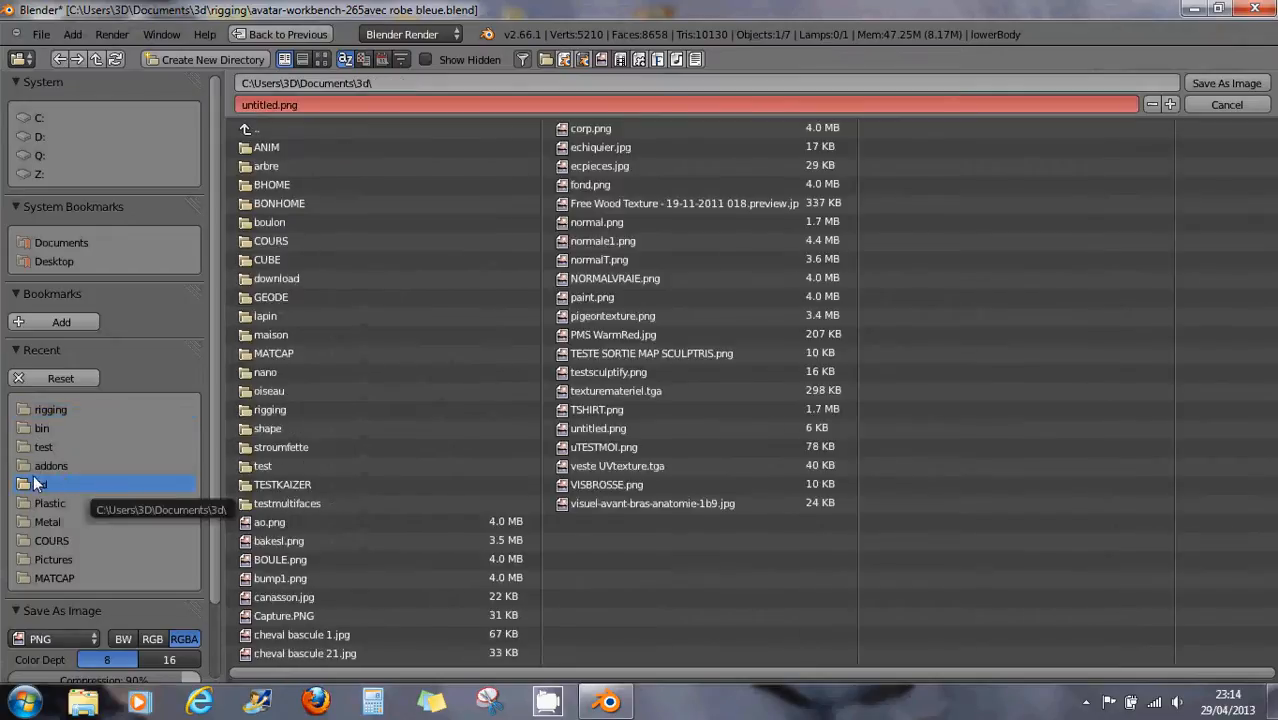
{"action": "left_click", "coordinate": [42, 449]}
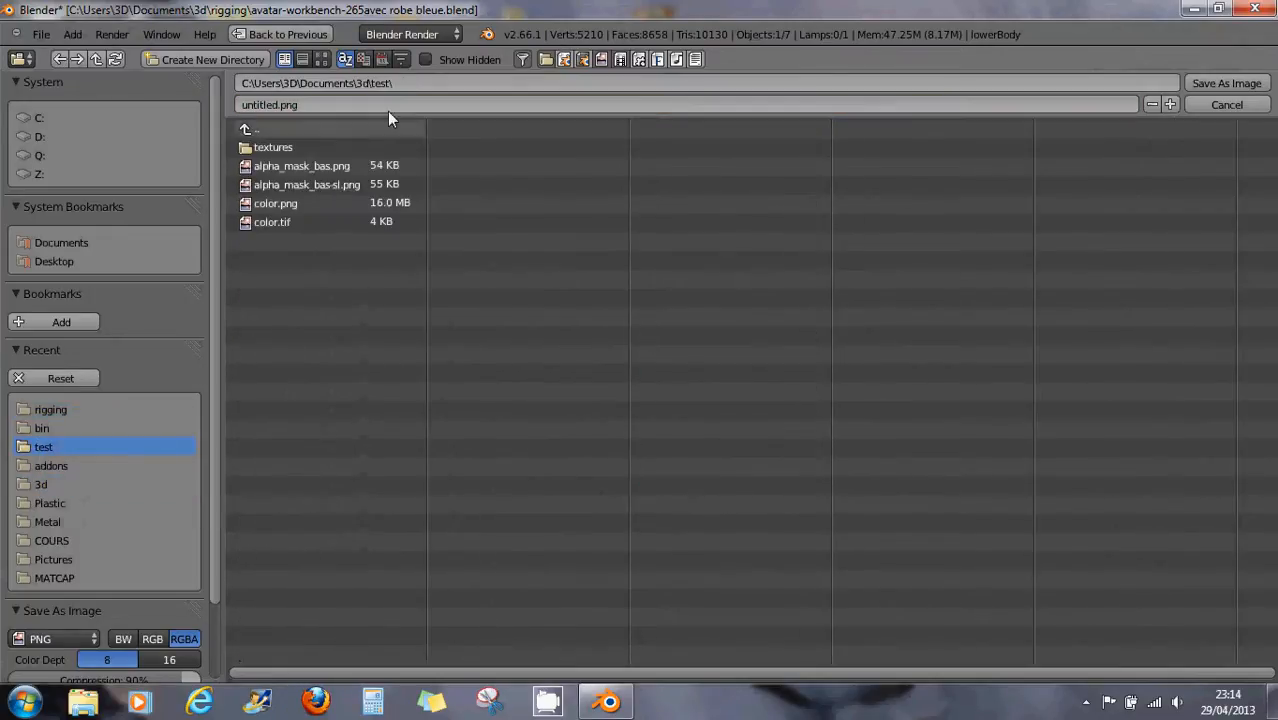
{"action": "left_click", "coordinate": [278, 167]}
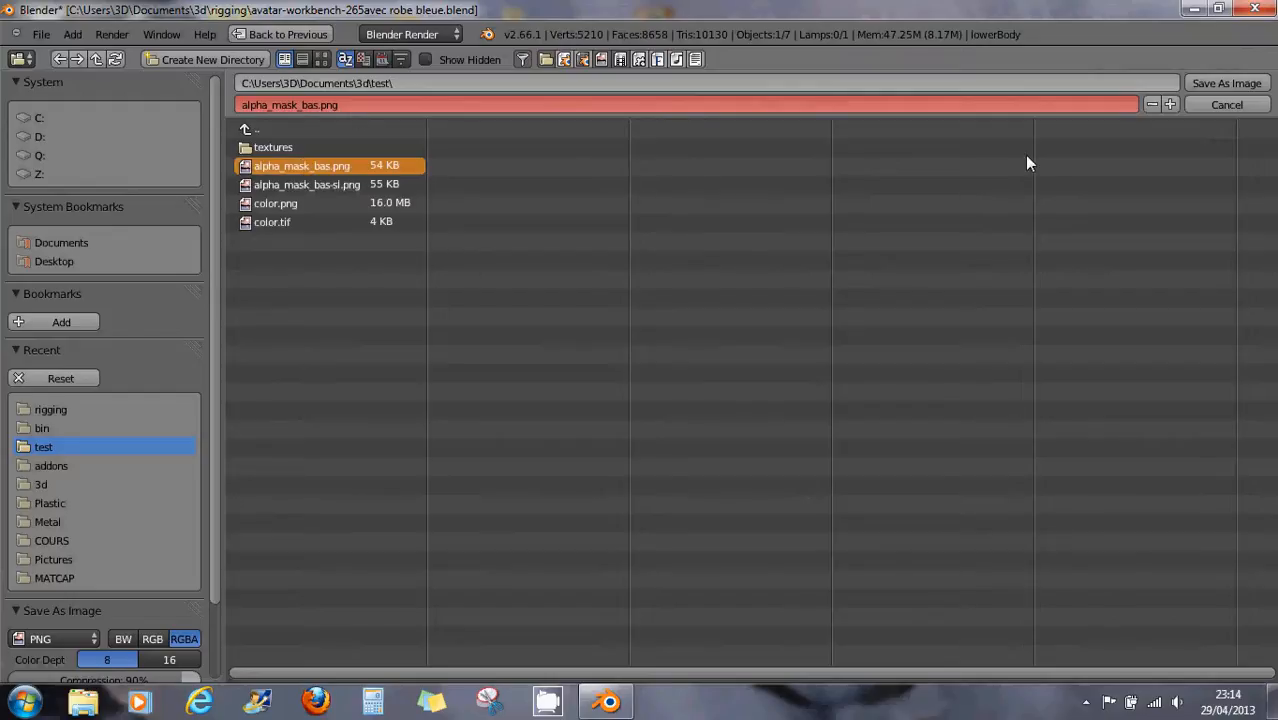
{"action": "left_click", "coordinate": [1208, 86]}
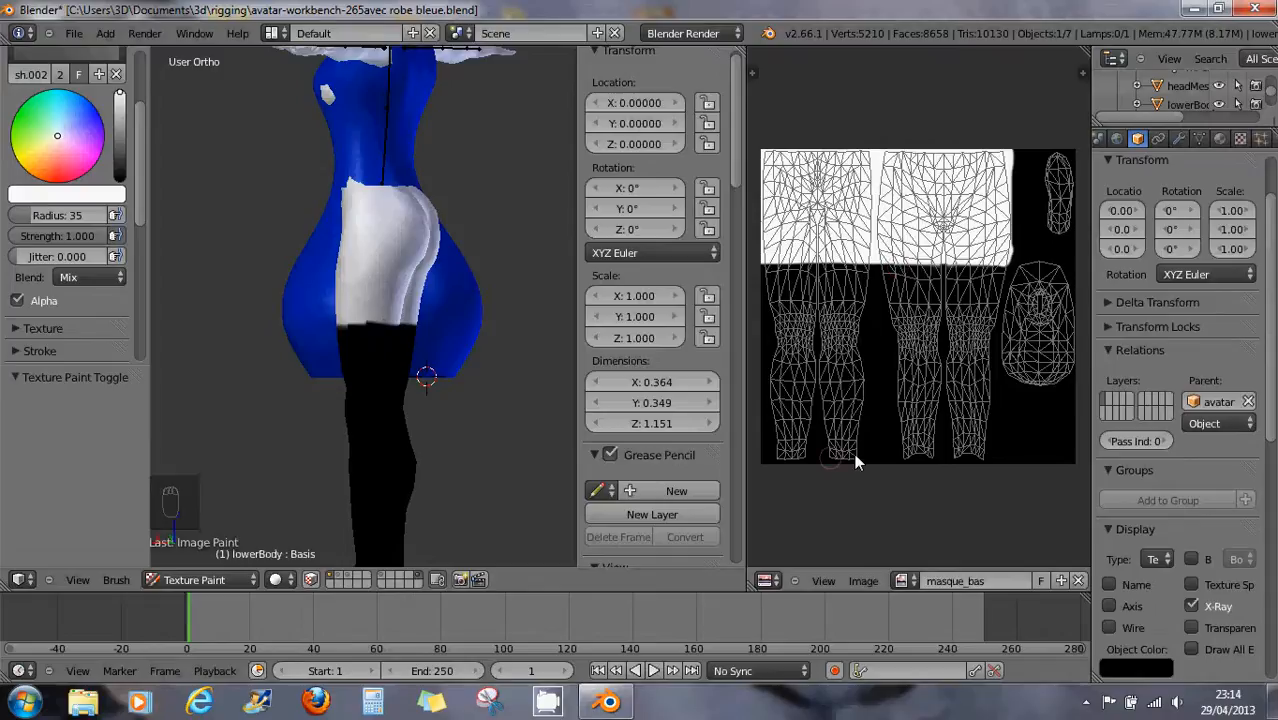
- Check the external image editor path in the user preferences' file settings and save the user settings
{"action": "left_click", "coordinate": [866, 580]}
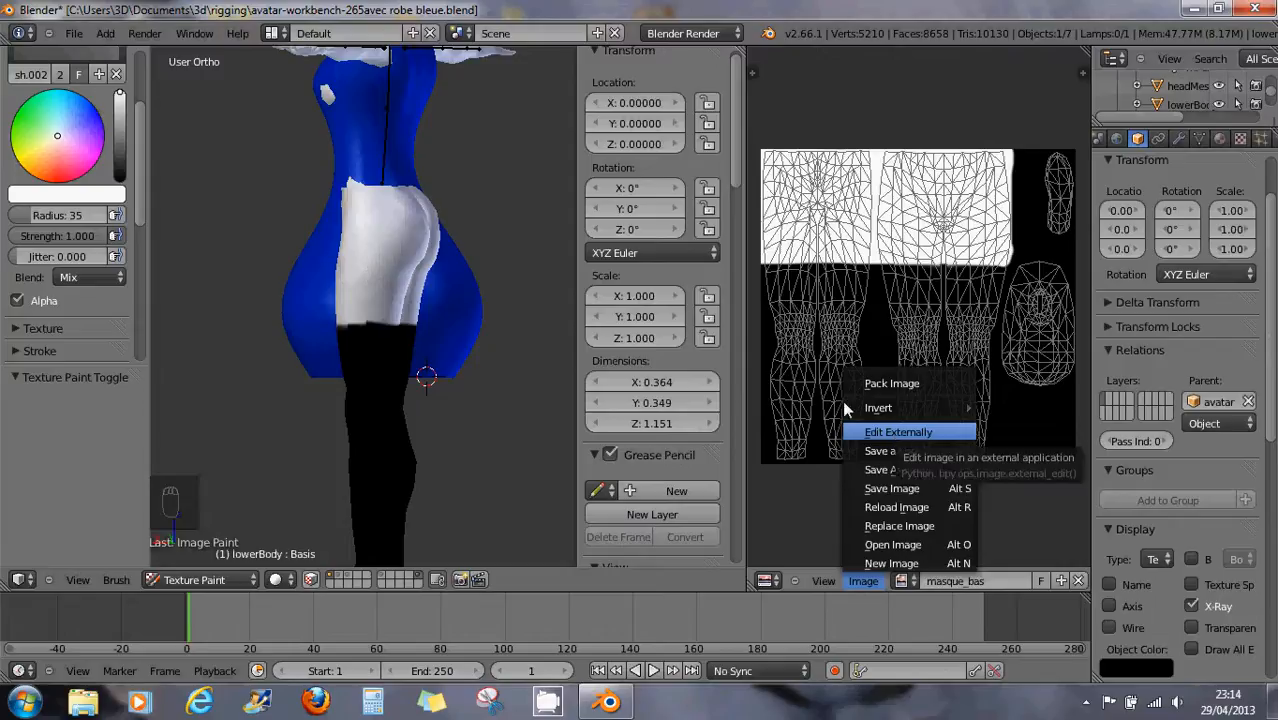
{"action": "left_click", "coordinate": [75, 36]}
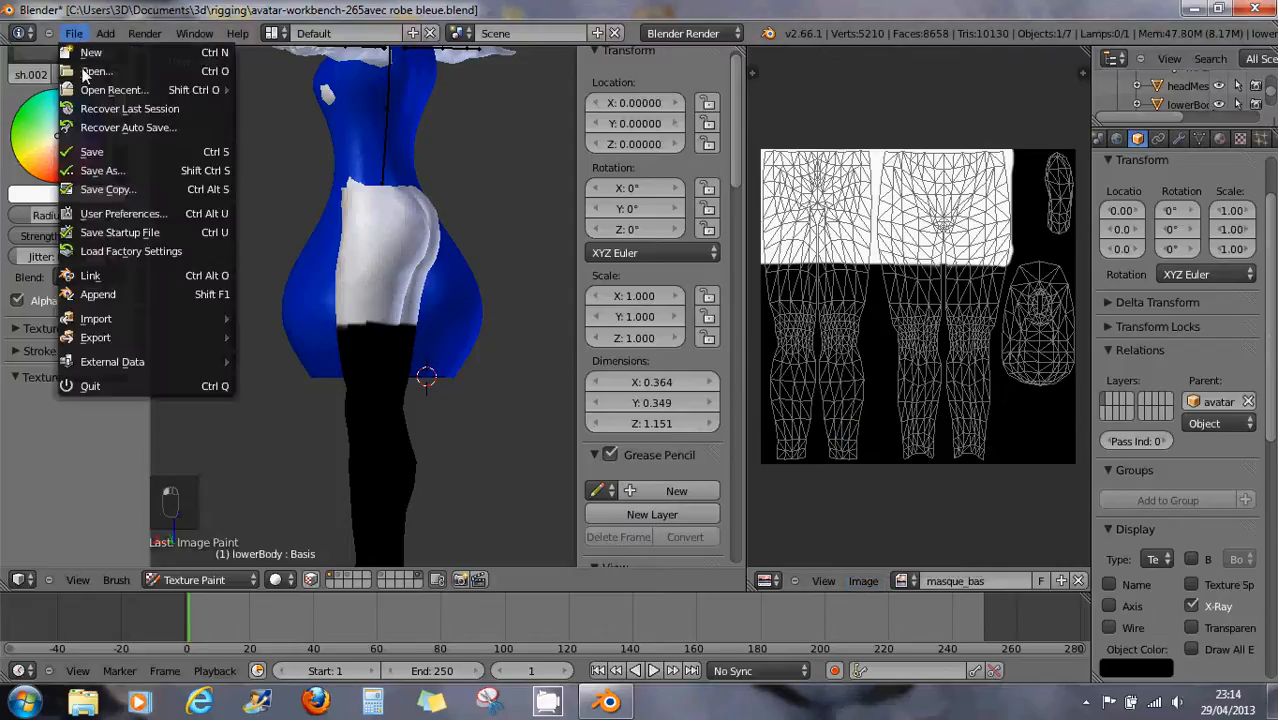
{"action": "left_click", "coordinate": [118, 213]}
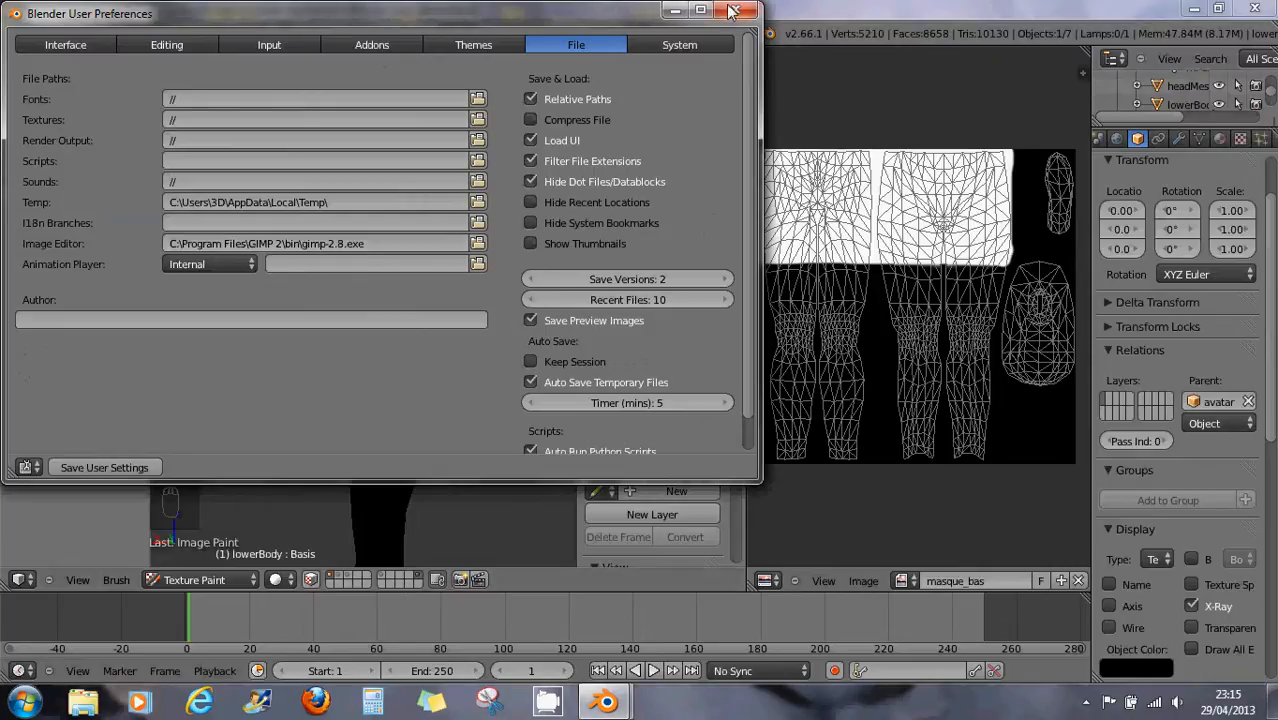
{"action": "left_click", "coordinate": [121, 463]}
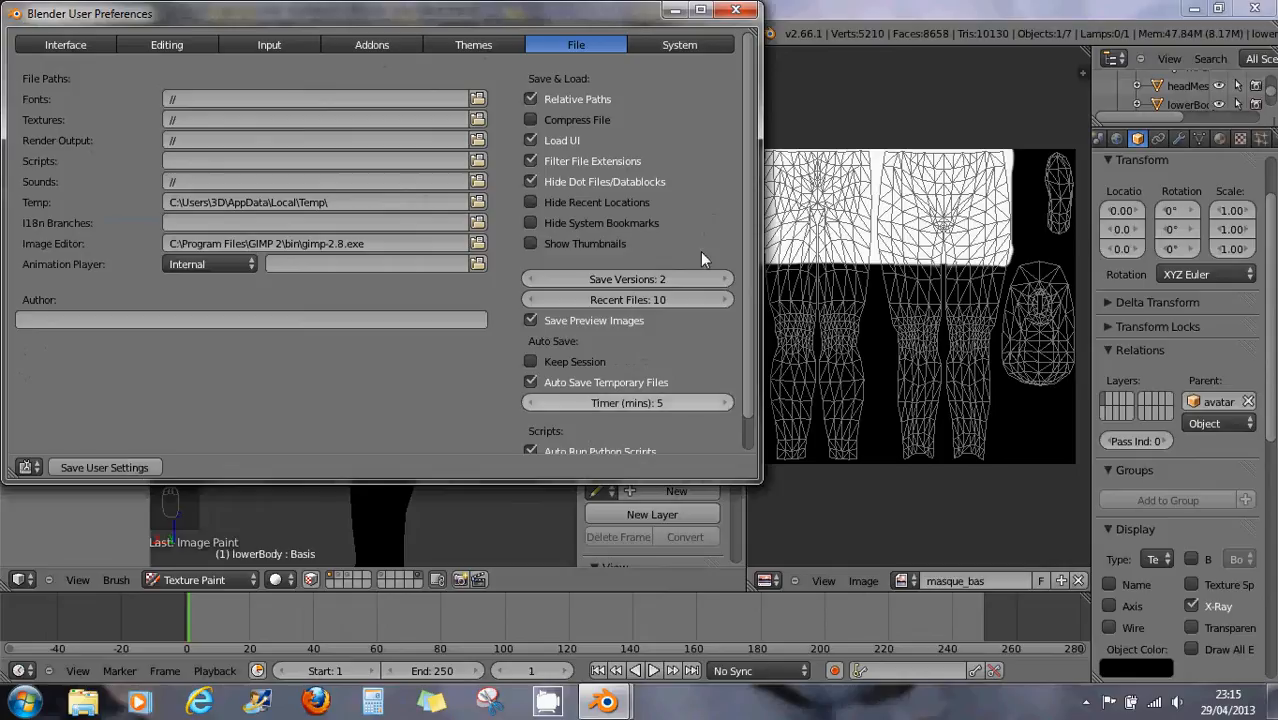
{"action": "left_click", "coordinate": [736, 10]}
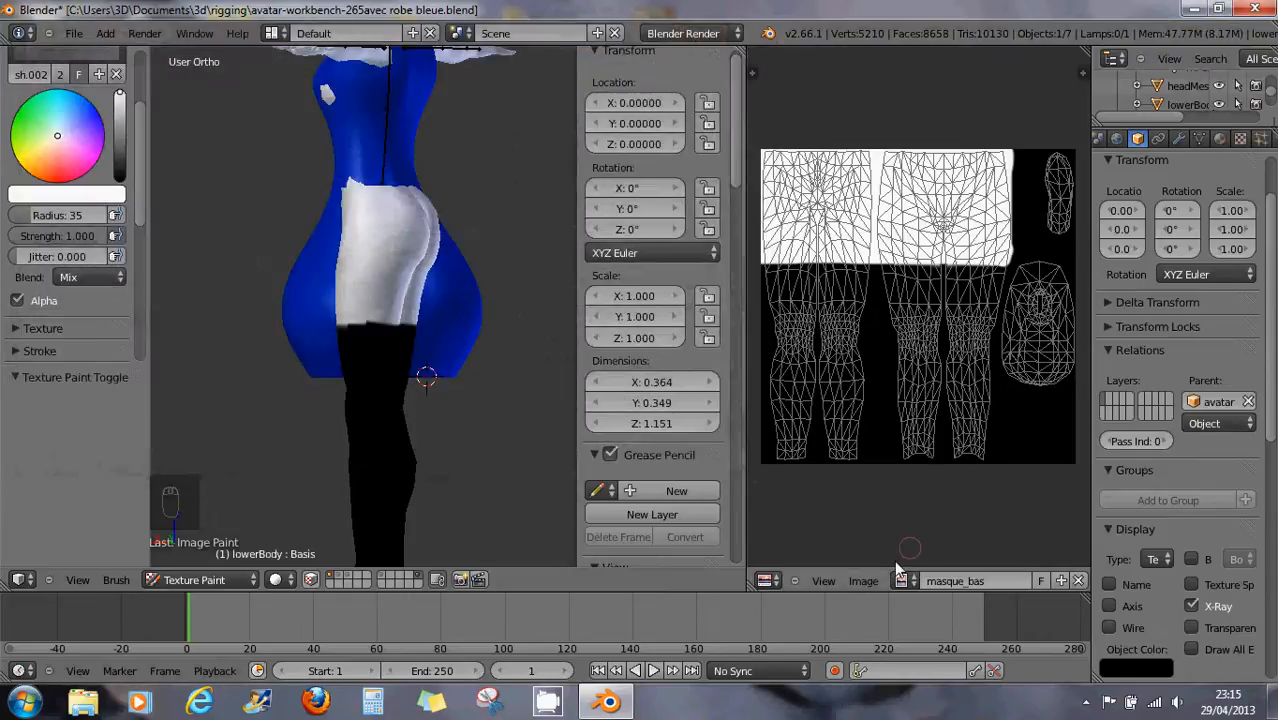
- Open the saved mask for external editing in GIMP and inspect the lower edge of the white area
{"action": "left_click", "coordinate": [864, 581]}
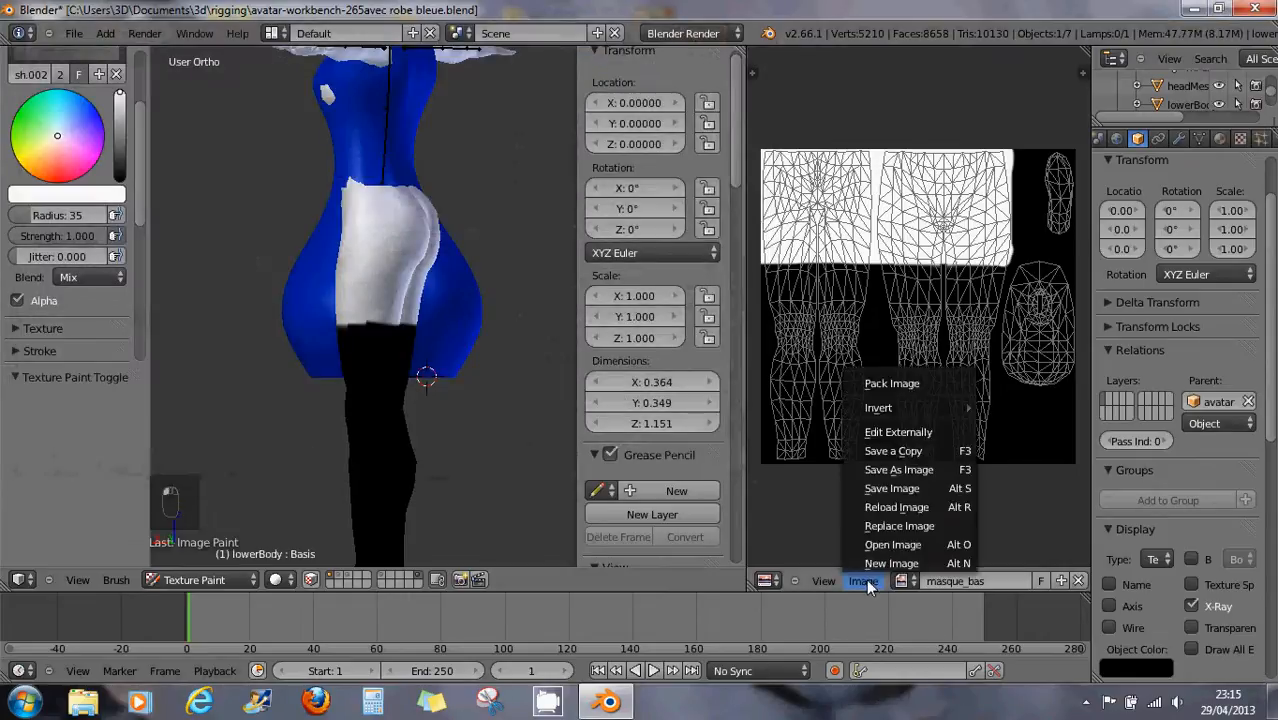
{"action": "left_click", "coordinate": [897, 431]}
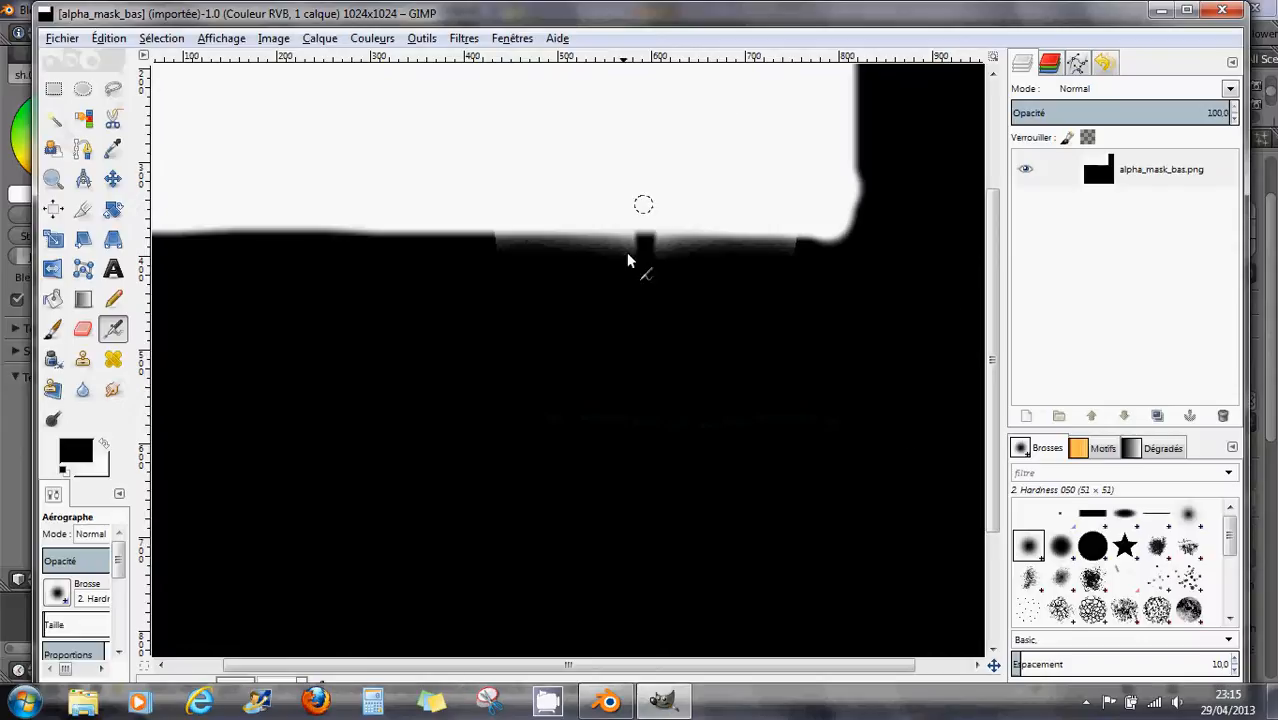
{"action": "scroll", "coordinate": [675, 330], "scroll_direction": "down", "scroll_amount": 3}
{"action": "scroll", "coordinate": [675, 330], "scroll_direction": "up", "scroll_amount": 3}
- Select the entire black area of the mask image by colour
{"action": "scroll", "coordinate": [675, 330], "scroll_direction": "down", "scroll_amount": 2, "text": "ctrl"}
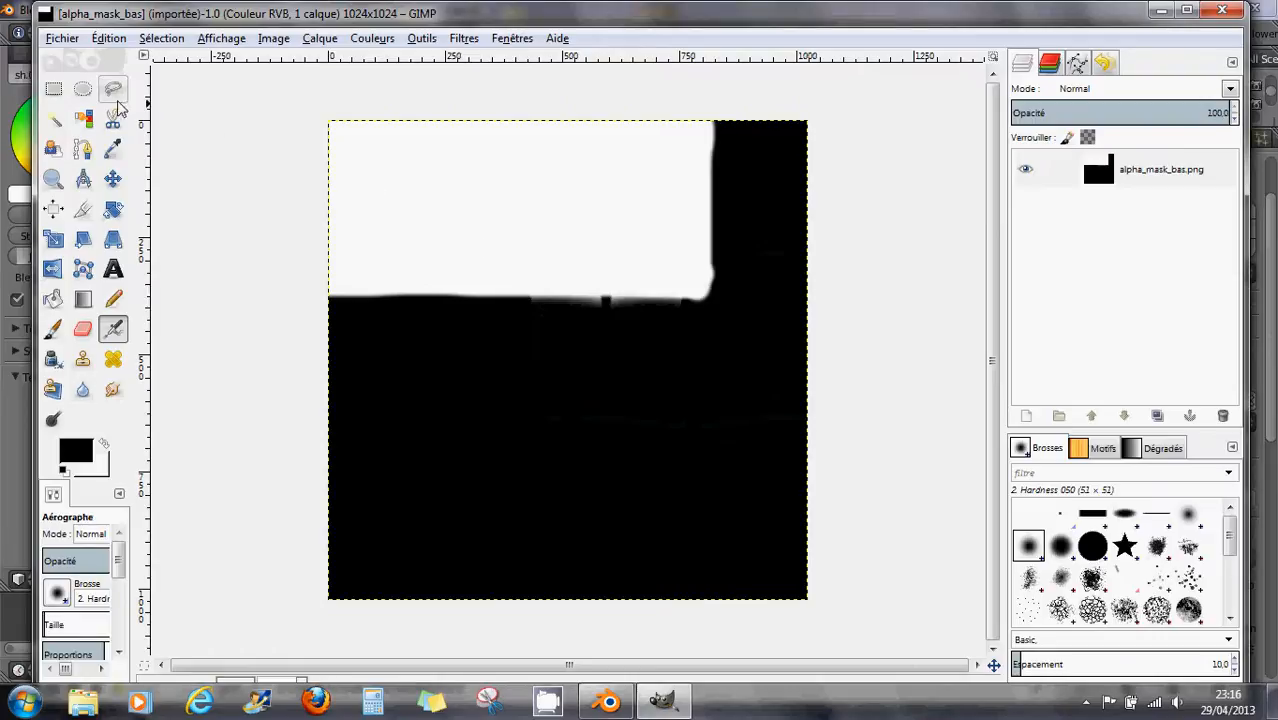
{"action": "left_click", "coordinate": [86, 120]}
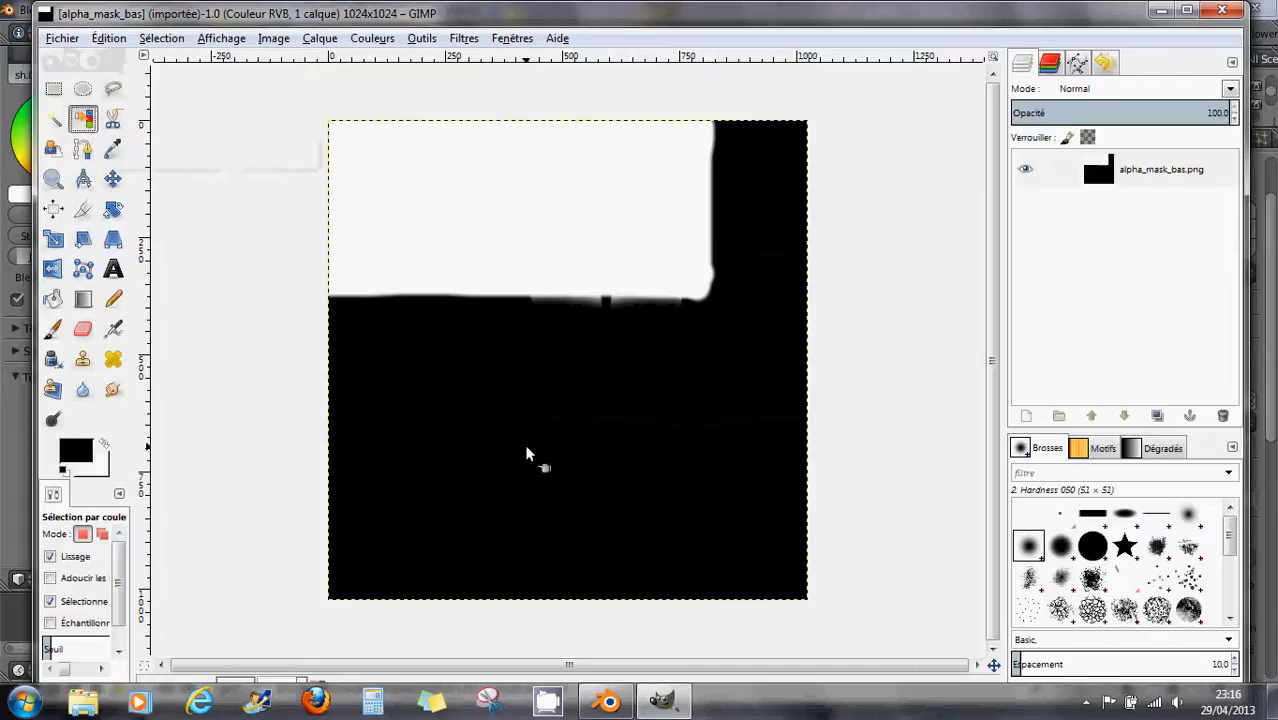
{"action": "left_click", "coordinate": [572, 460]}
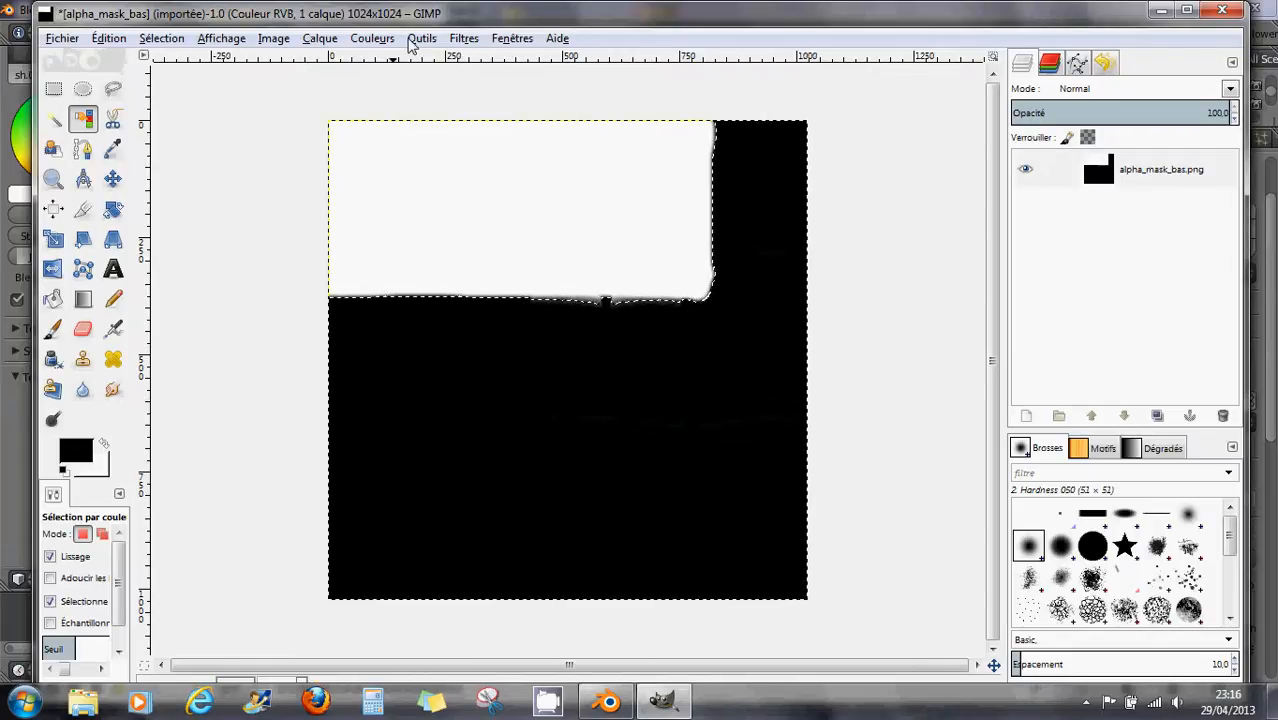
{"action": "left_click", "coordinate": [319, 38]}
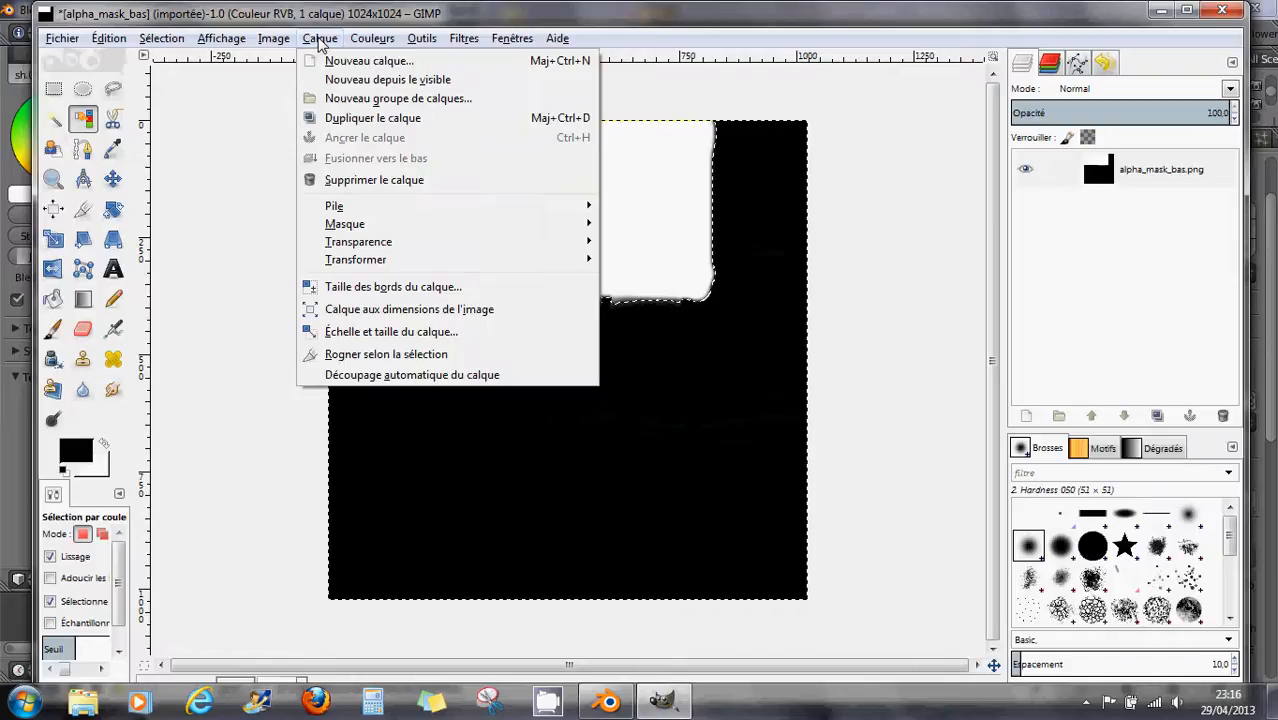
{"action": "mouse_move", "coordinate": [385, 230]}
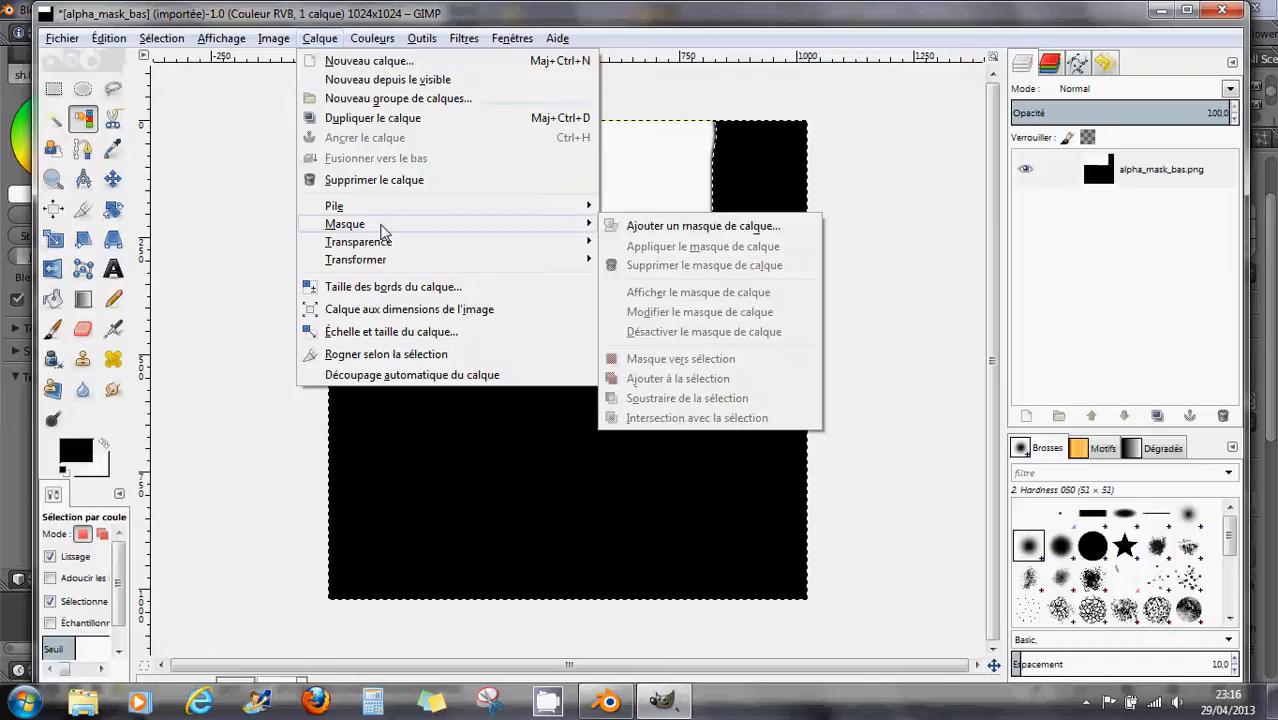
{"action": "left_click", "coordinate": [763, 228]}
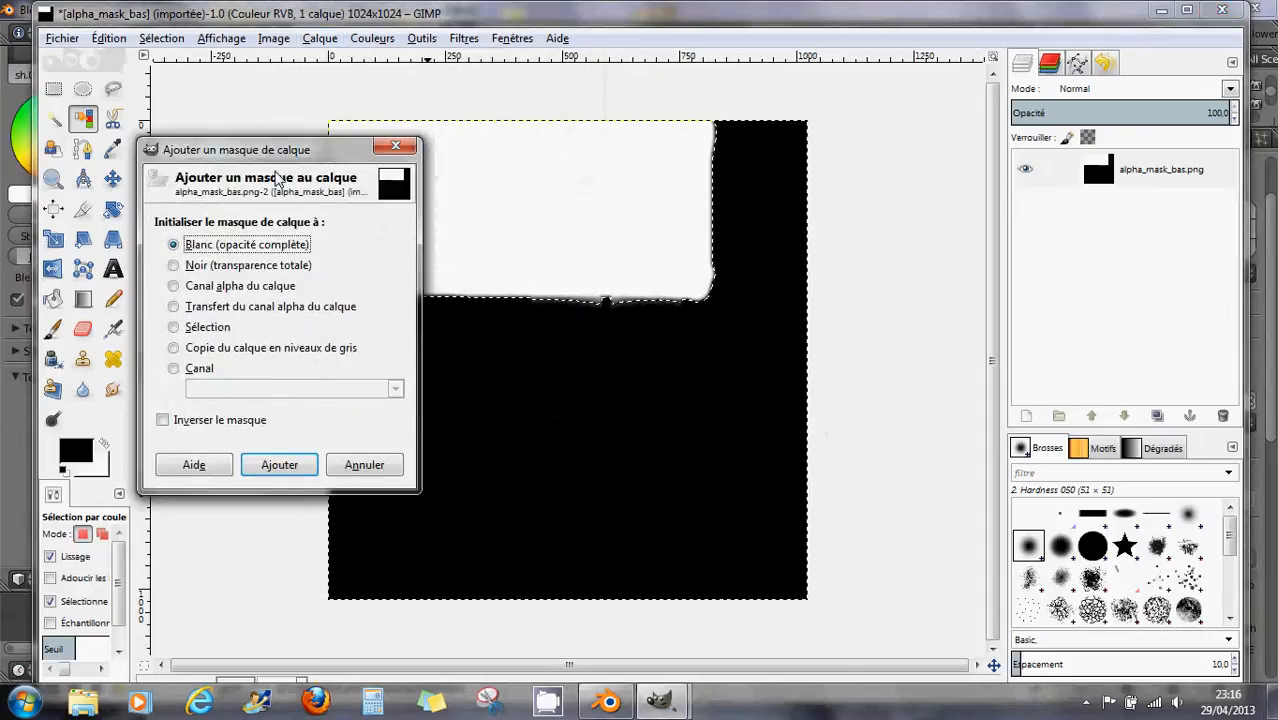
{"action": "left_click_drag", "start_coordinate": [247, 150], "coordinate": [315, 149]}
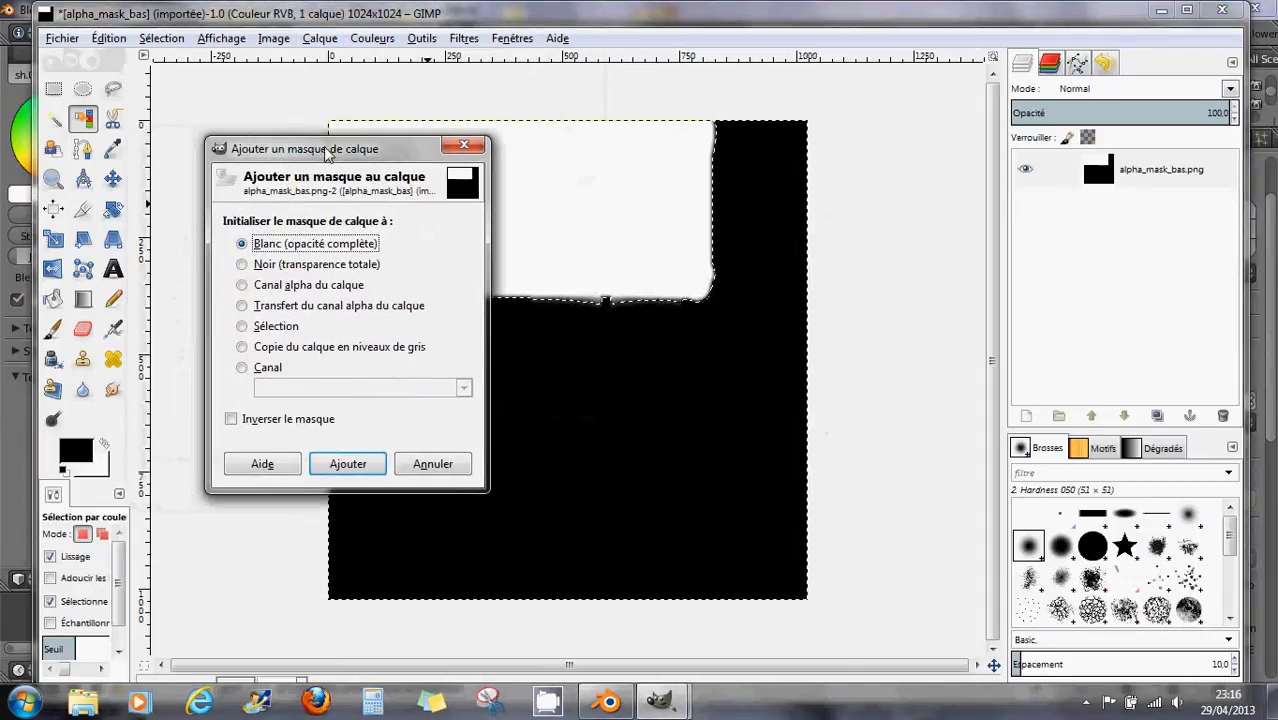
{"action": "left_click", "coordinate": [464, 145]}
- Add a layer mask to the alpha_mask_bas.png layer, initialised from the selection (Sélection)
{"action": "left_click", "coordinate": [321, 40]}
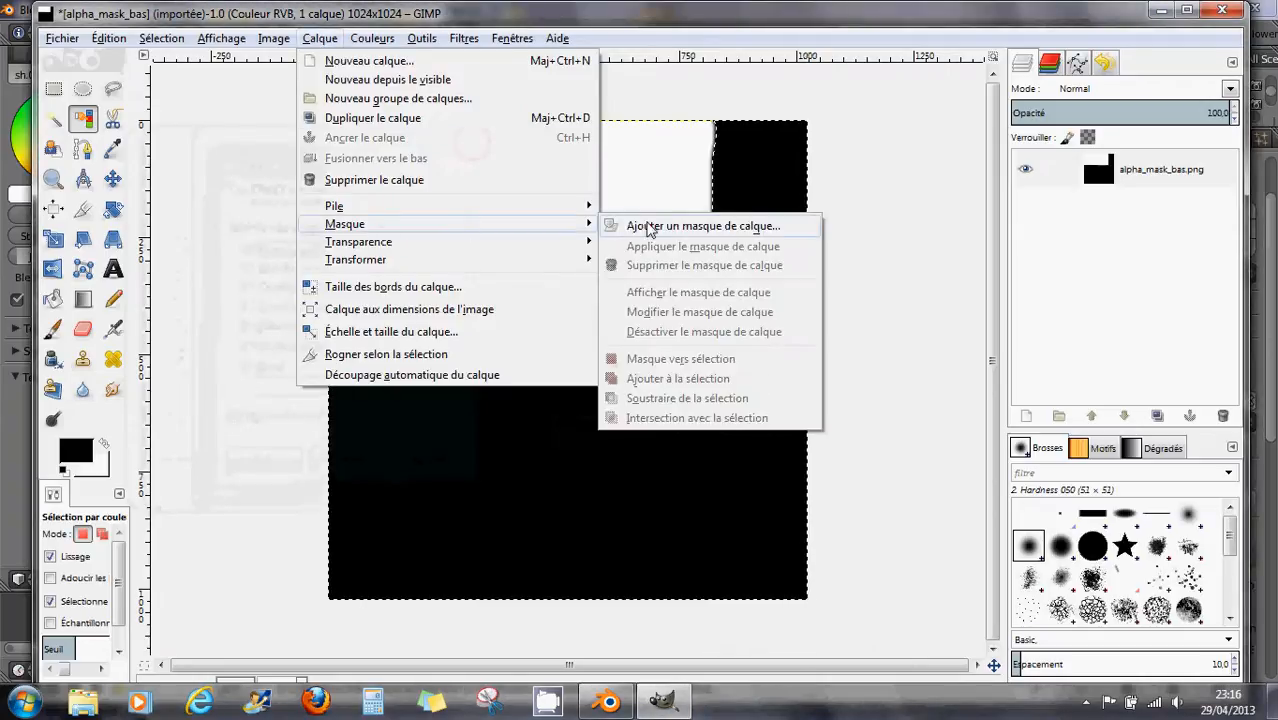
{"action": "left_click", "coordinate": [735, 229]}
{"action": "left_click_drag", "start_coordinate": [301, 171], "coordinate": [300, 144]}
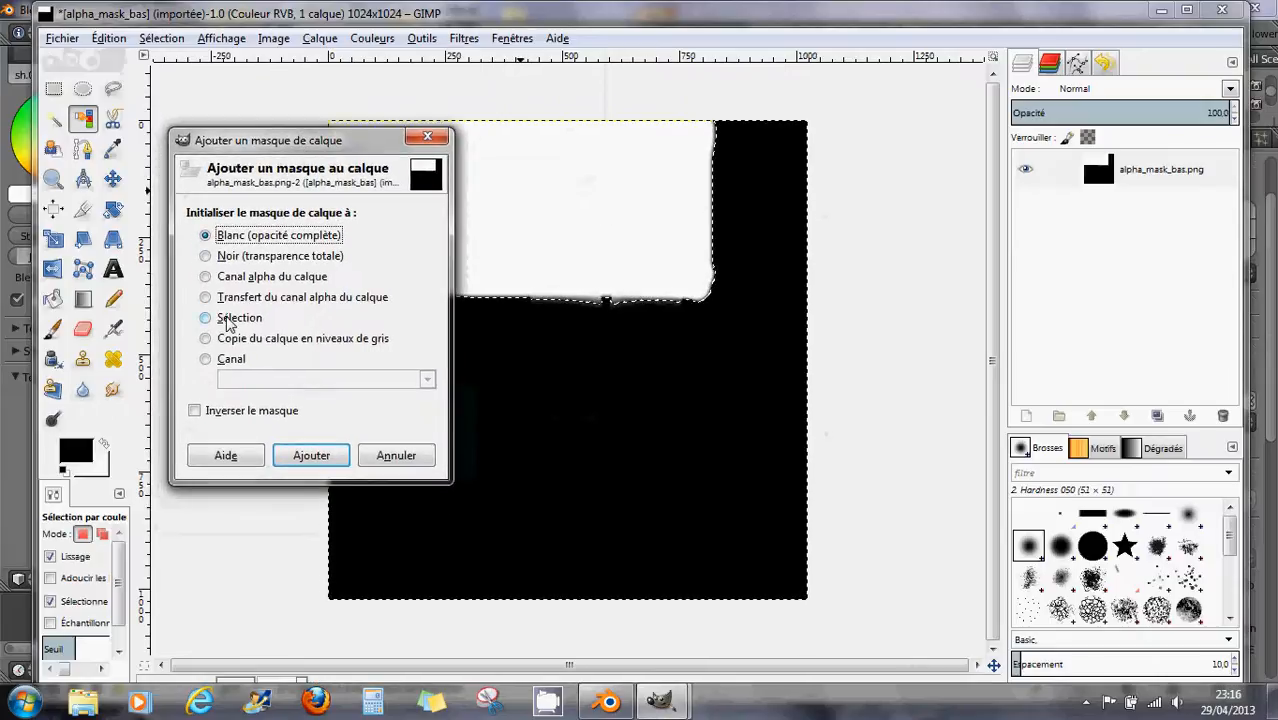
{"action": "left_click", "coordinate": [228, 318]}
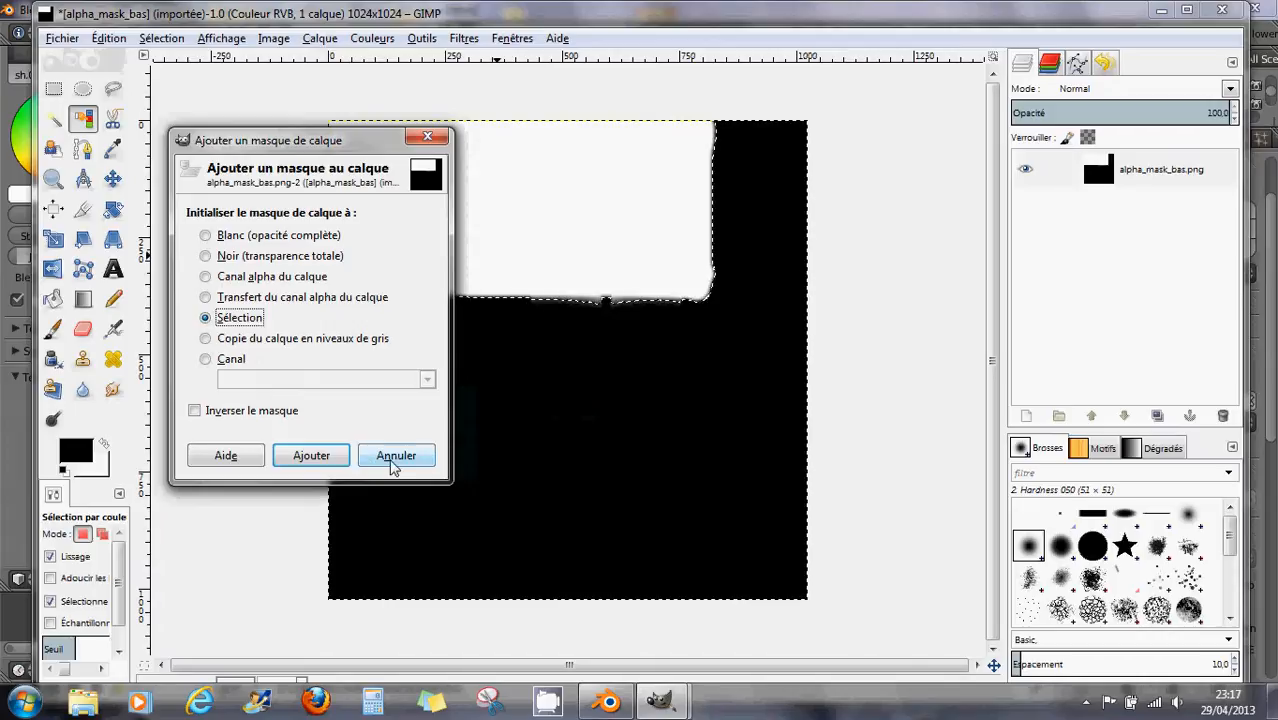
{"action": "left_click", "coordinate": [310, 456]}
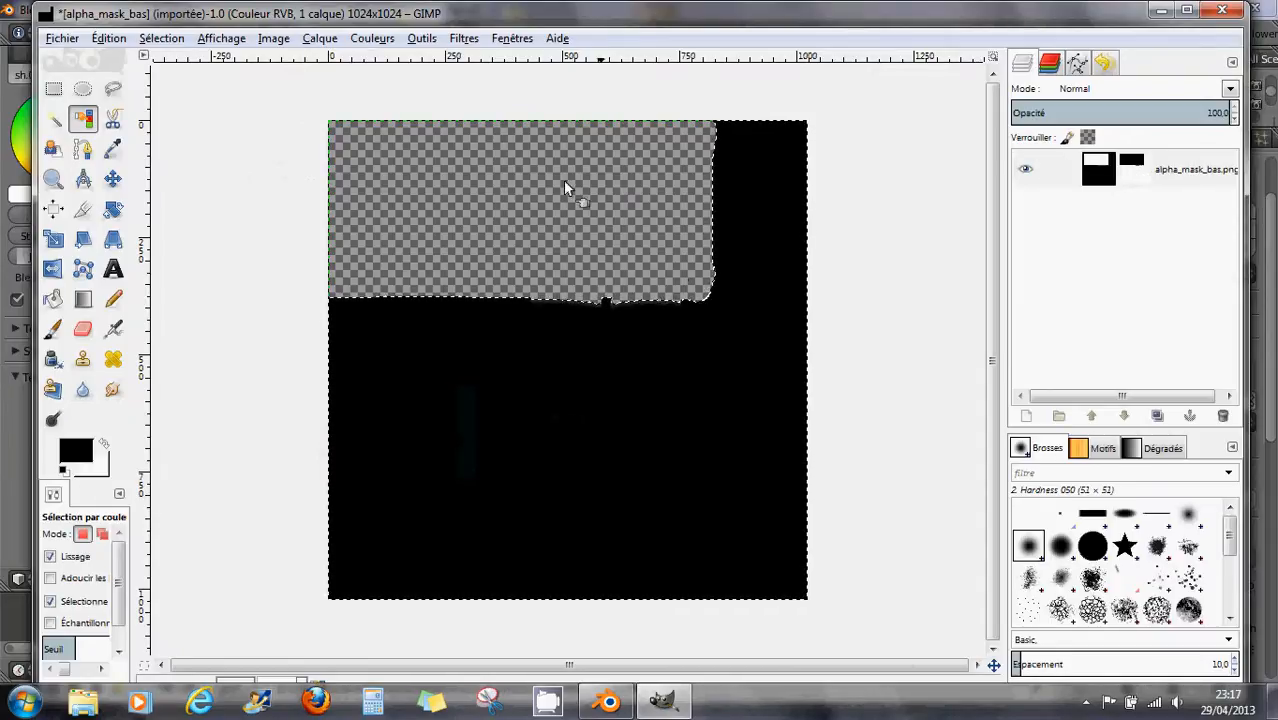
- Display the layer mask and make a rectangular selection around the ragged right half of the black area's lower edge
{"action": "right_click", "coordinate": [1140, 175]}
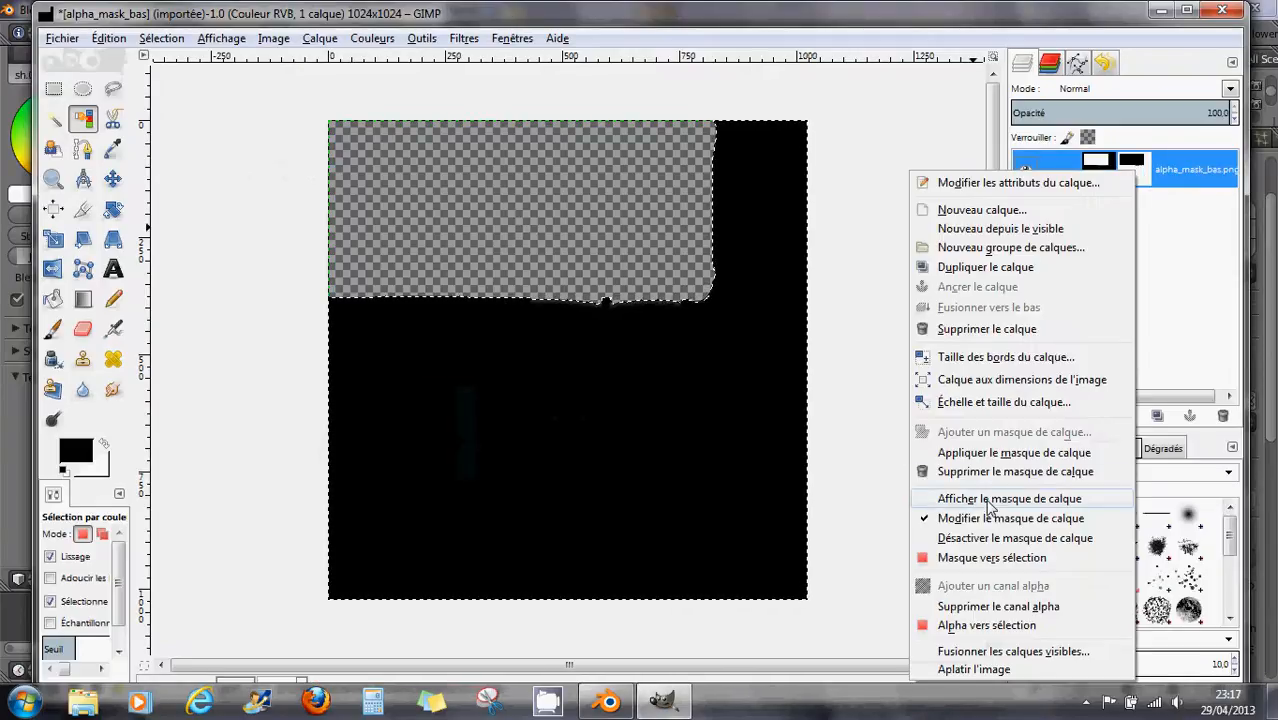
{"action": "left_click", "coordinate": [975, 497]}
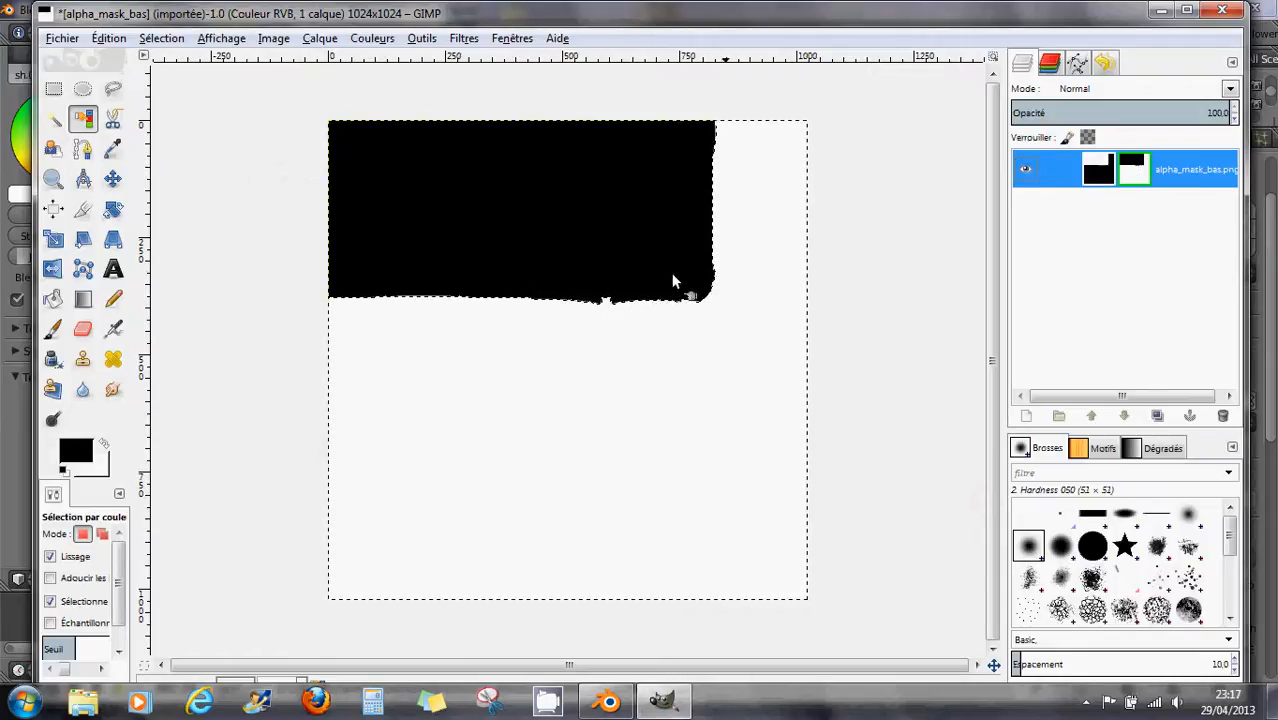
{"action": "left_click", "coordinate": [53, 89]}
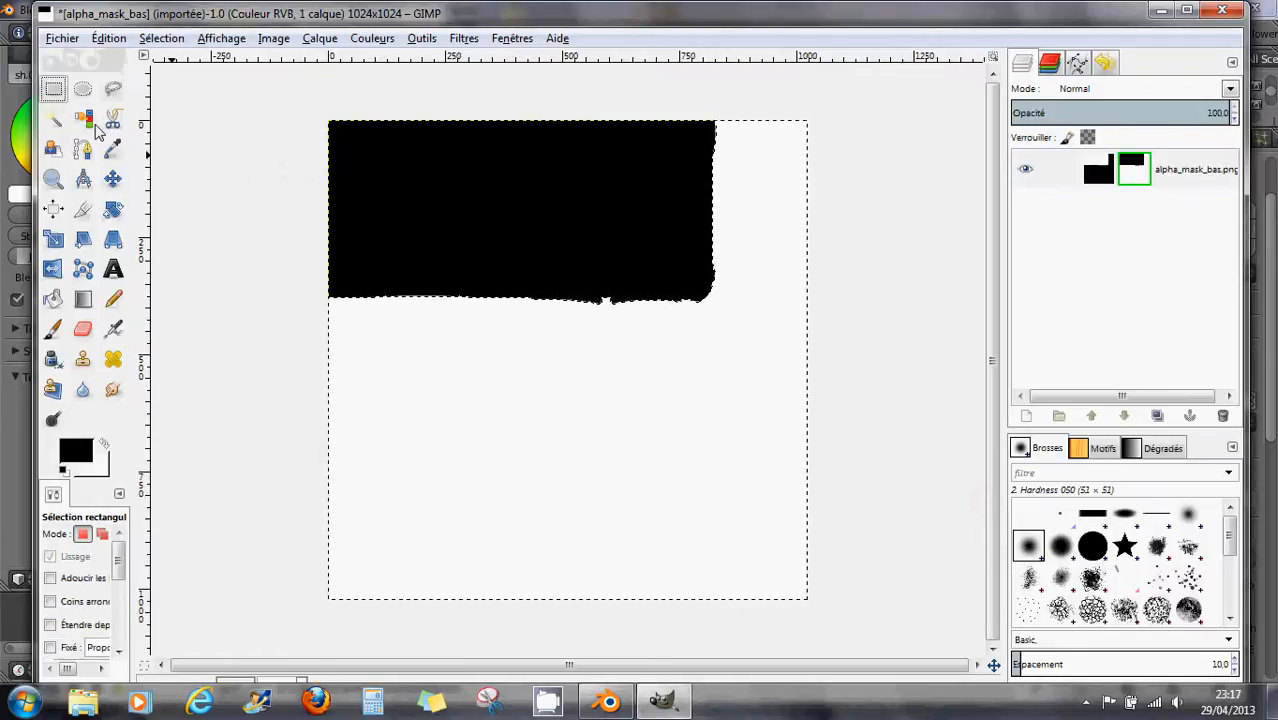
{"action": "left_click_drag", "start_coordinate": [505, 283], "coordinate": [719, 335]}
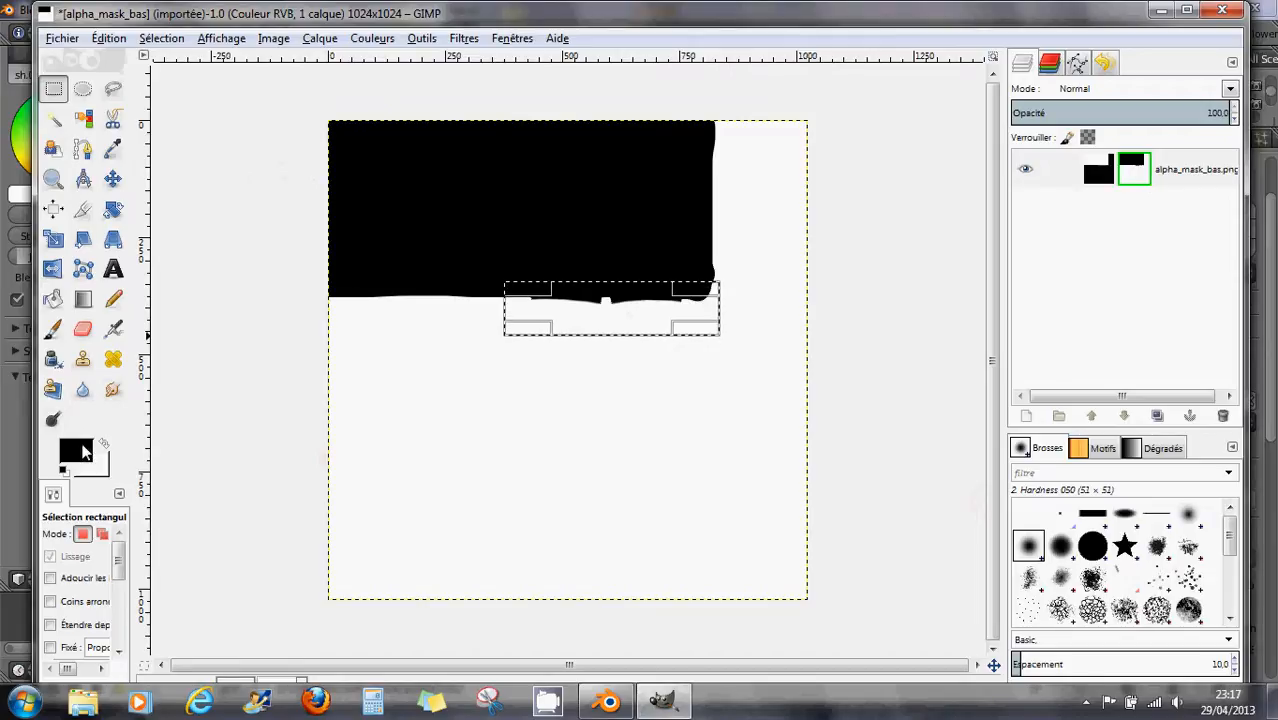
- Return to the normal layer view and paint black on the layer mask with the Paintbrush to smooth the ragged edge inside the selection
{"action": "left_click", "coordinate": [54, 332]}
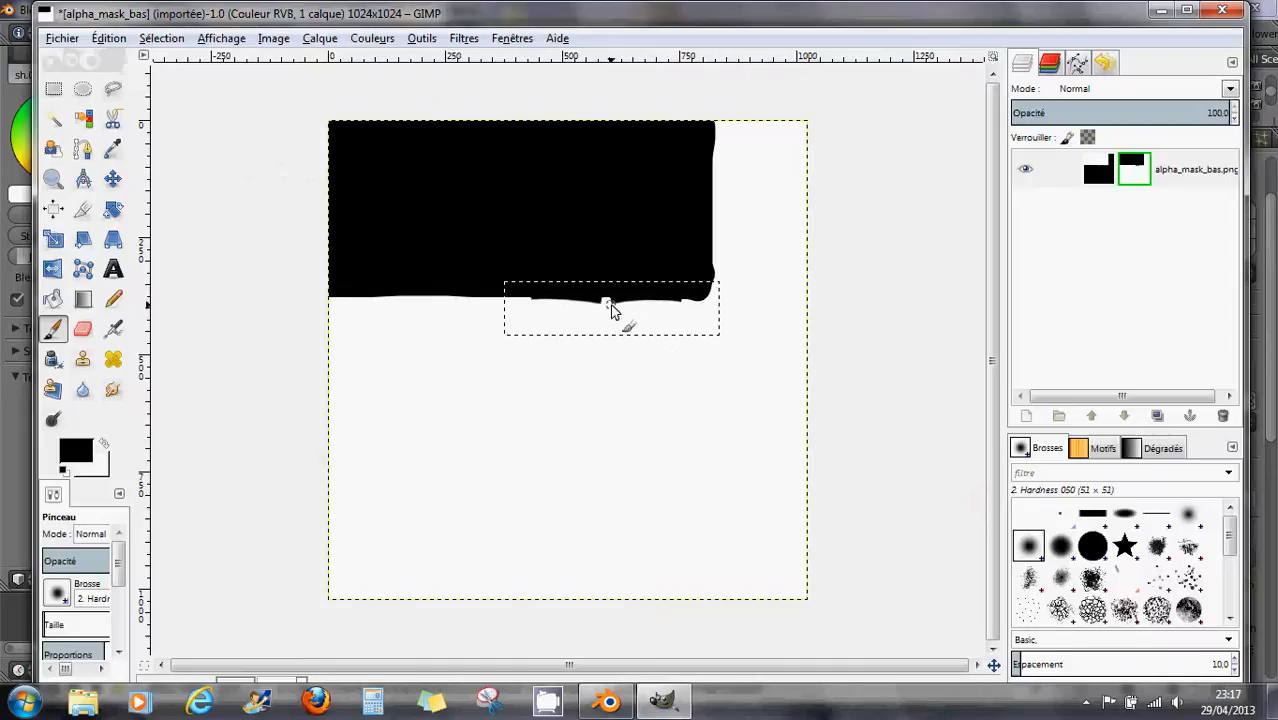
{"action": "right_click", "coordinate": [1148, 178]}
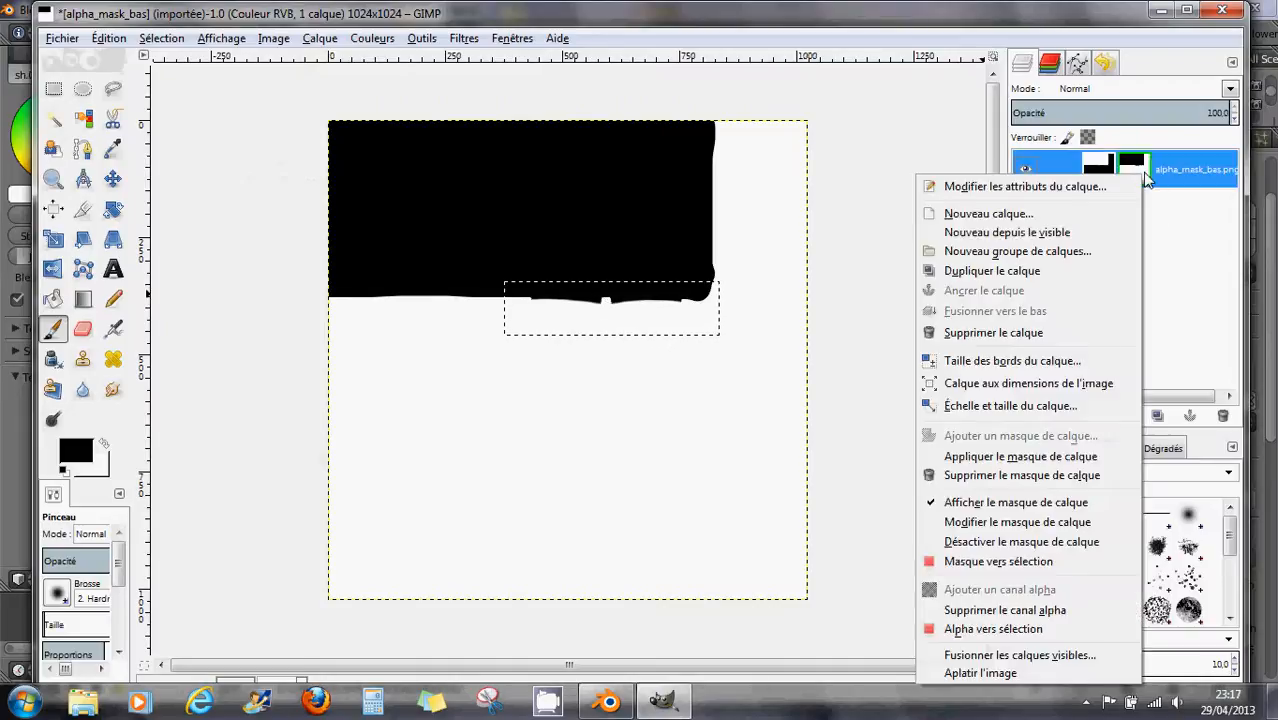
{"action": "left_click", "coordinate": [1036, 503]}
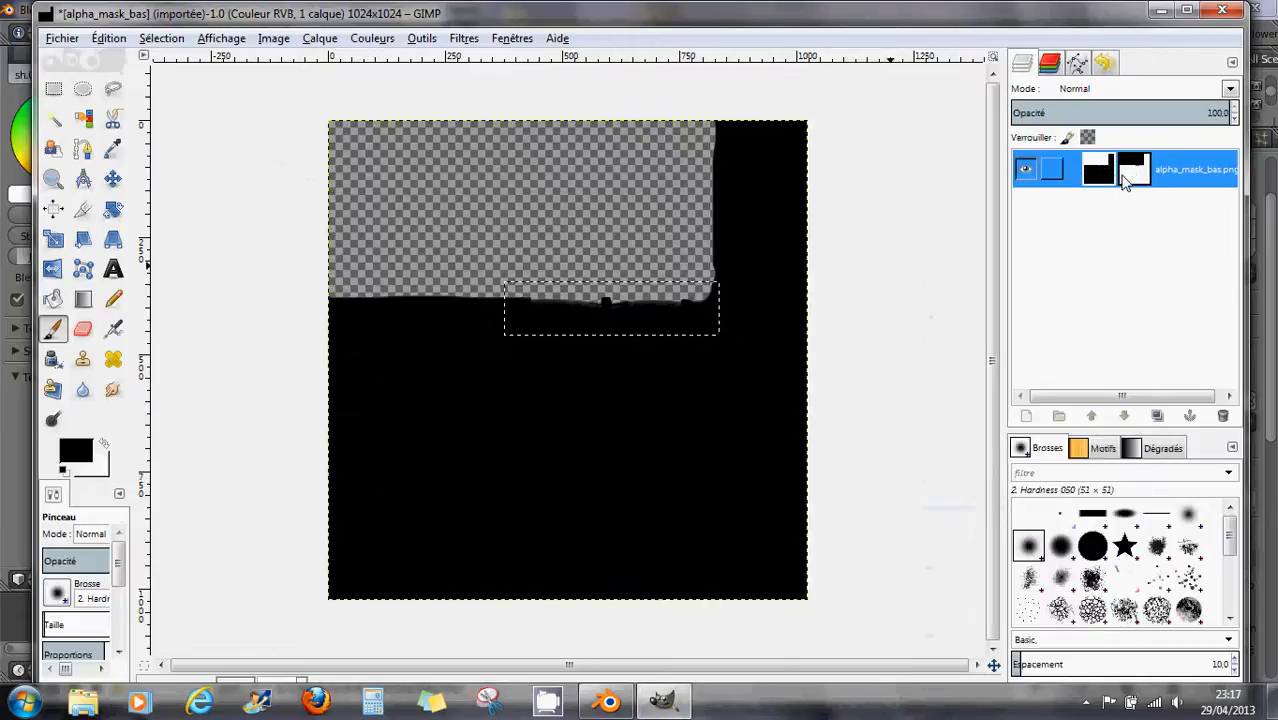
{"action": "left_click", "coordinate": [1131, 178]}
{"action": "right_click", "coordinate": [1131, 178]}
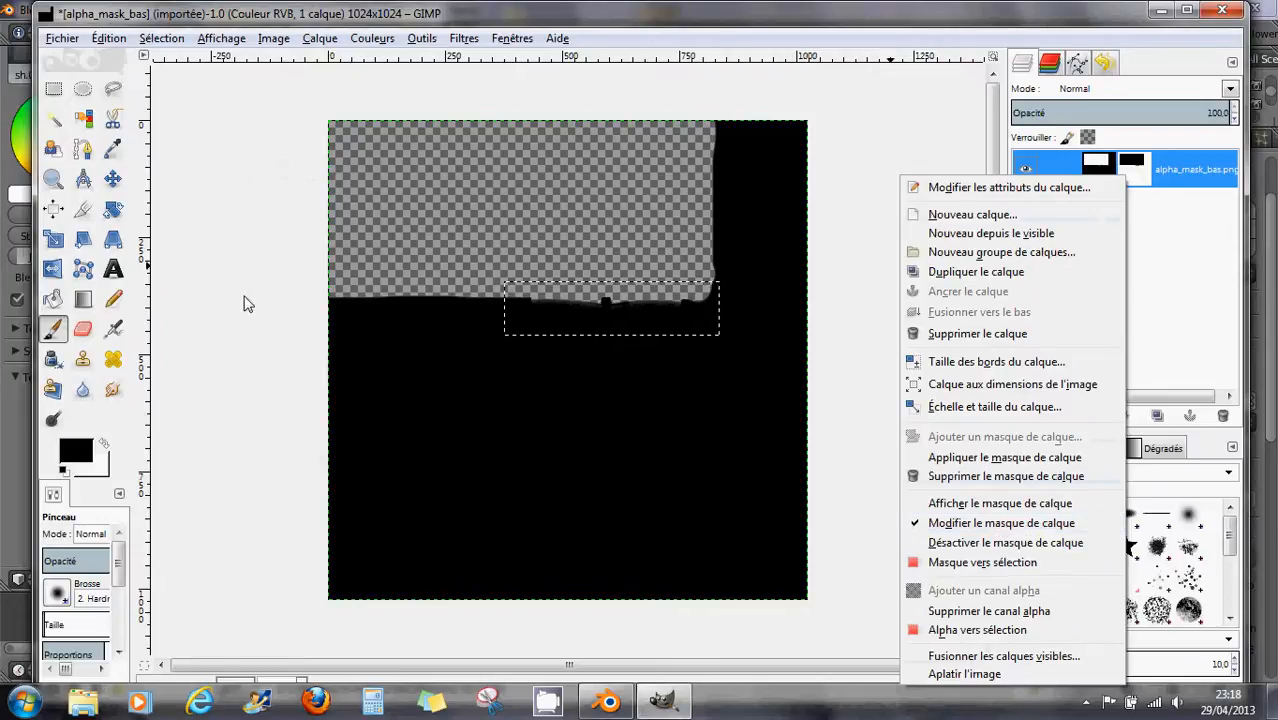
{"action": "left_click", "coordinate": [56, 333]}
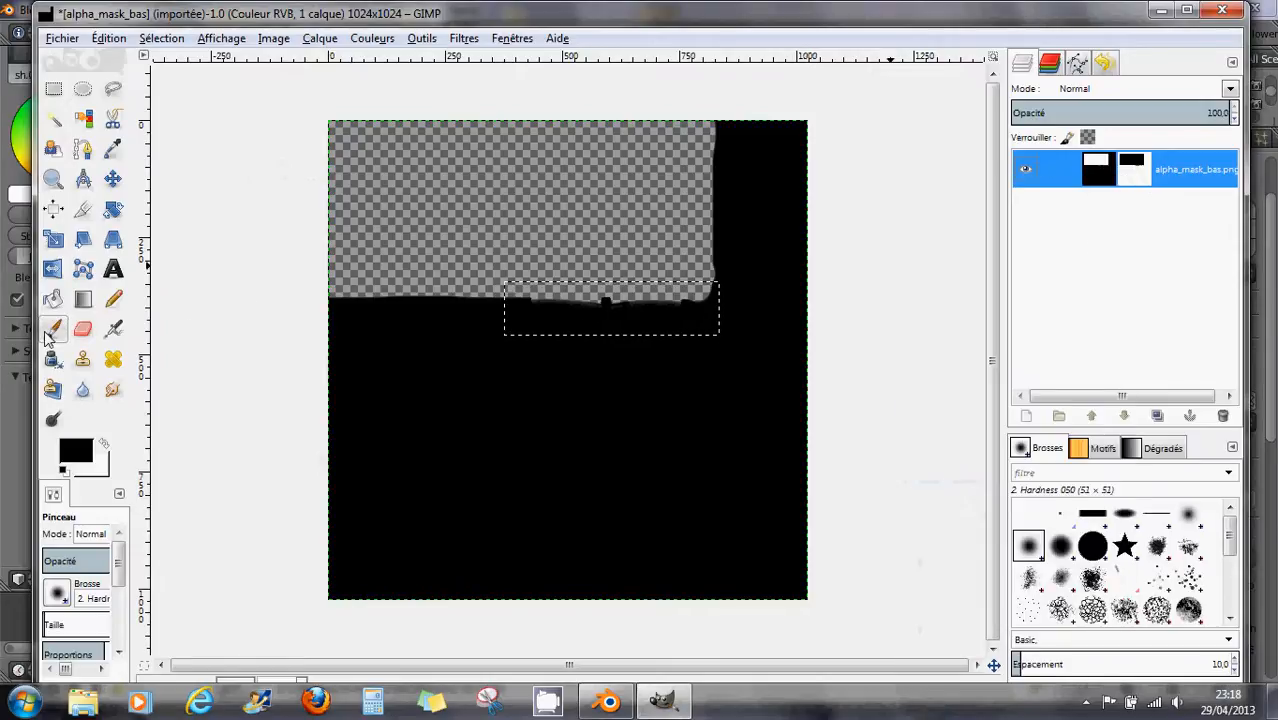
{"action": "left_click_drag", "start_coordinate": [602, 305], "coordinate": [698, 302]}
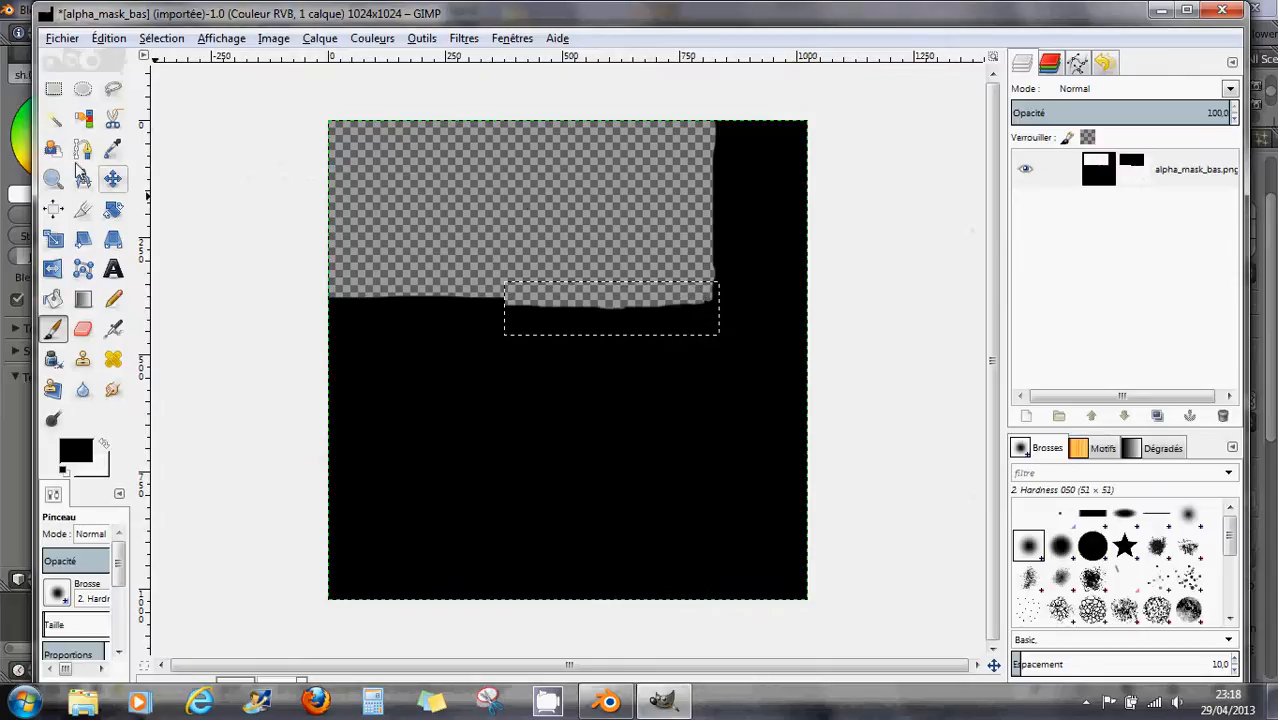
- Export the image as alpha_mask_bas-sl.png in the test folder, replacing the existing file and keeping the default PNG options
{"action": "left_click", "coordinate": [62, 38]}
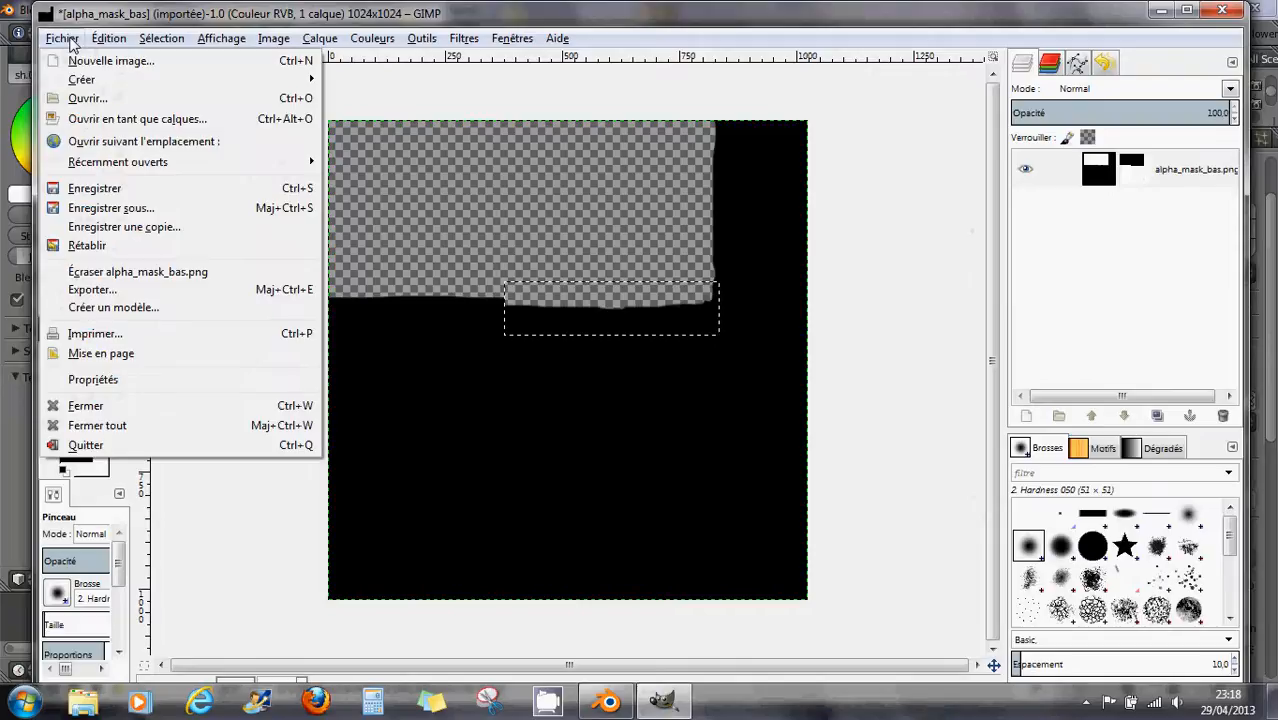
{"action": "left_click", "coordinate": [88, 290]}
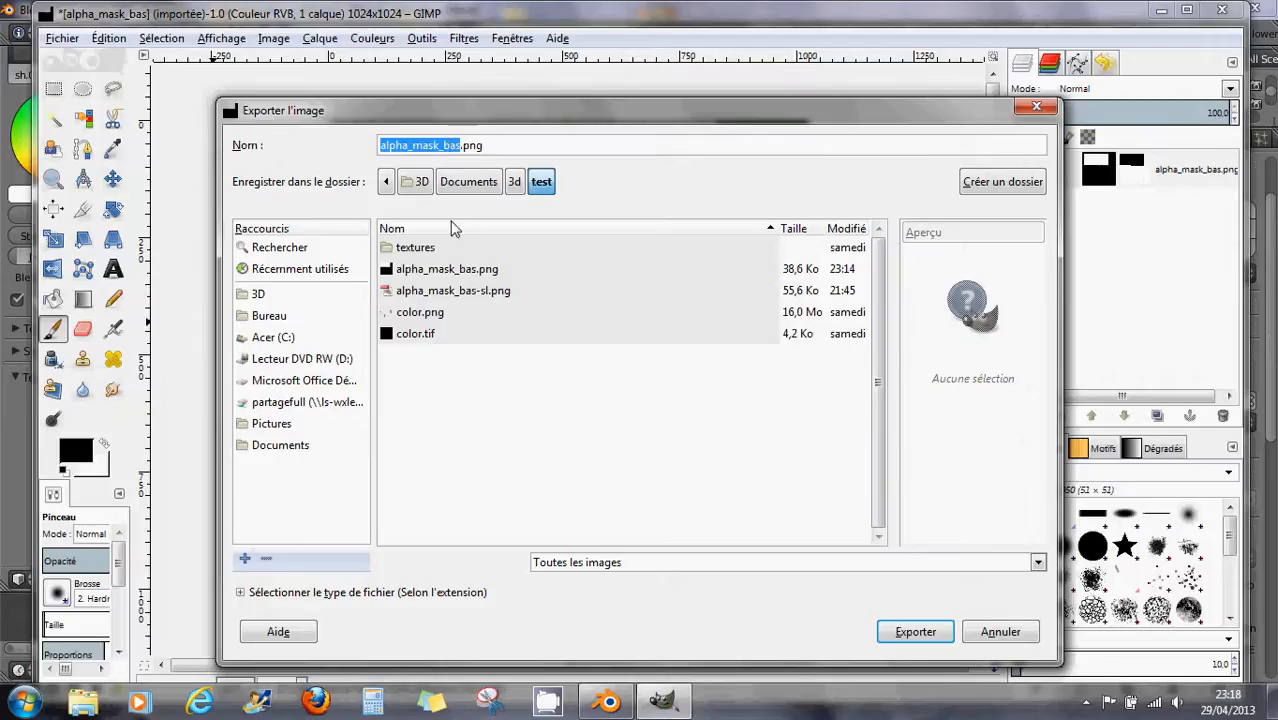
{"action": "left_click", "coordinate": [432, 293]}
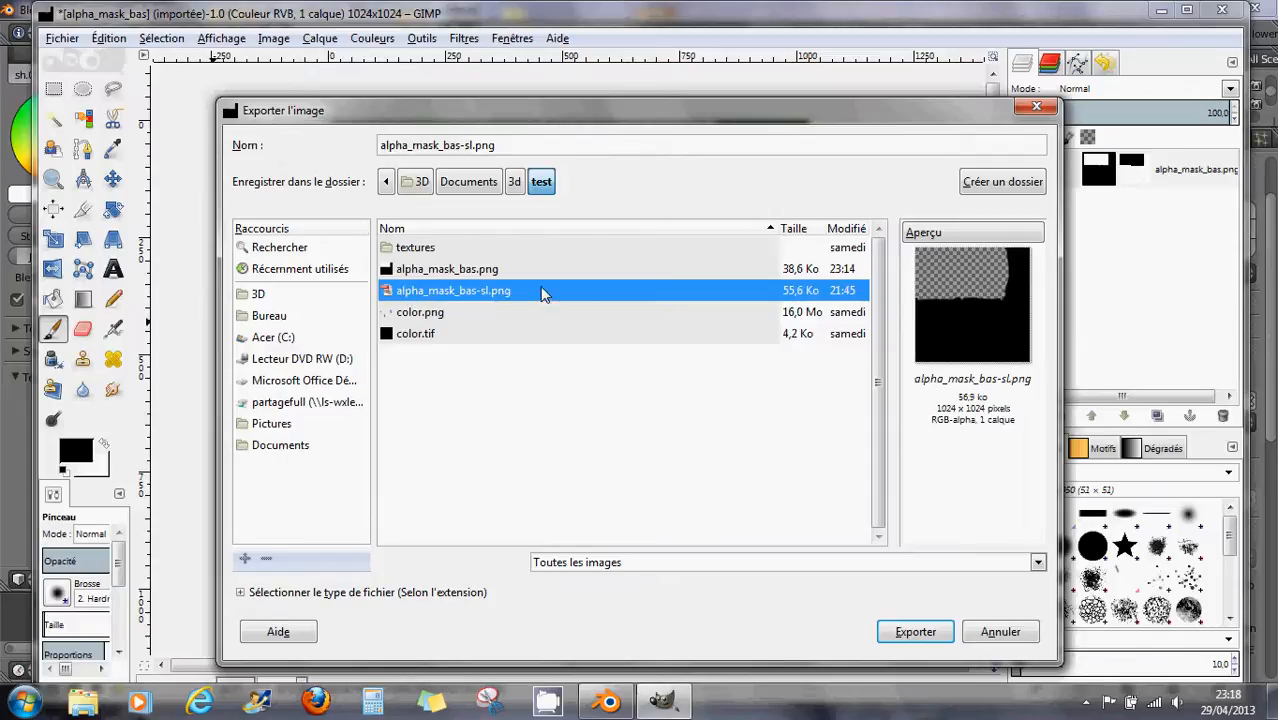
{"action": "left_click", "coordinate": [913, 638]}
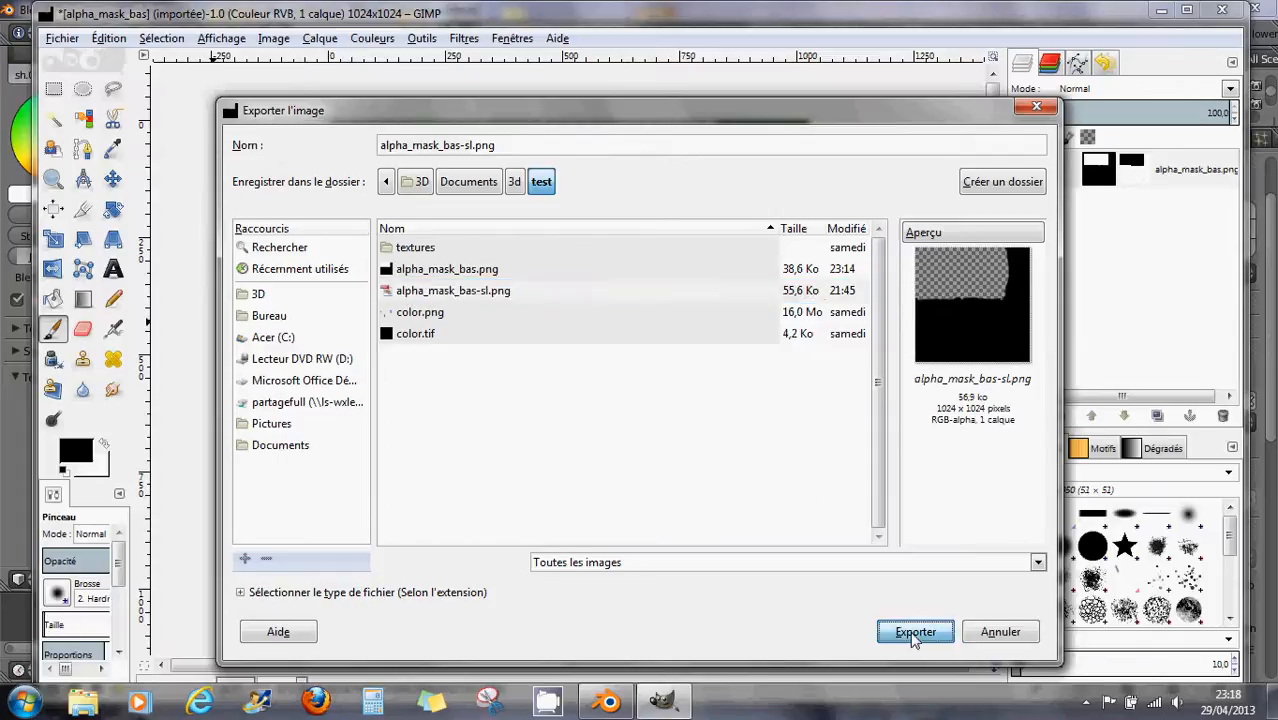
{"action": "left_click", "coordinate": [695, 483]}
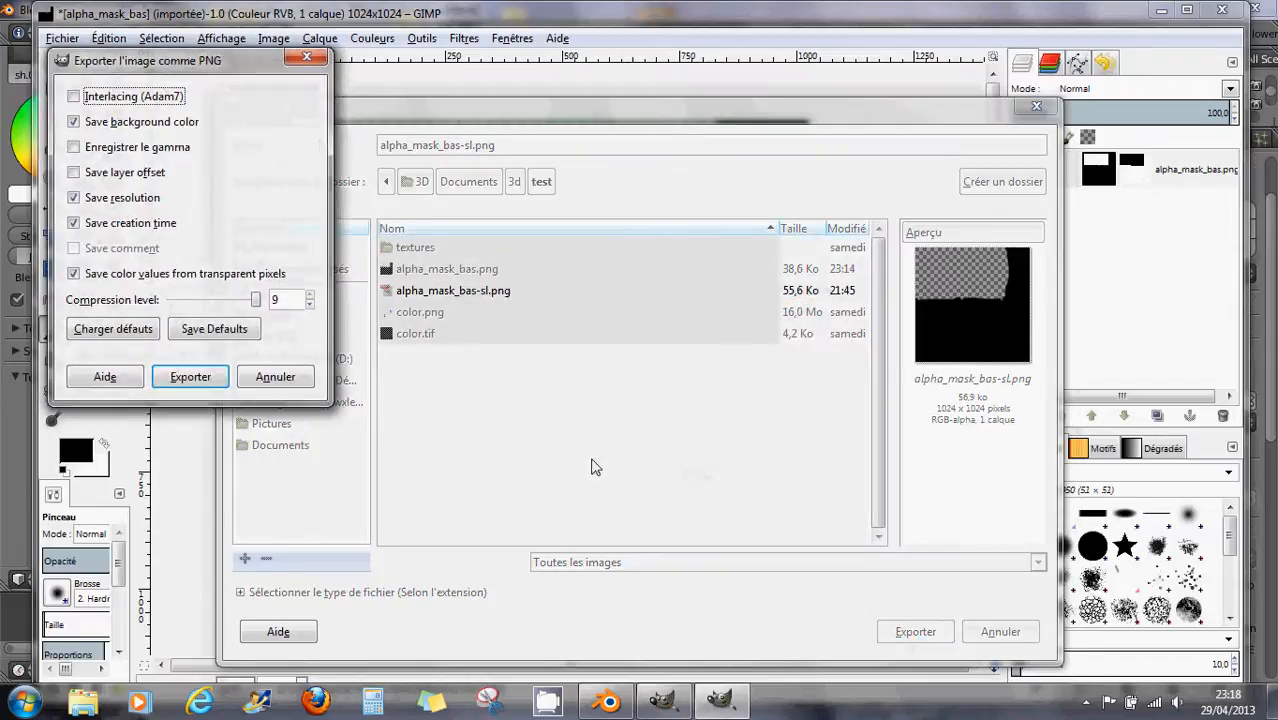
{"action": "left_click", "coordinate": [177, 376]}
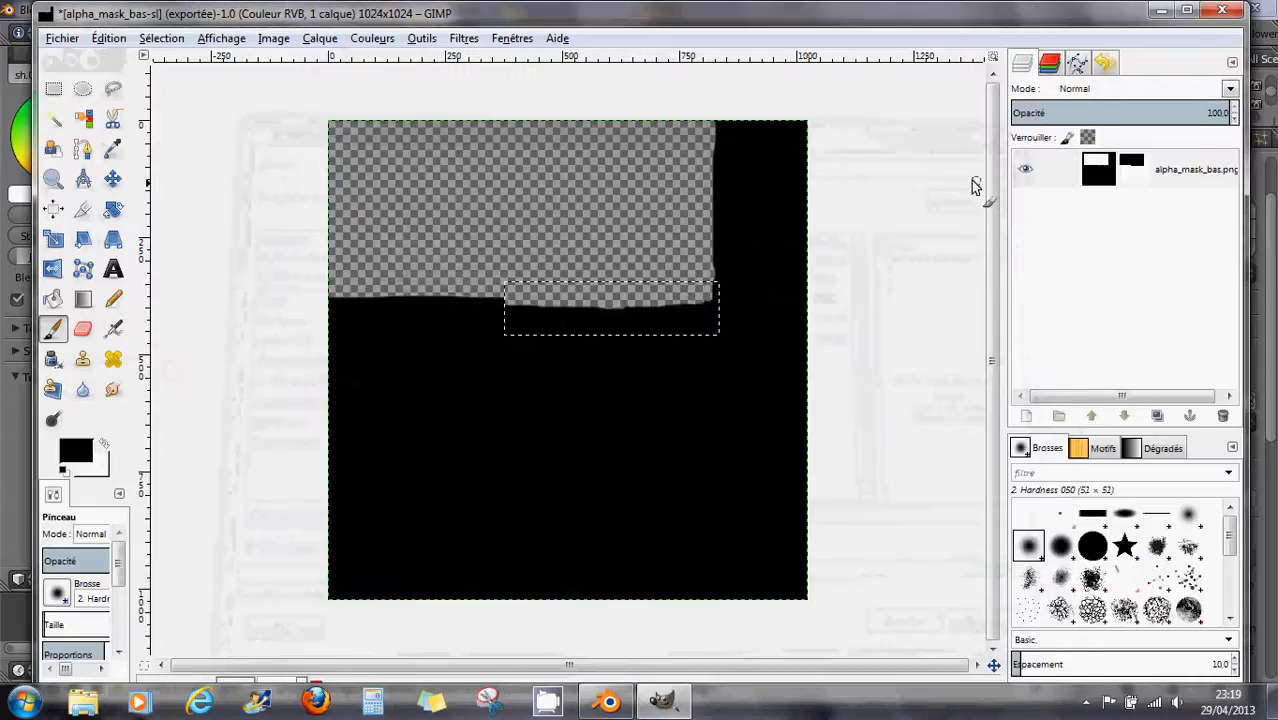
- Close the exported image without saving it, and quit both GIMP and Blender
{"action": "left_click", "coordinate": [1224, 10]}
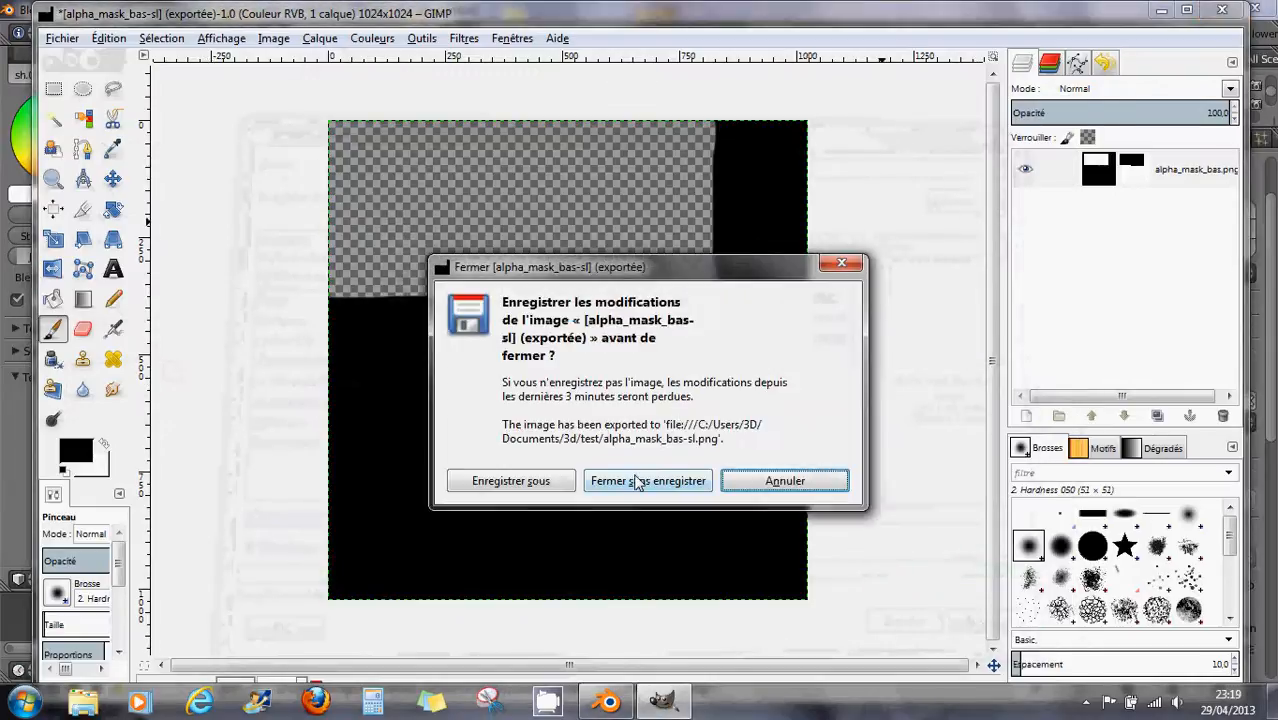
{"action": "left_click", "coordinate": [636, 478]}
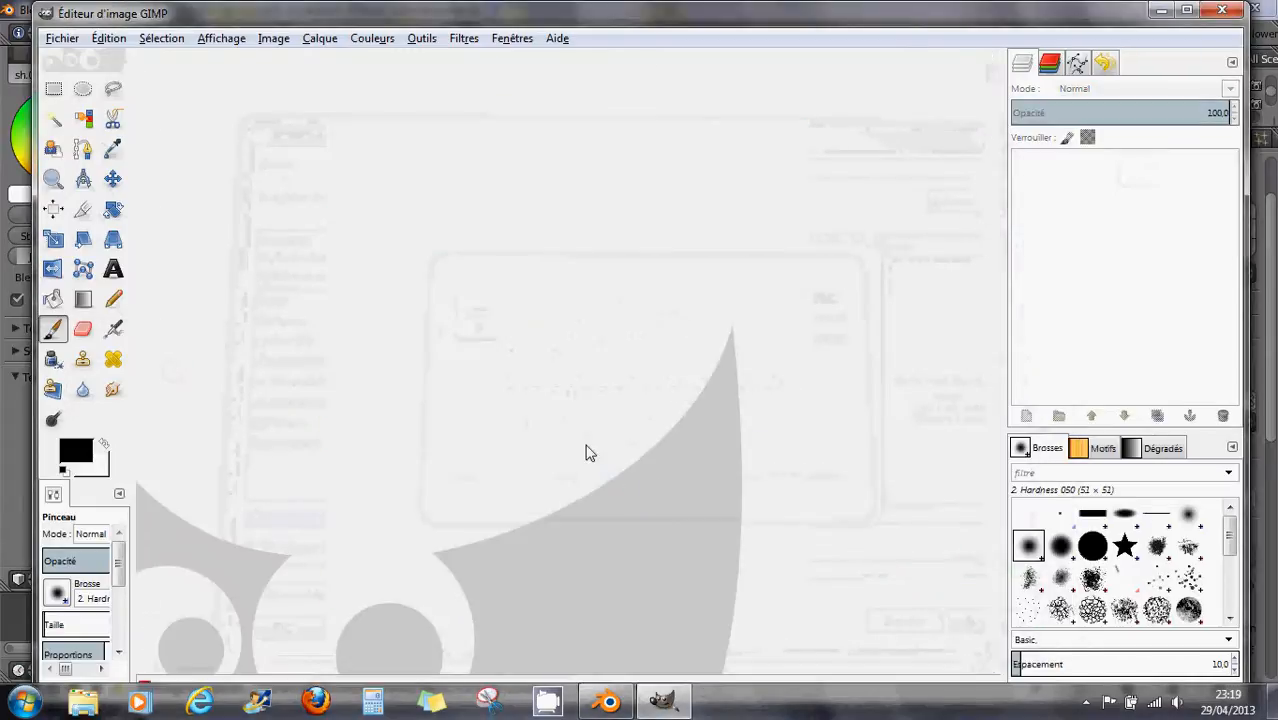
{"action": "left_click", "coordinate": [1224, 10]}
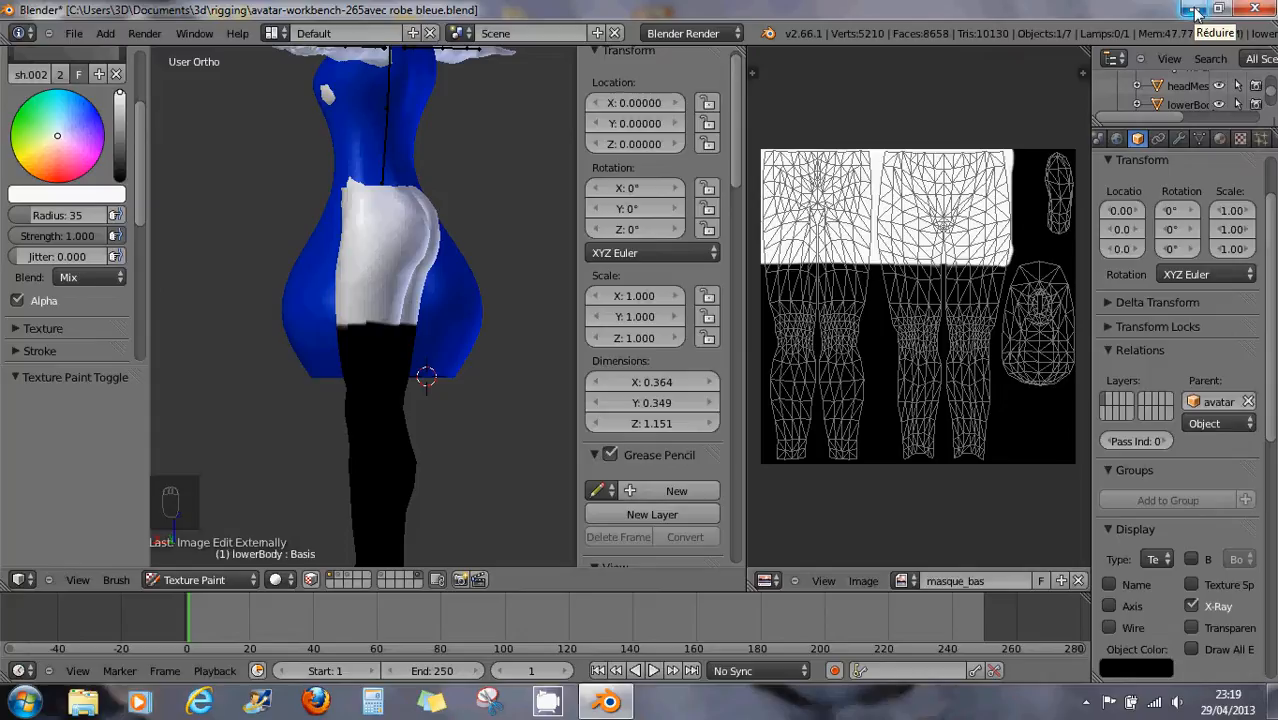
{"action": "left_click", "coordinate": [1255, 8]}
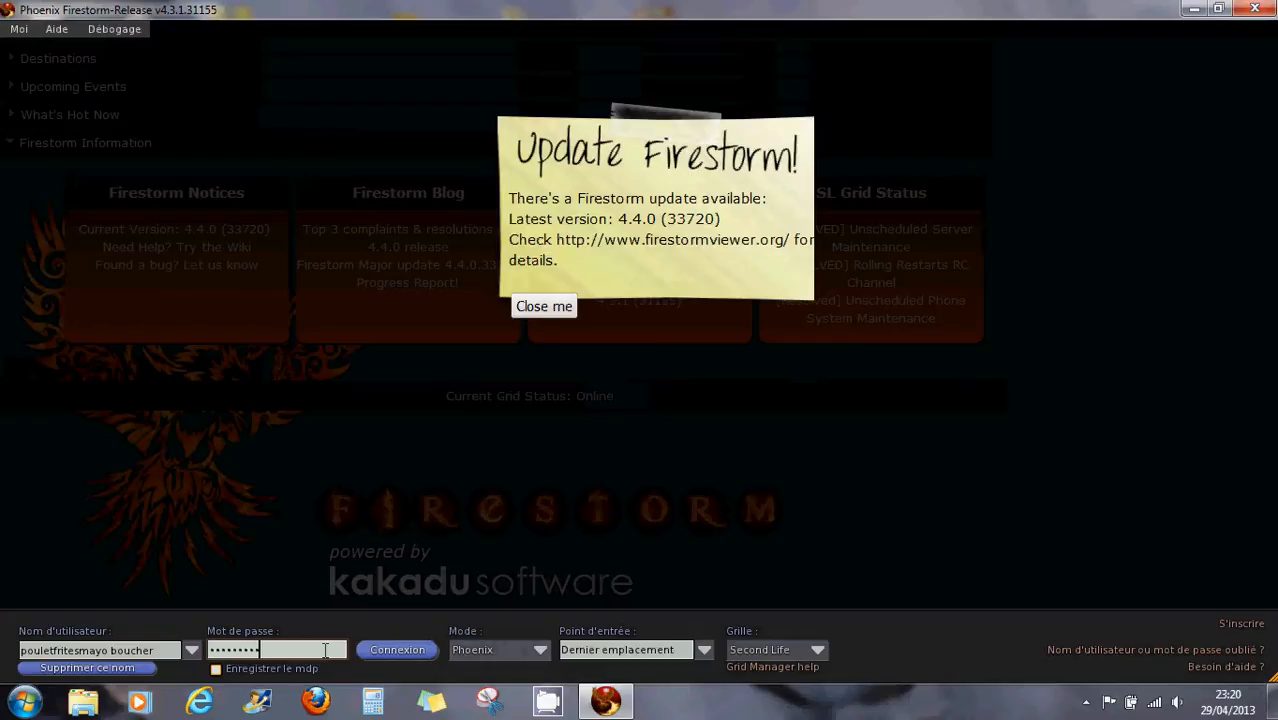
- In Phoenix Firestorm, enter the account password and log in to the Second Life grid at the last location
{"action": "left_click", "coordinate": [380, 651]}
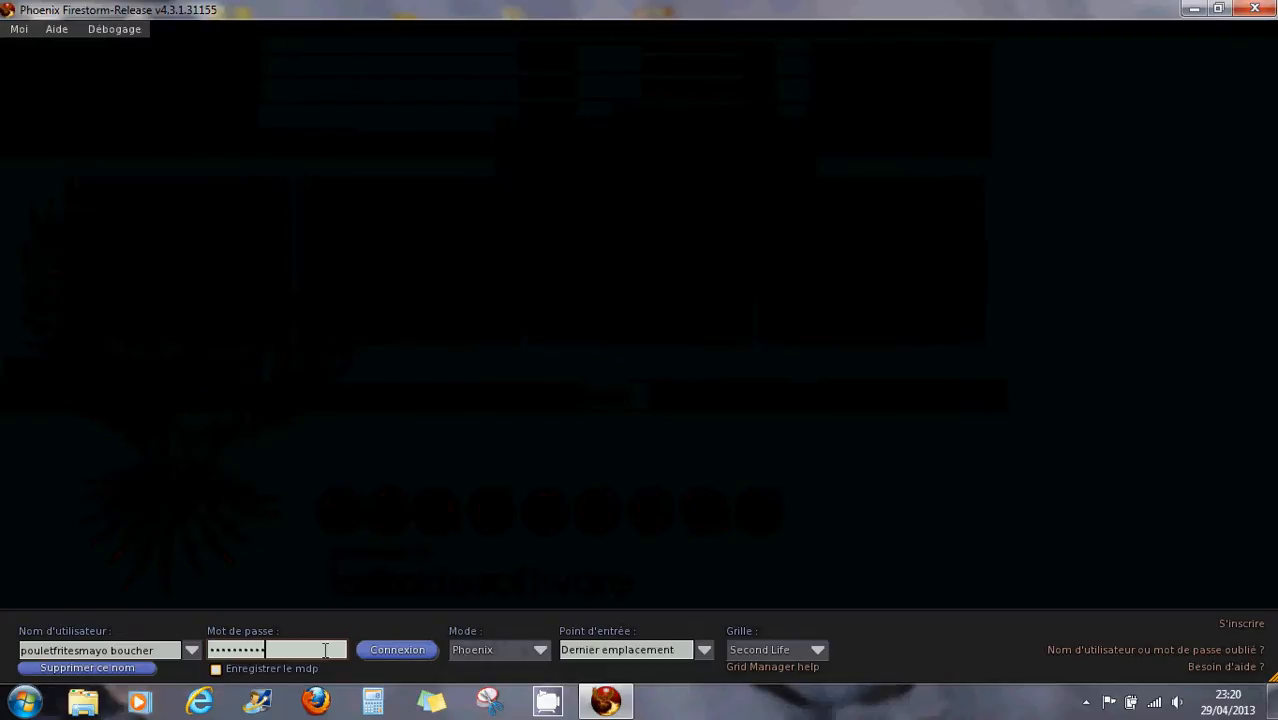
{"action": "left_click", "coordinate": [406, 650]}
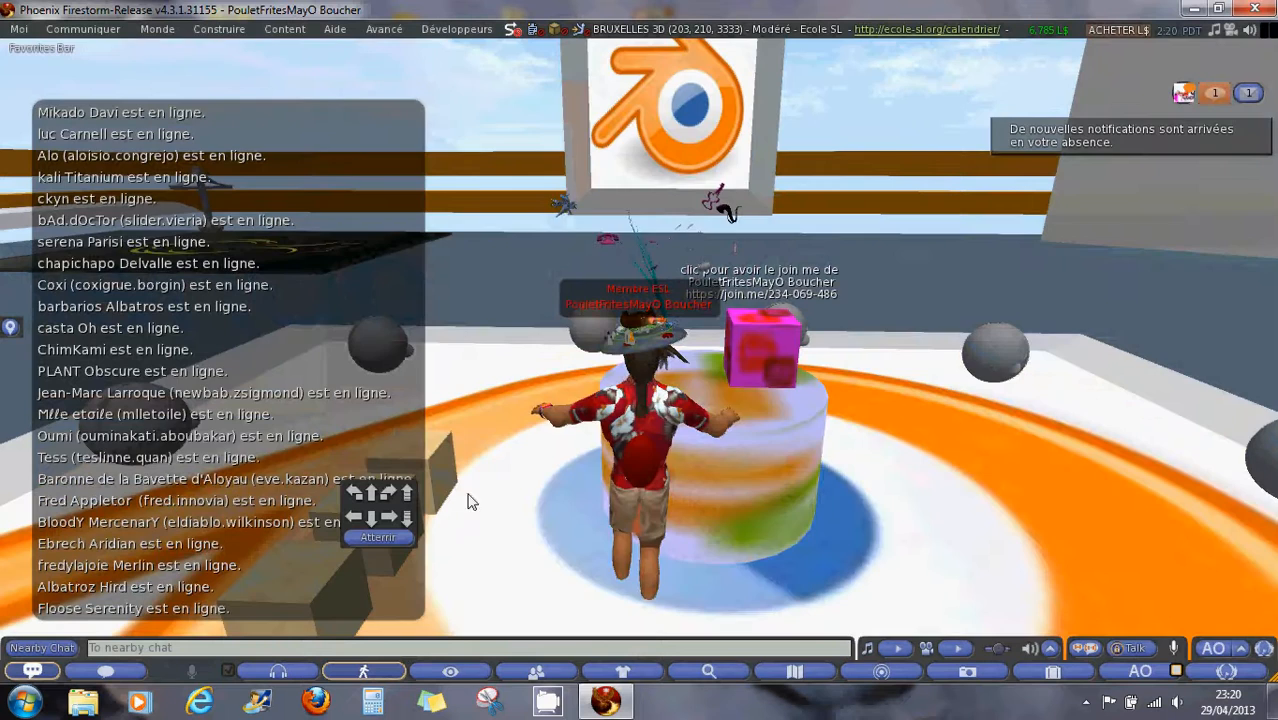
{"action": "key", "text": "Left"}
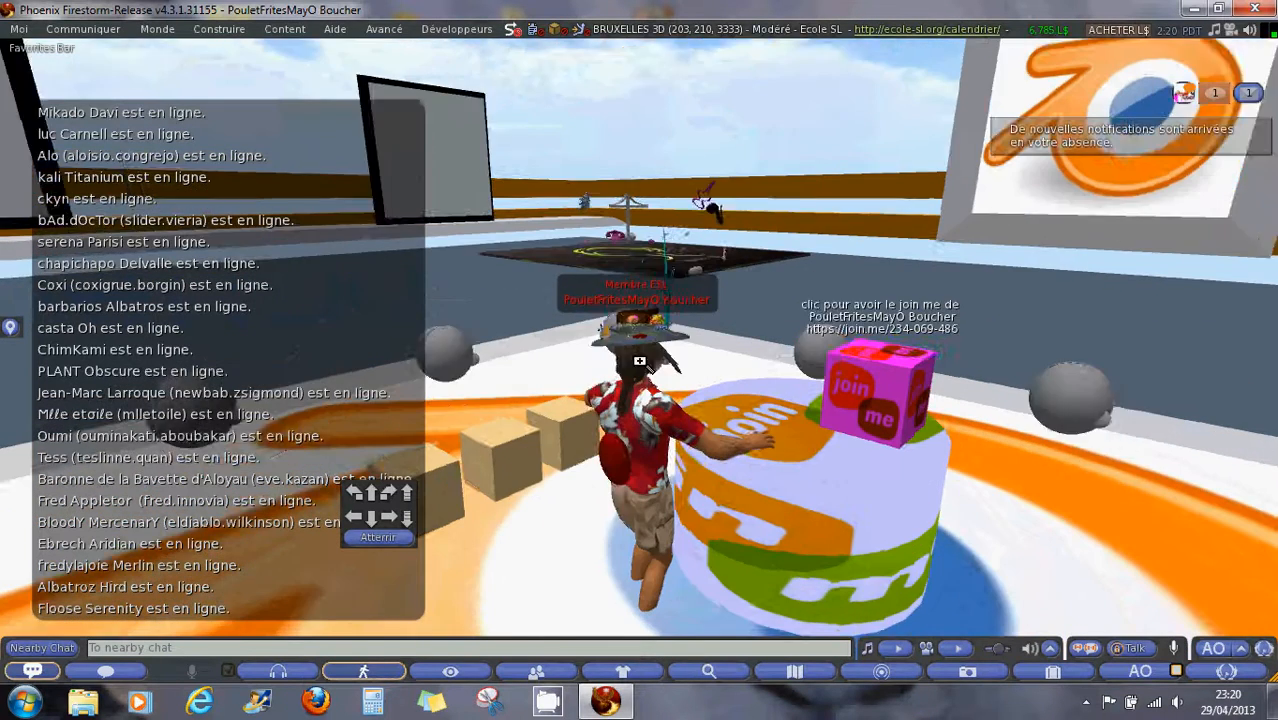
{"action": "key", "text": "Page_Up"}
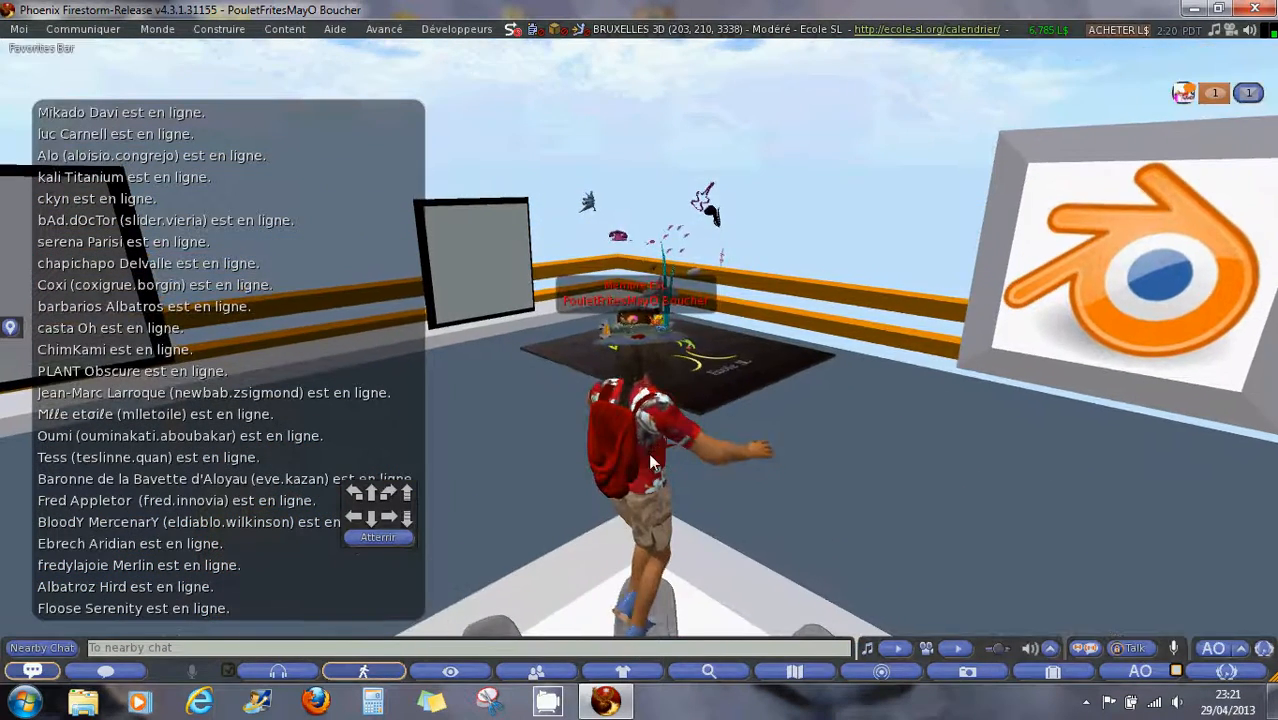
{"action": "right_click", "coordinate": [652, 422]}
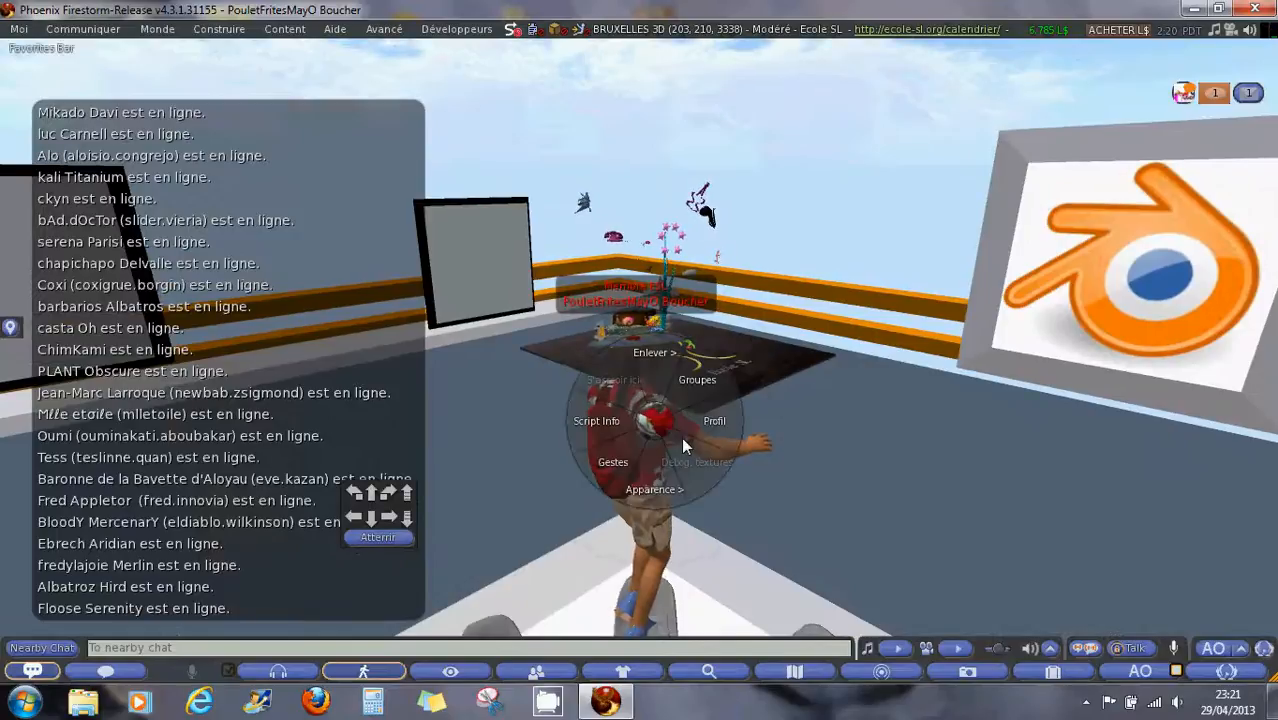
- Upload alpha_mask_bas-sl.png from the test folder as an image for L$10, keeping its proposed name
{"action": "left_click", "coordinate": [19, 29]}
{"action": "mouse_move", "coordinate": [69, 306]}
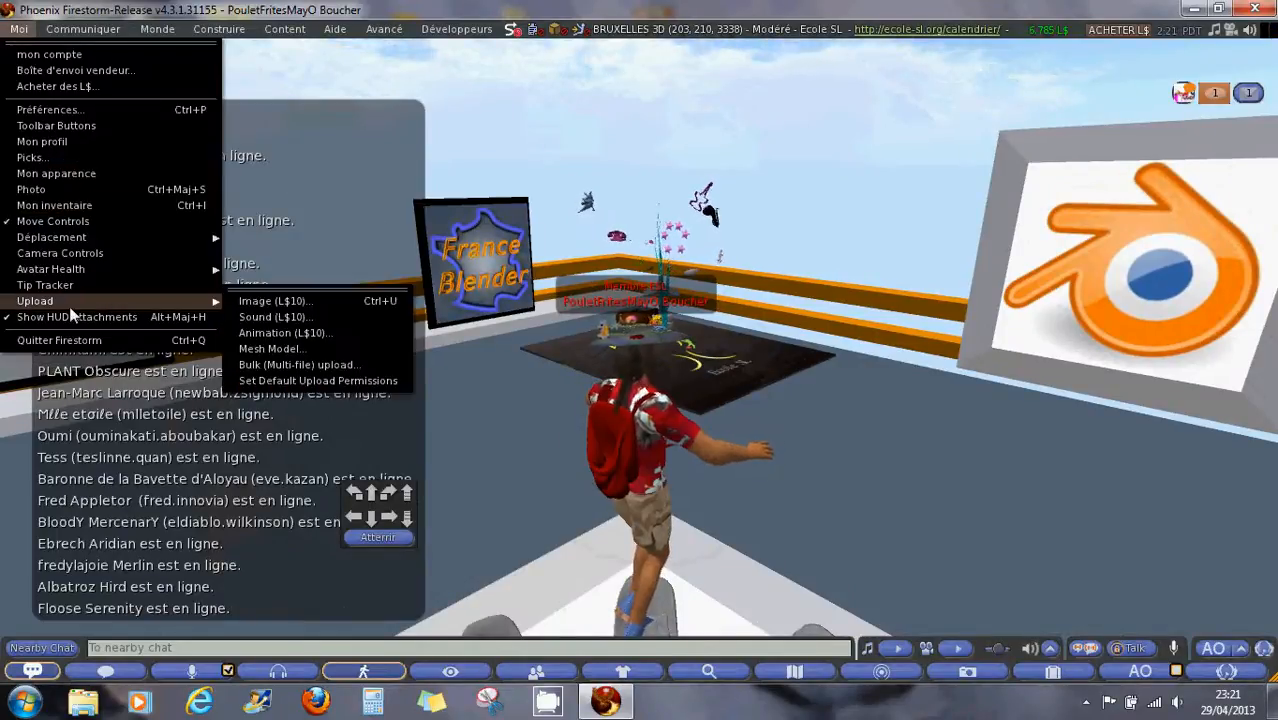
{"action": "left_click", "coordinate": [272, 300]}
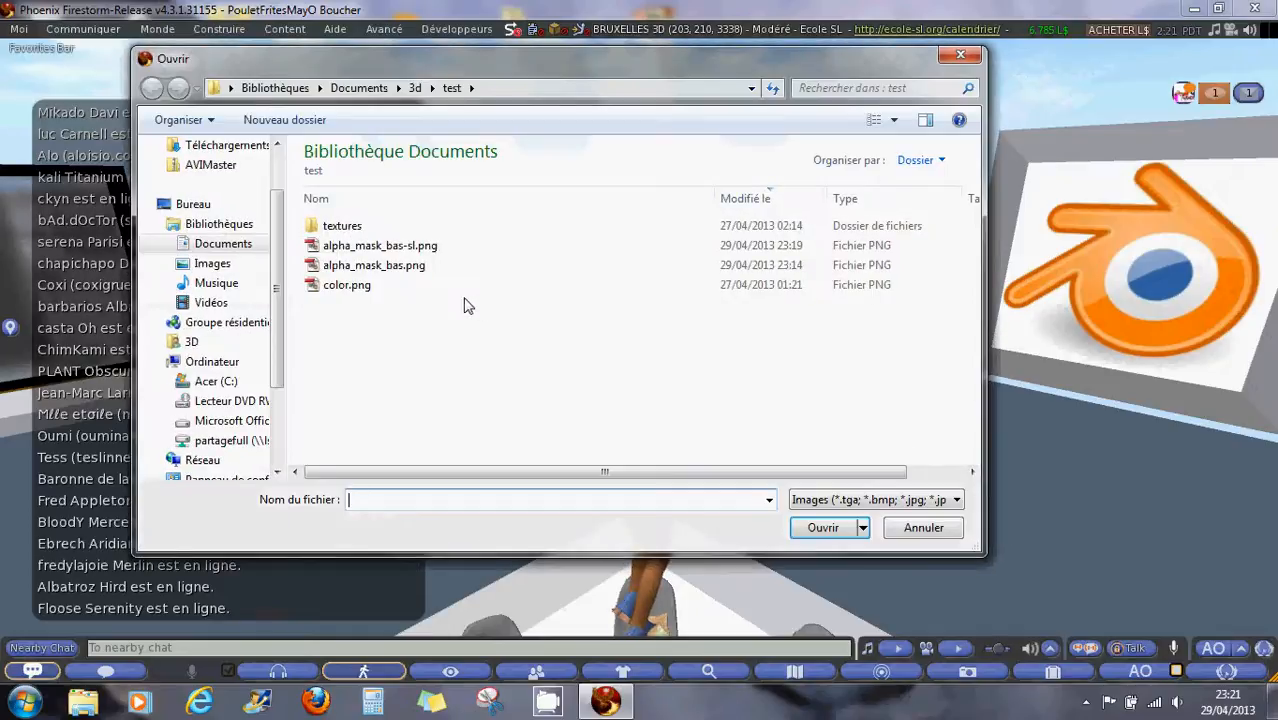
{"action": "left_click", "coordinate": [396, 255]}
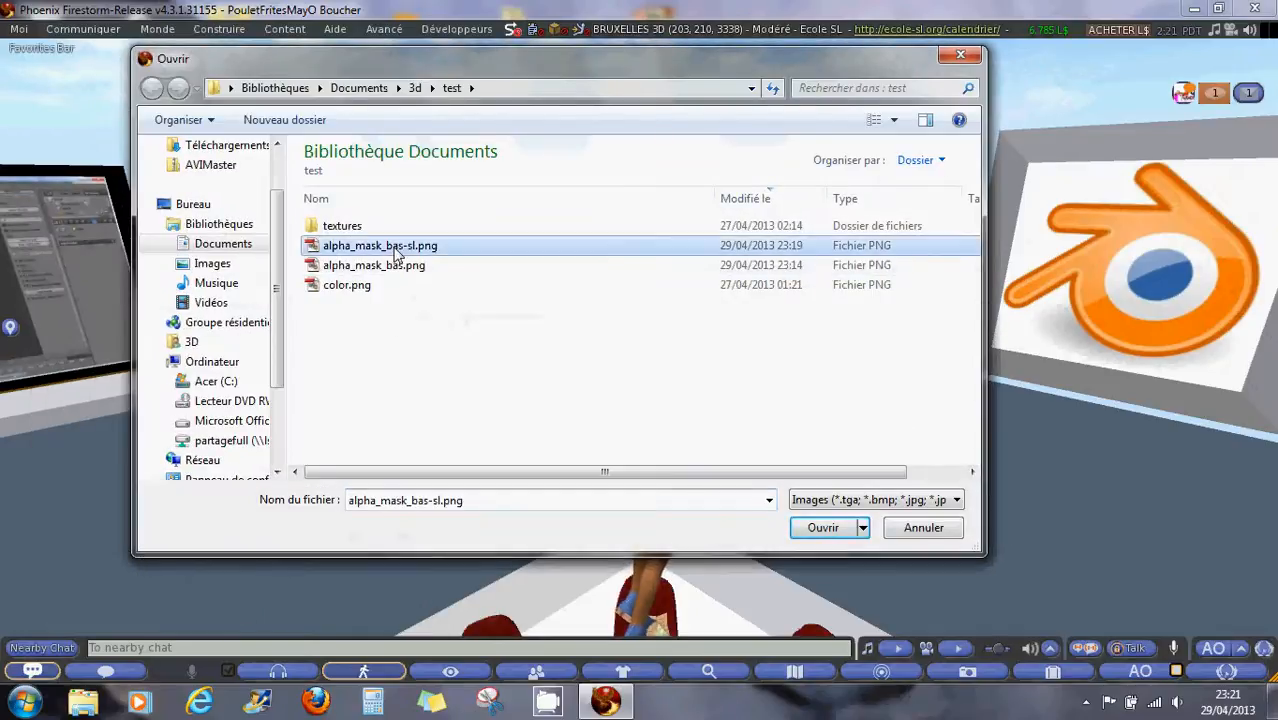
{"action": "left_click", "coordinate": [822, 528]}
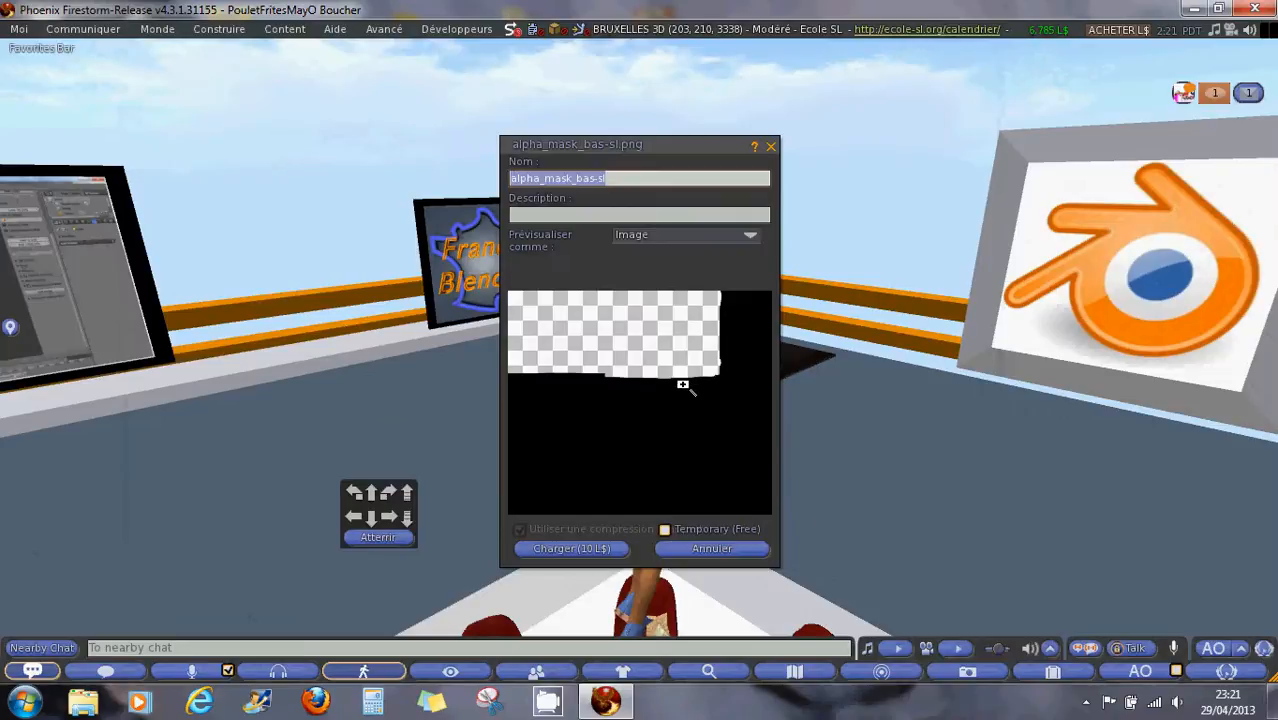
{"action": "left_click", "coordinate": [609, 549]}
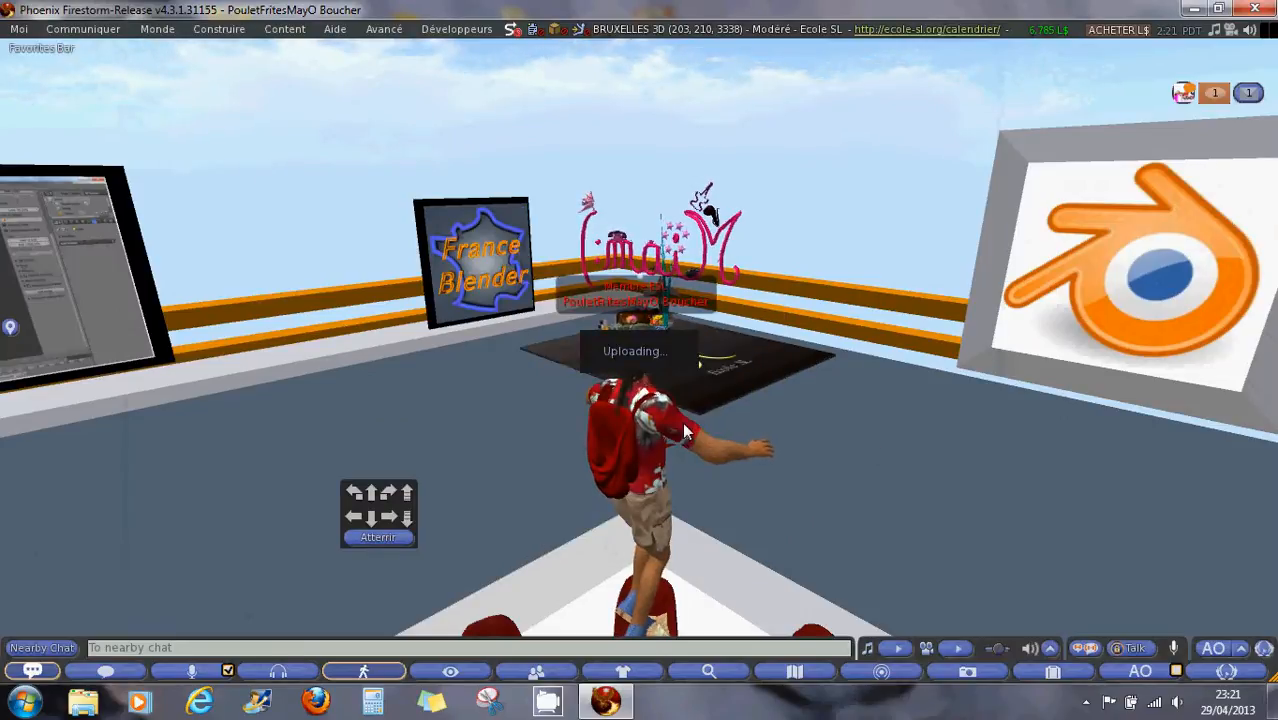
- Turn the avatar around and open its current outfit for editing
{"action": "left_click_drag", "start_coordinate": [643, 369], "coordinate": [633, 359]}
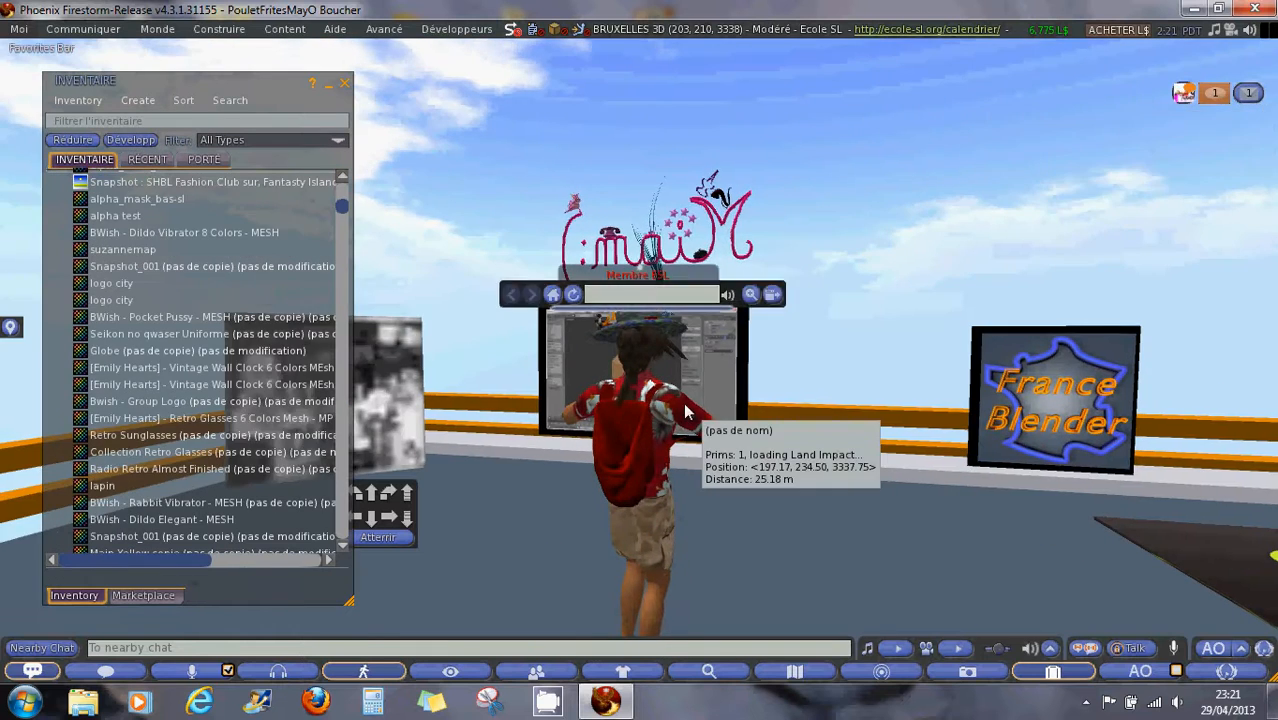
{"action": "left_click_drag", "start_coordinate": [655, 393], "coordinate": [640, 361]}
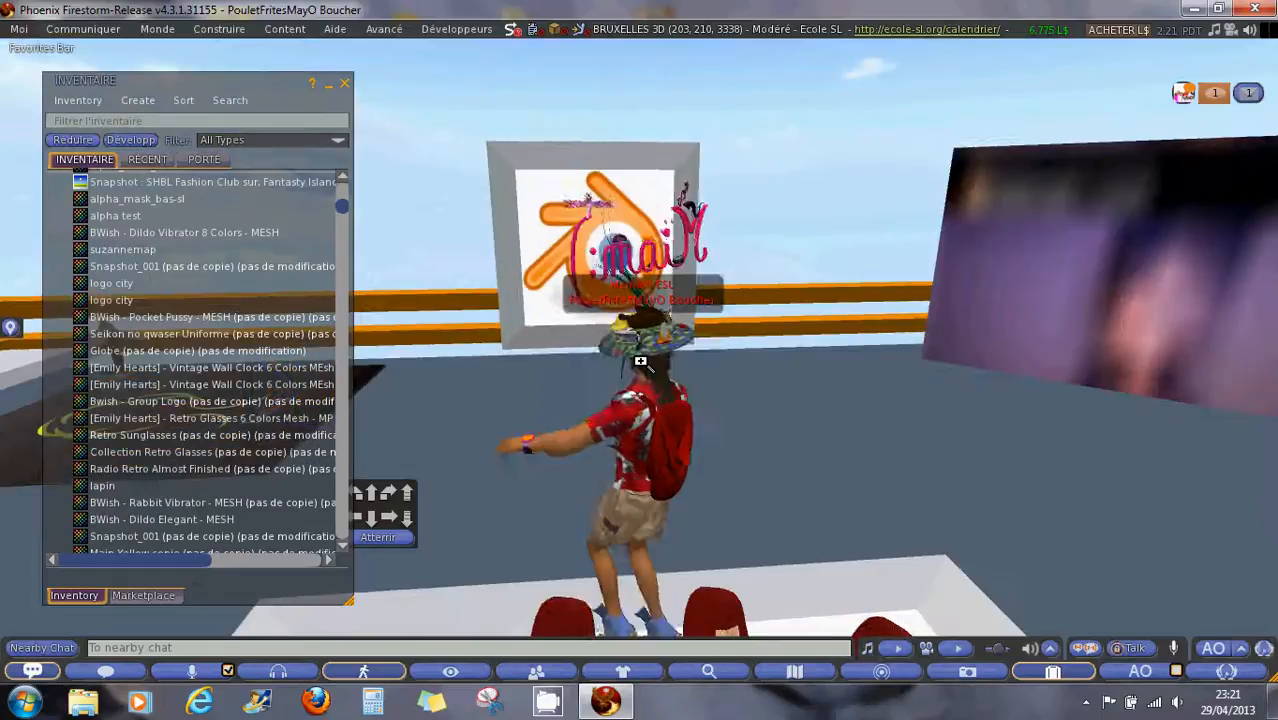
{"action": "right_click", "coordinate": [620, 414]}
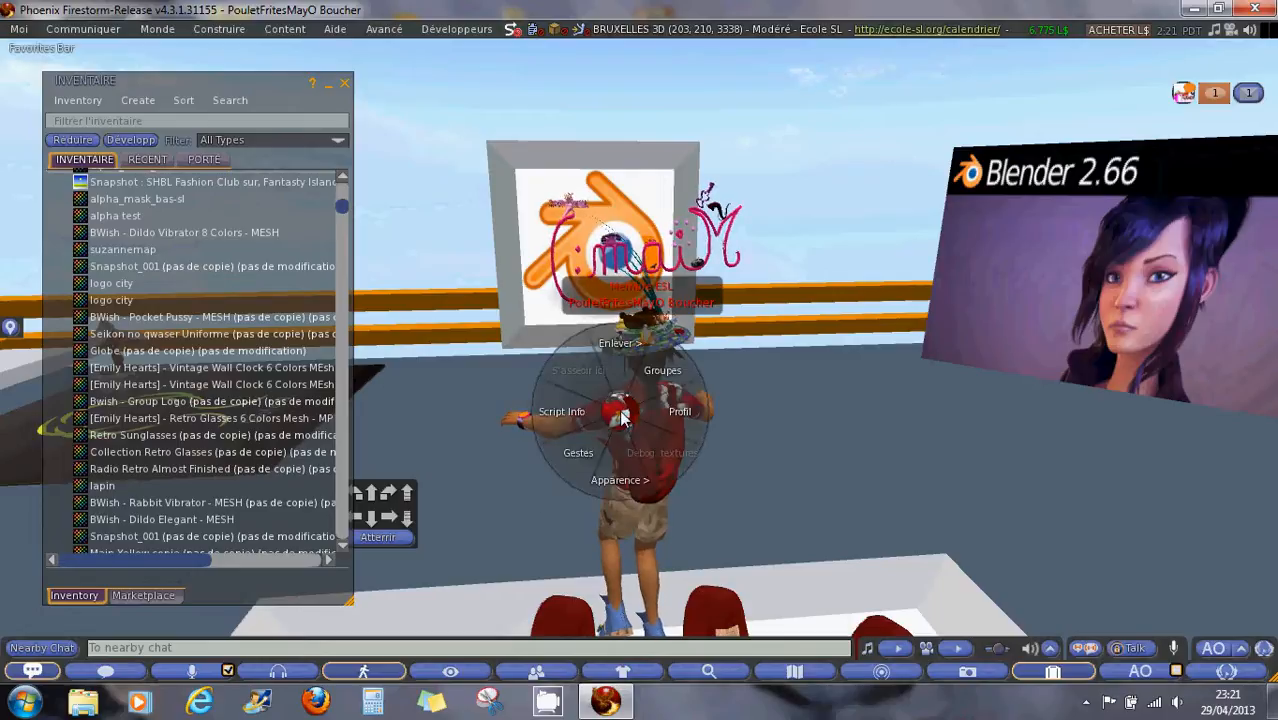
{"action": "left_click", "coordinate": [620, 479]}
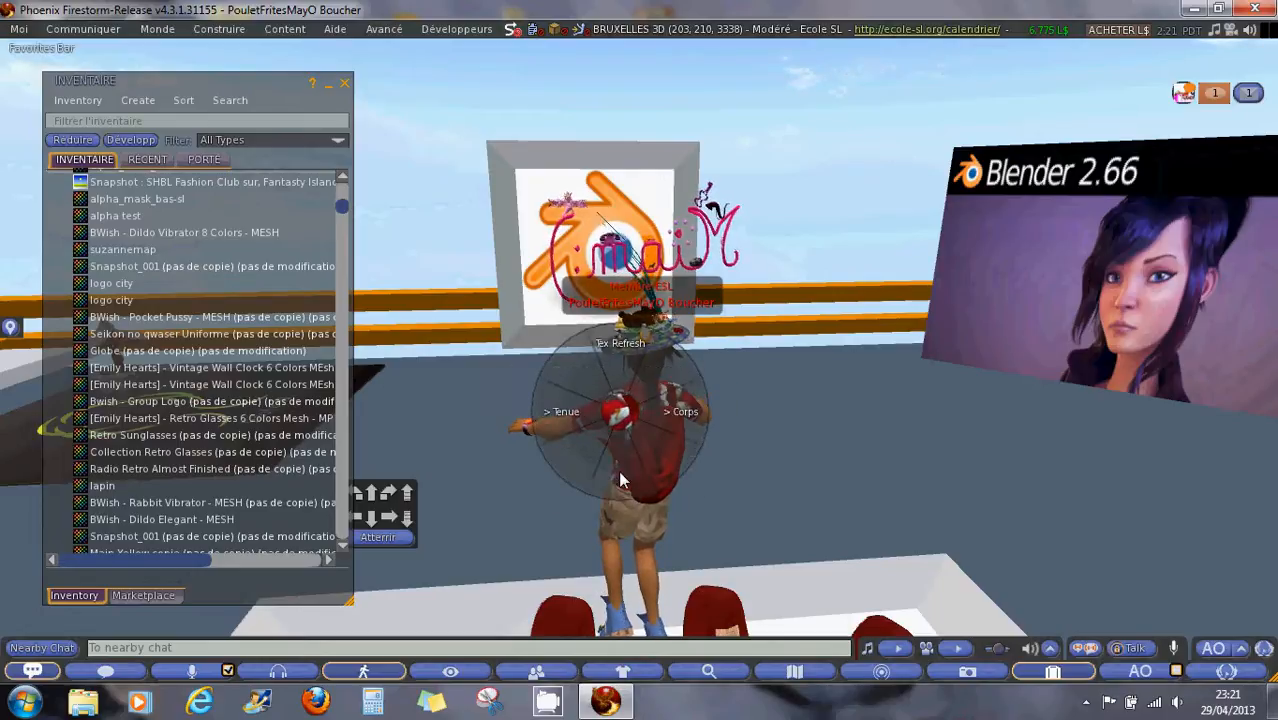
{"action": "left_click", "coordinate": [571, 412]}
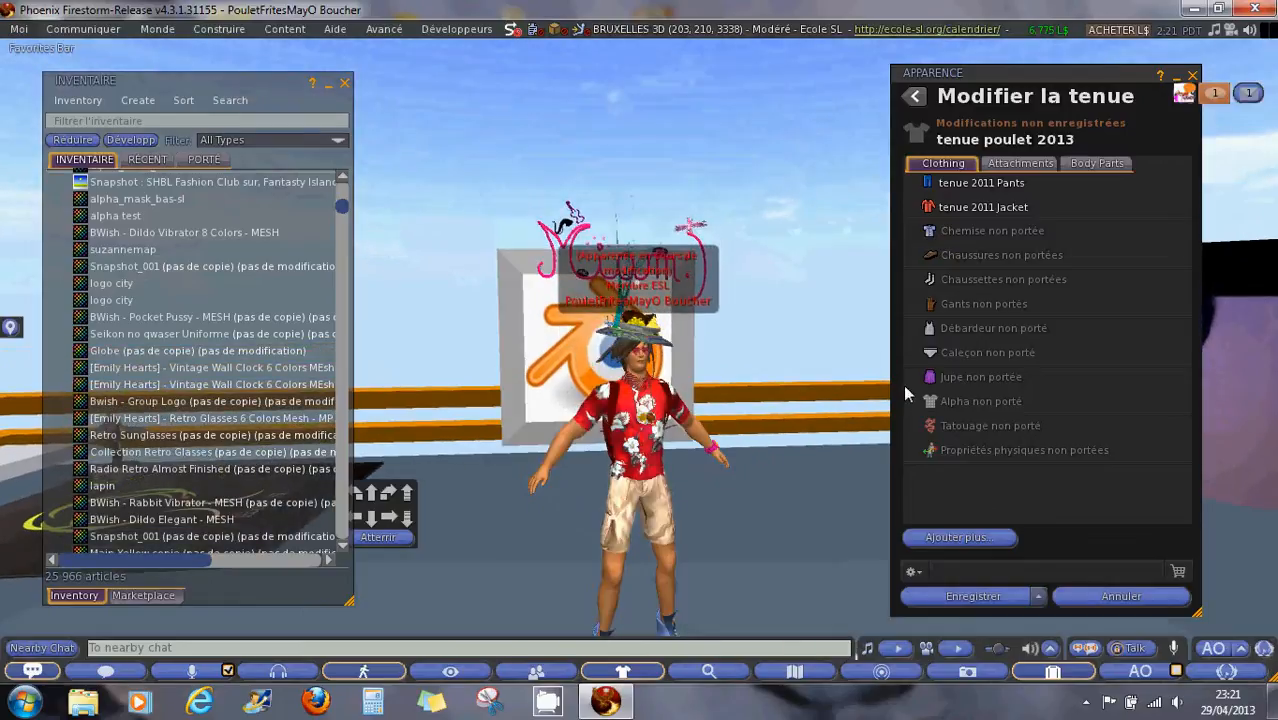
- Create a new alpha clothing item (Nouvel alpha) for the outfit being edited
{"action": "left_click", "coordinate": [914, 574]}
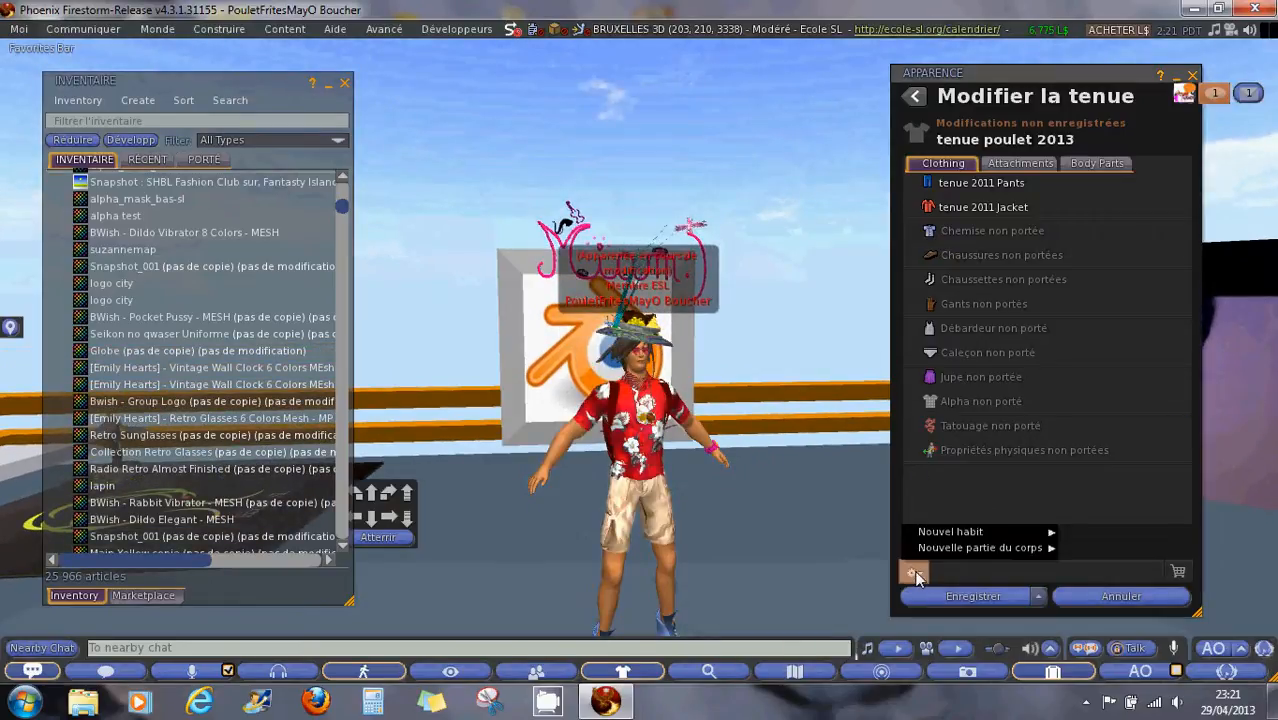
{"action": "mouse_move", "coordinate": [948, 549]}
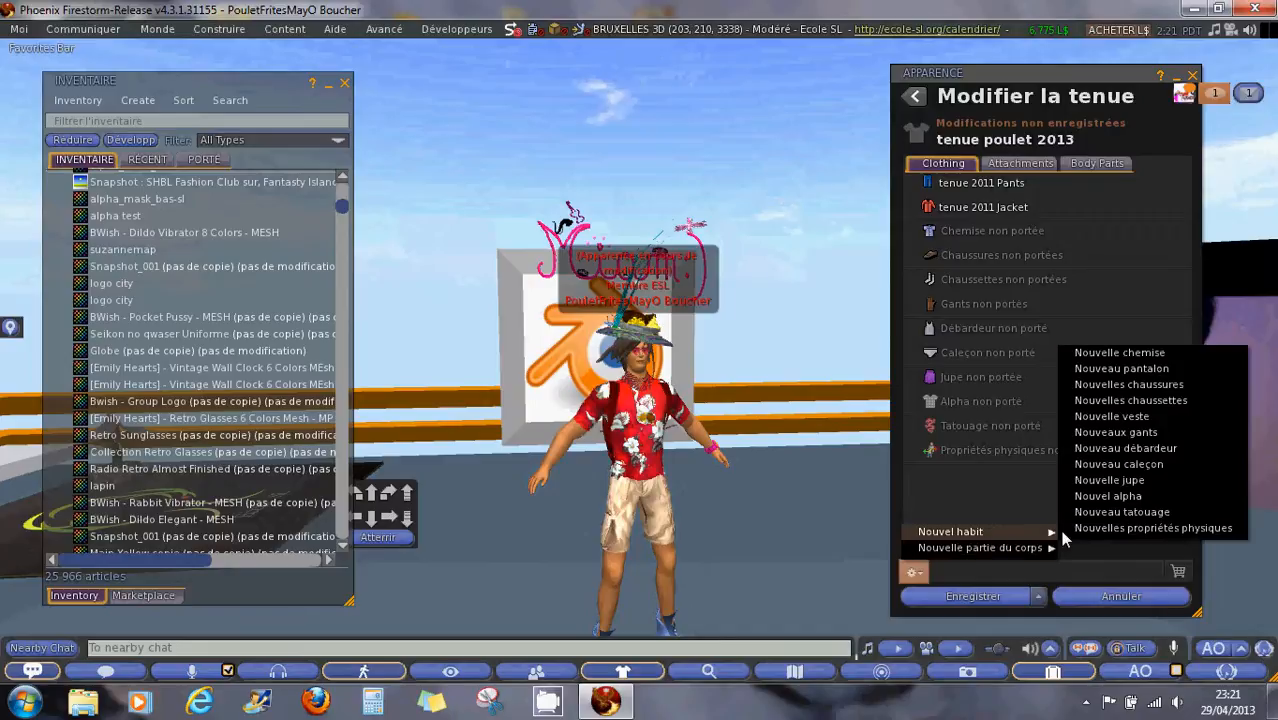
{"action": "left_click", "coordinate": [1145, 495]}
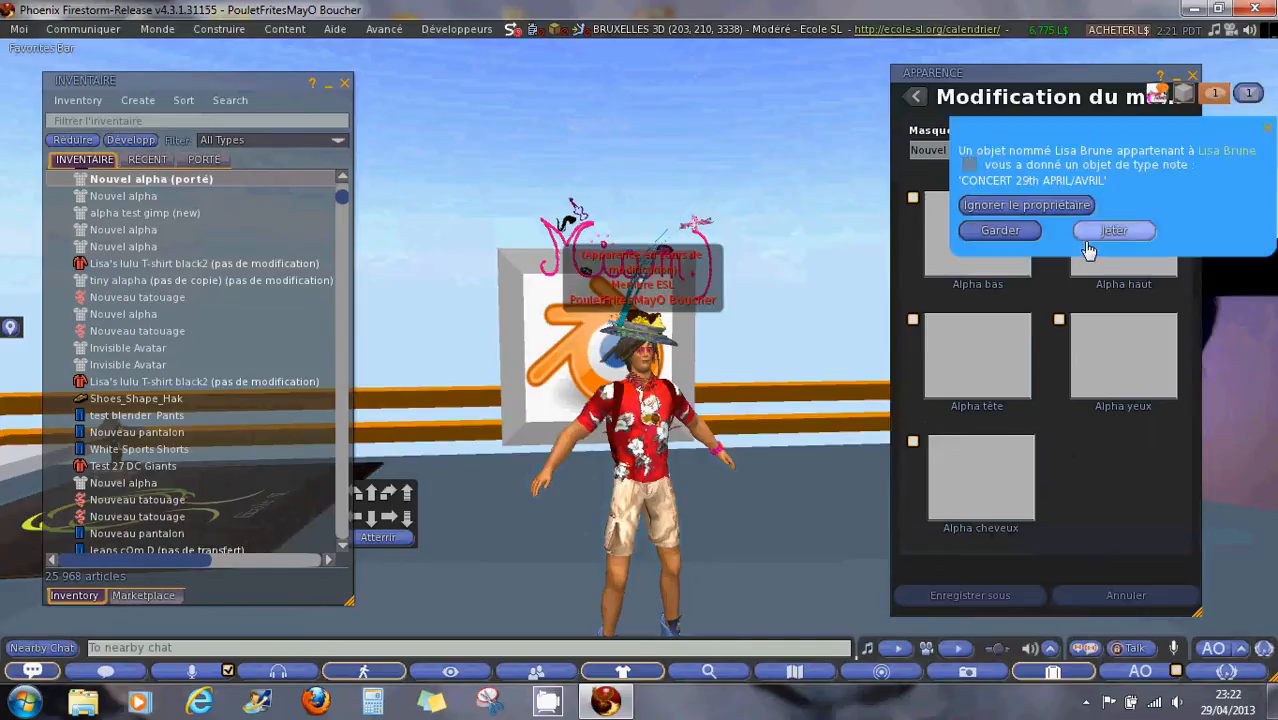
- Keep the offered notecard 'CONCERT 29th APRIL/AVRIL' and close it
{"action": "left_click", "coordinate": [1010, 230]}
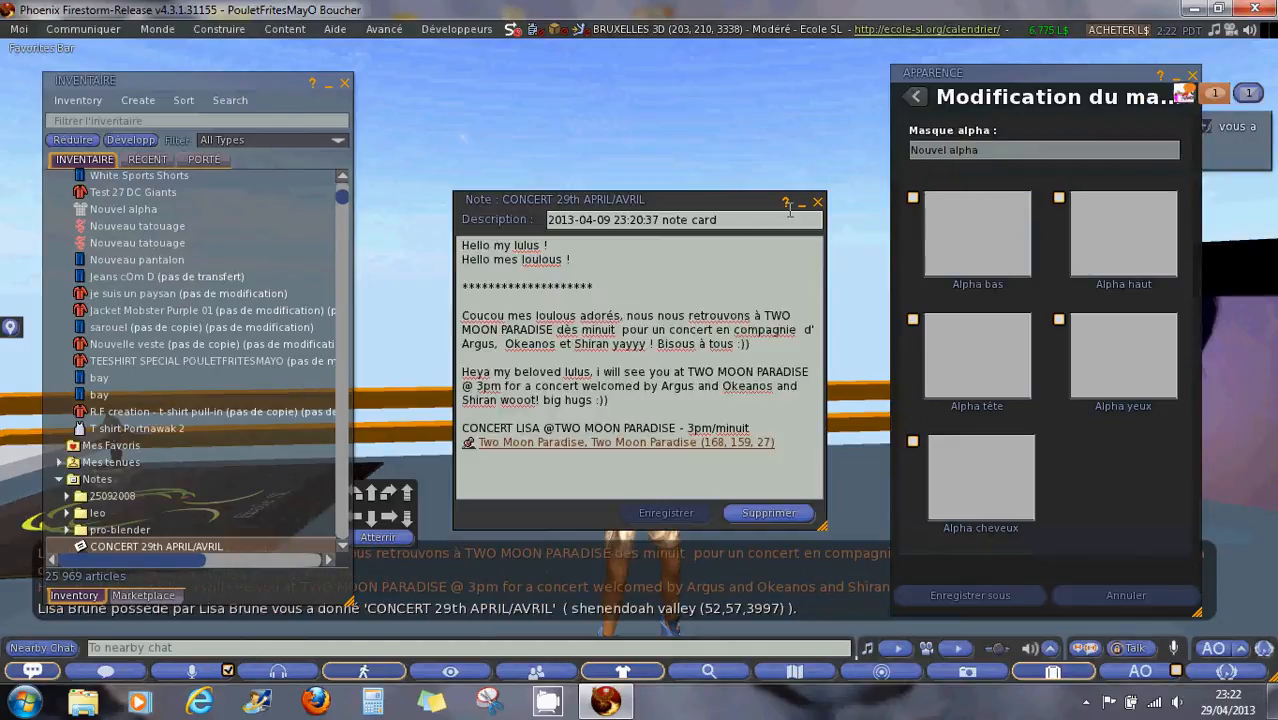
{"action": "left_click", "coordinate": [817, 204]}
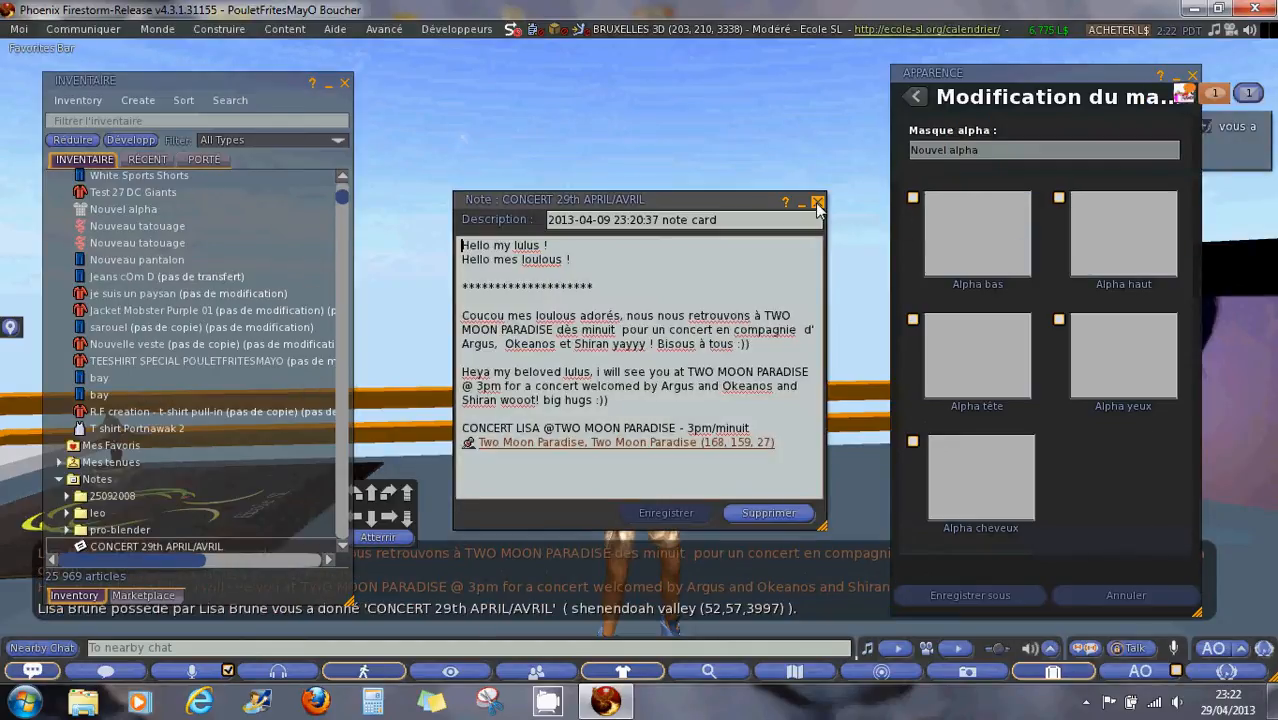
{"action": "left_click", "coordinate": [817, 204]}
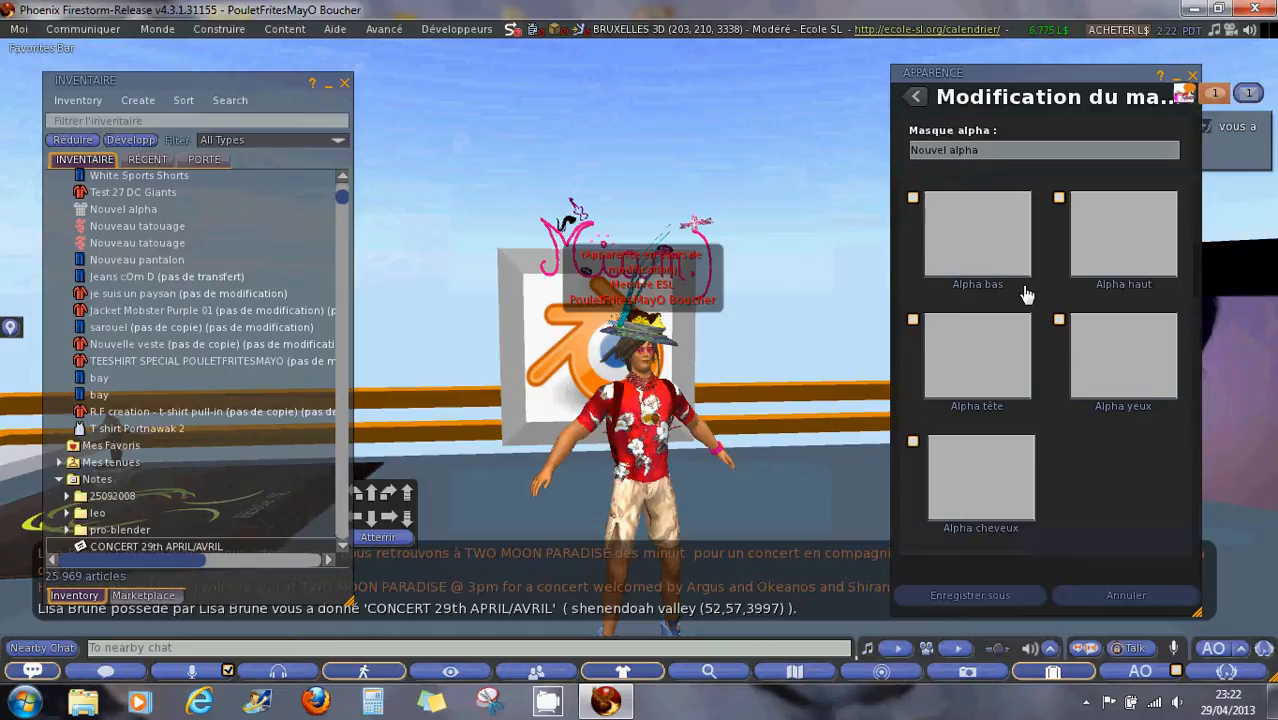
- Assign the recently uploaded alpha_mask_bas-sl texture from the inventory to the Alpha bas slot and check the avatar
{"action": "left_click", "coordinate": [976, 249]}
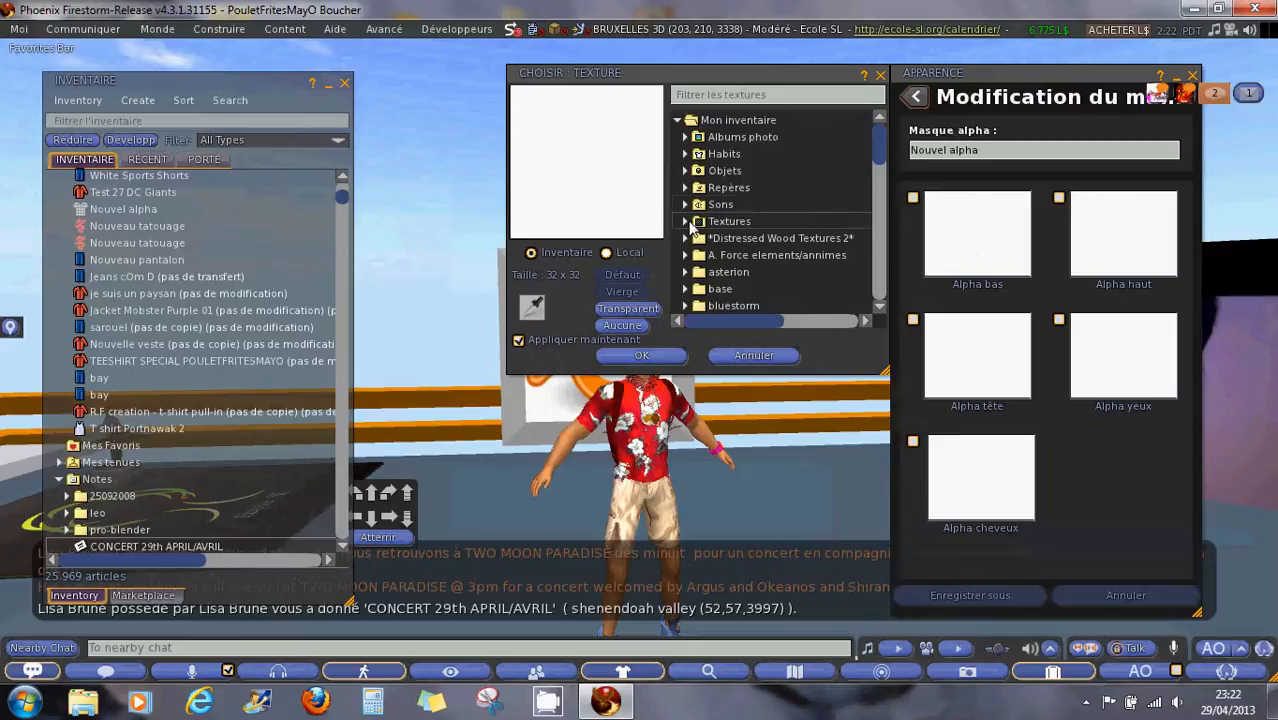
{"action": "left_click", "coordinate": [685, 222]}
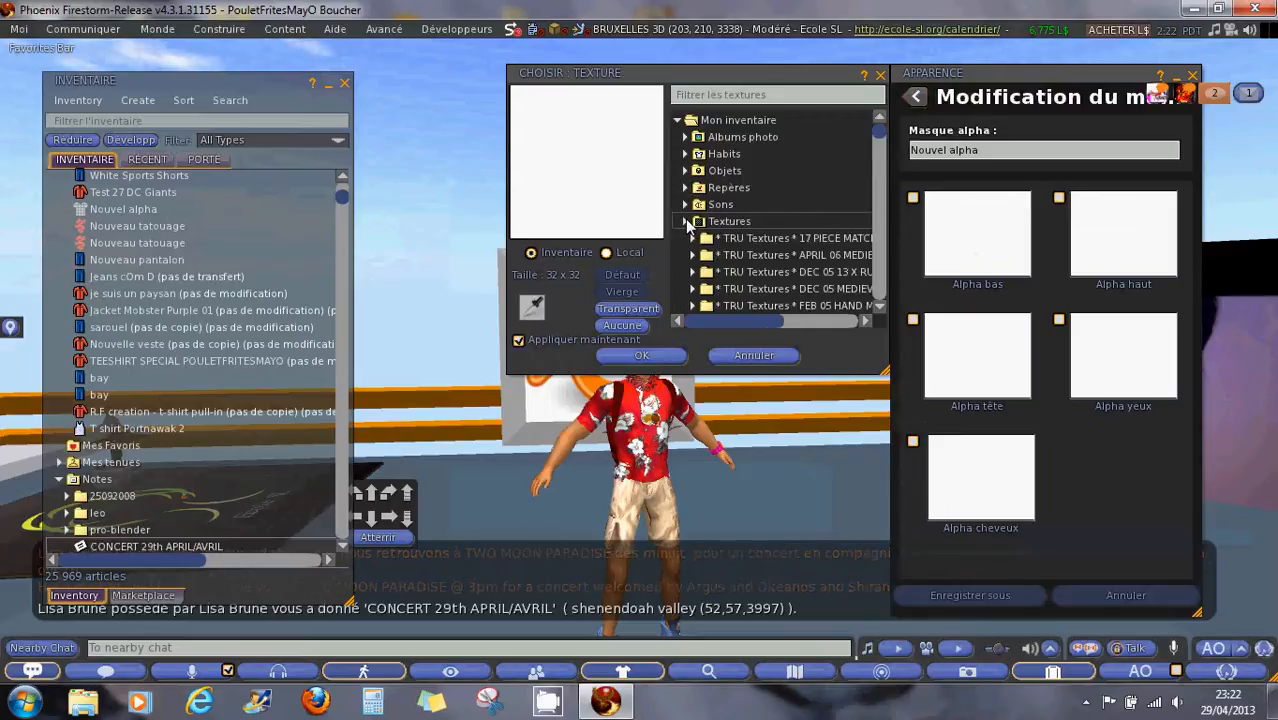
{"action": "left_click", "coordinate": [686, 222]}
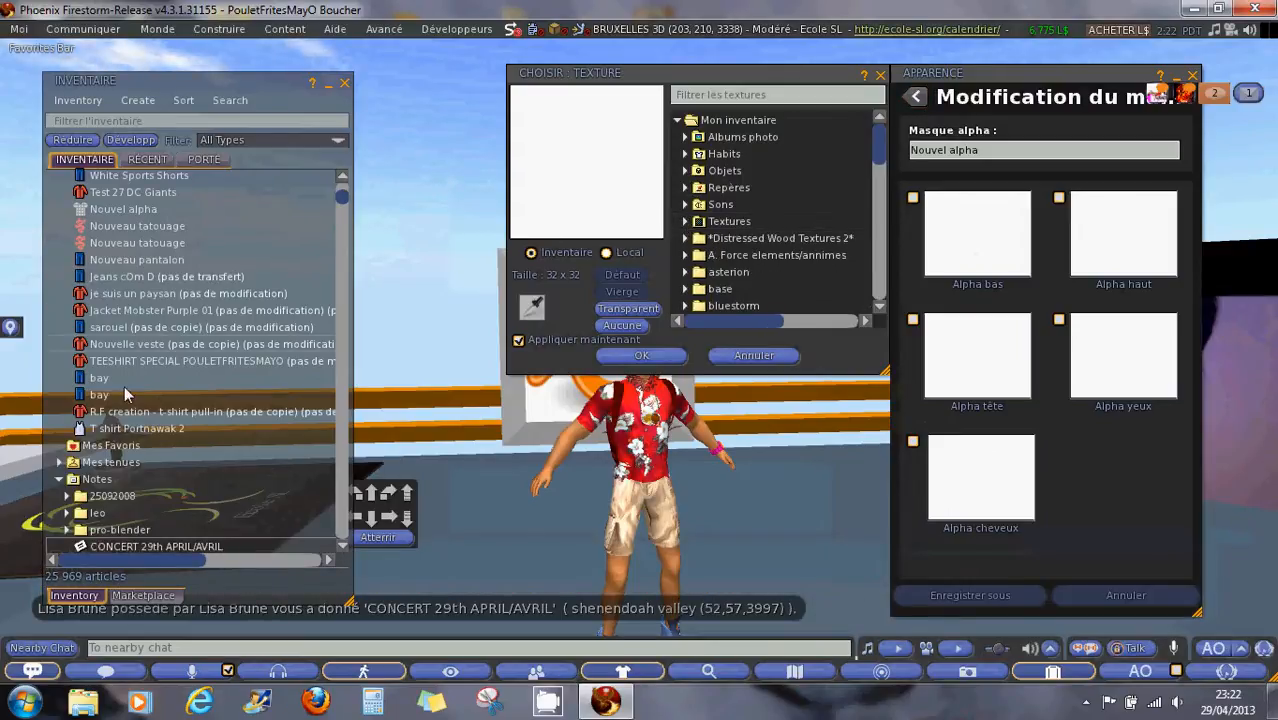
{"action": "left_click", "coordinate": [149, 165]}
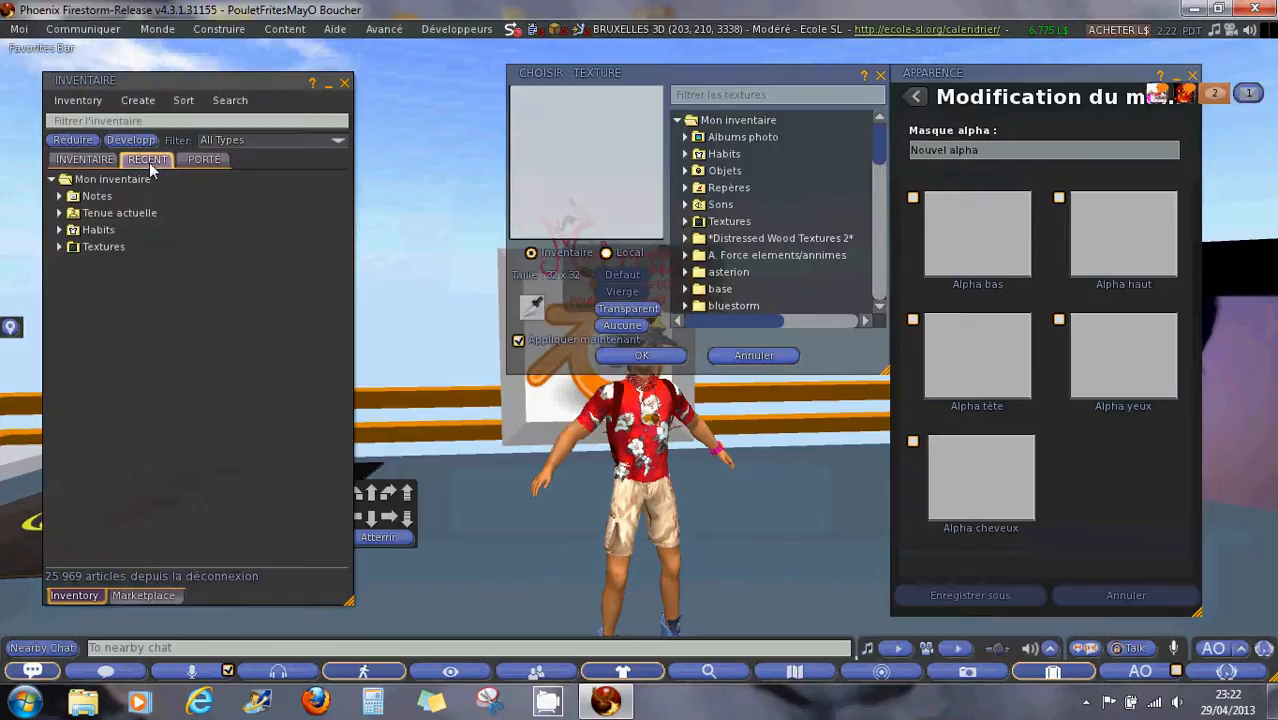
{"action": "left_click", "coordinate": [59, 246]}
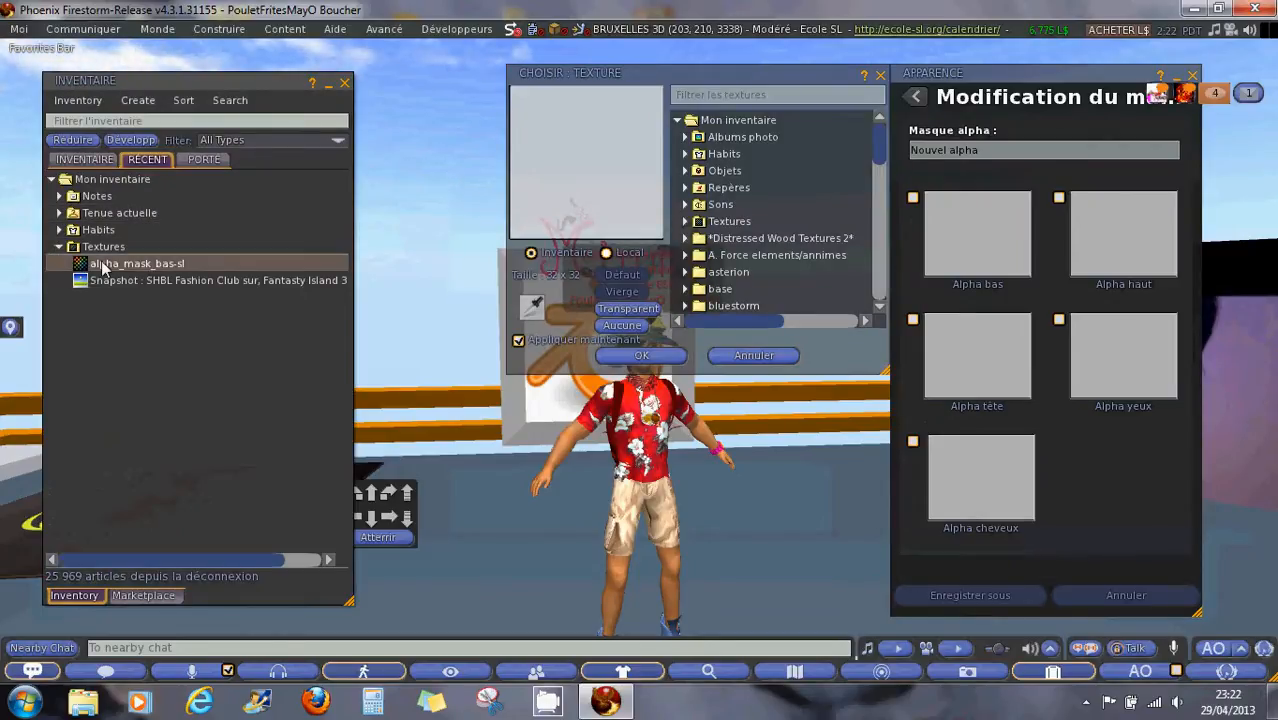
{"action": "left_click_drag", "start_coordinate": [102, 263], "coordinate": [599, 177]}
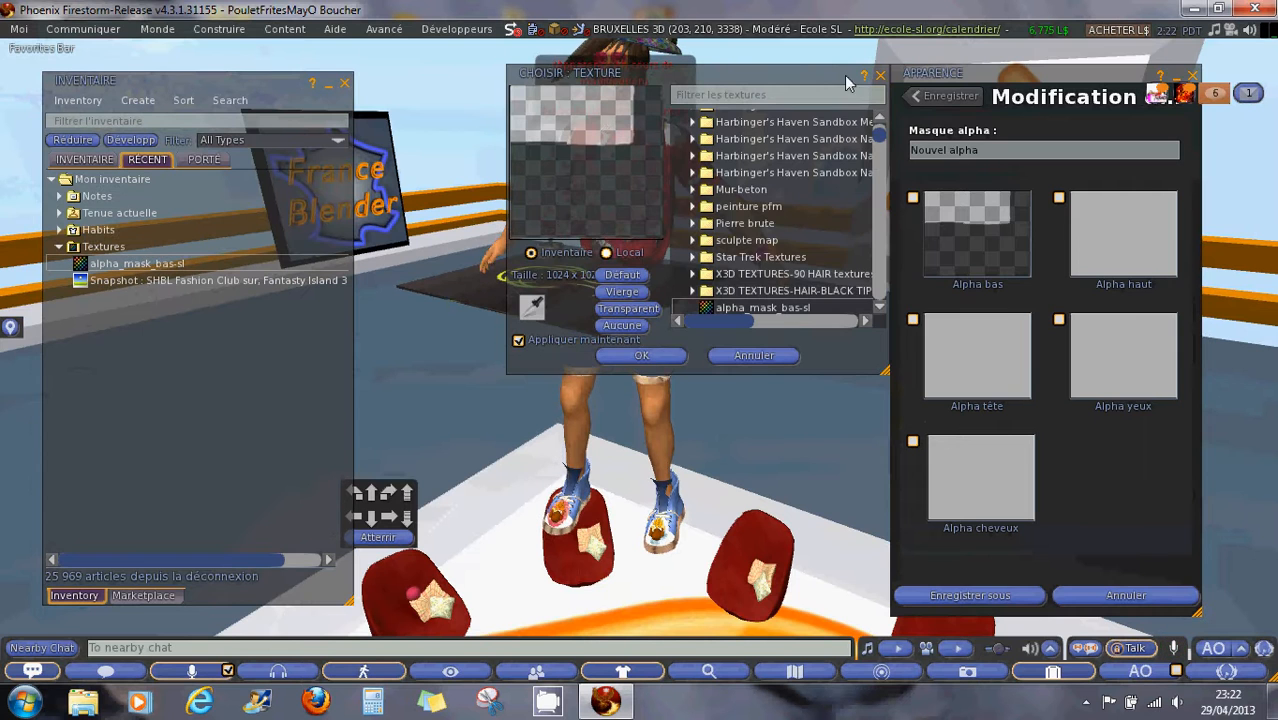
{"action": "left_click", "coordinate": [878, 77]}
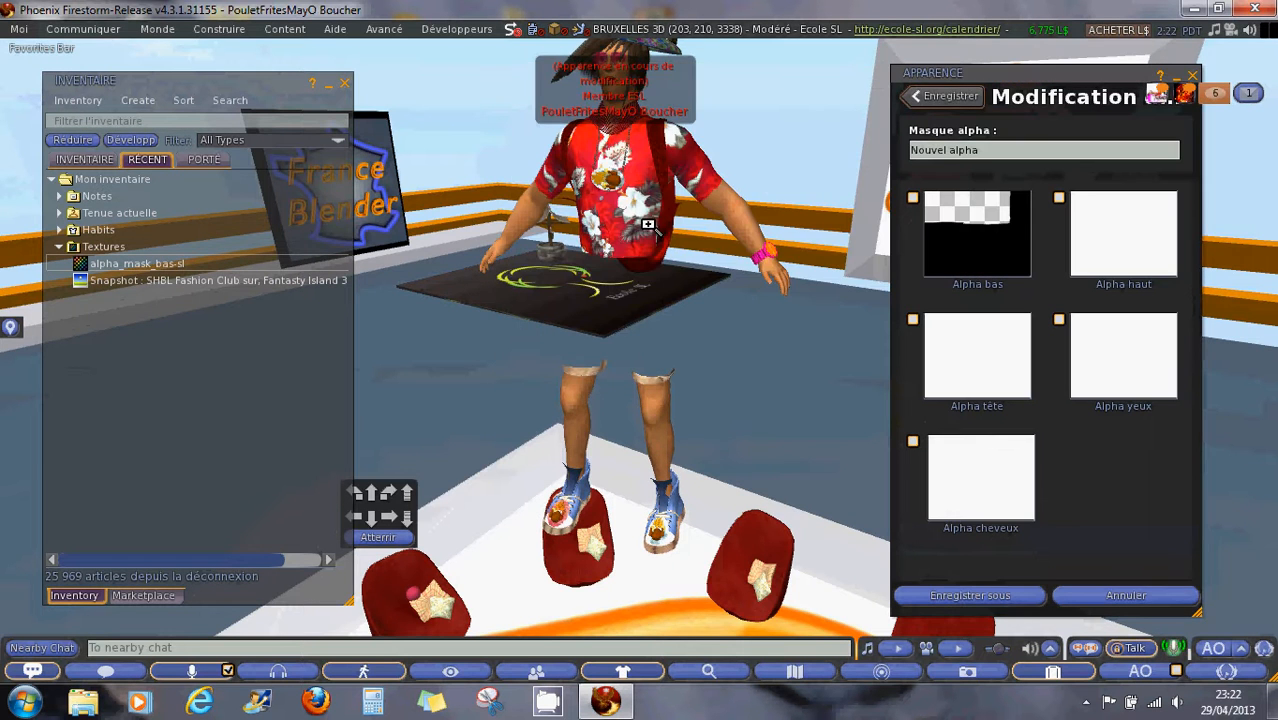
{"action": "left_click_drag", "start_coordinate": [648, 225], "coordinate": [600, 361], "text": "alt"}
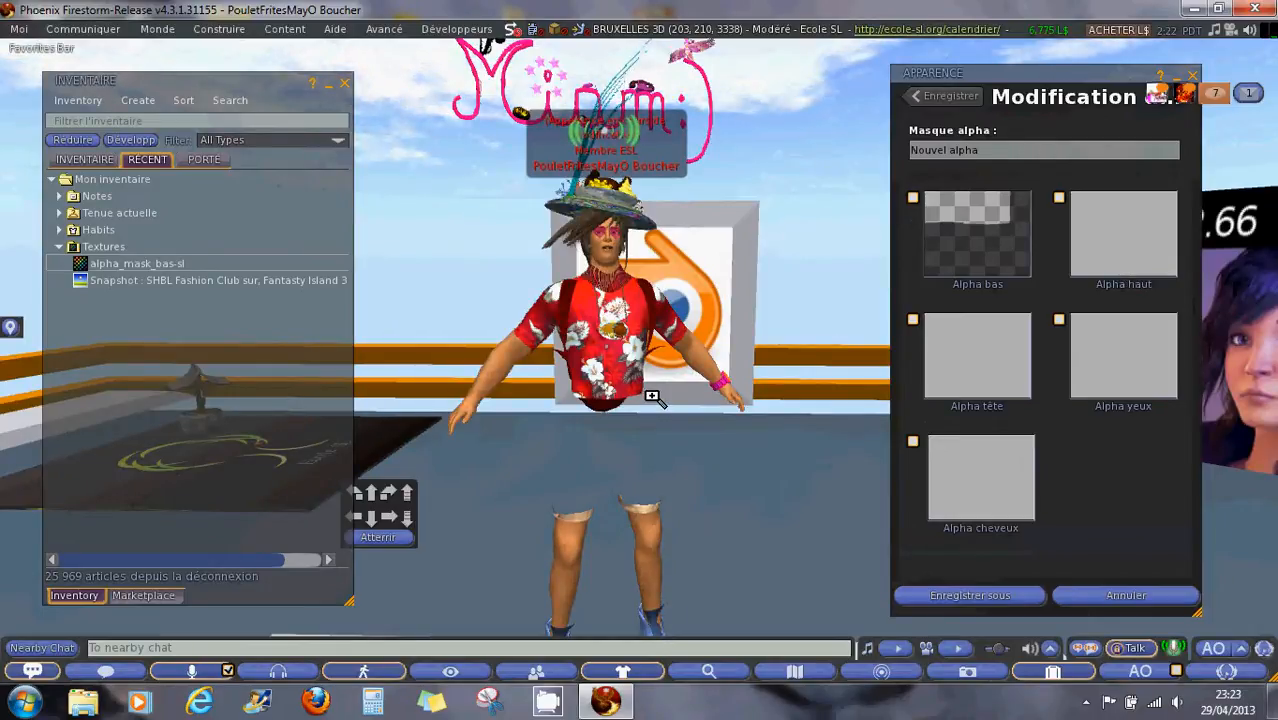
- Add alpha_mask_bas-sl.png from the test folder as a local texture and apply it to the Alpha bas slot
{"action": "left_click", "coordinate": [990, 266]}
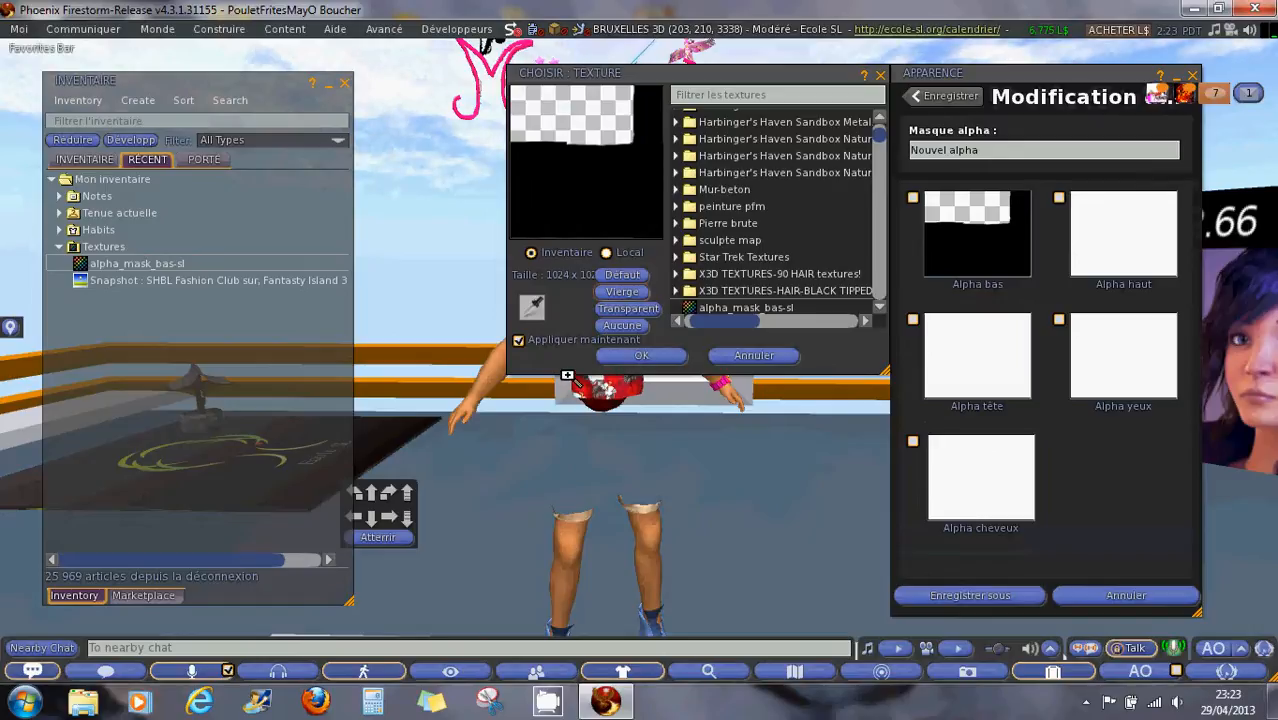
{"action": "left_click_drag", "start_coordinate": [566, 372], "coordinate": [556, 476]}
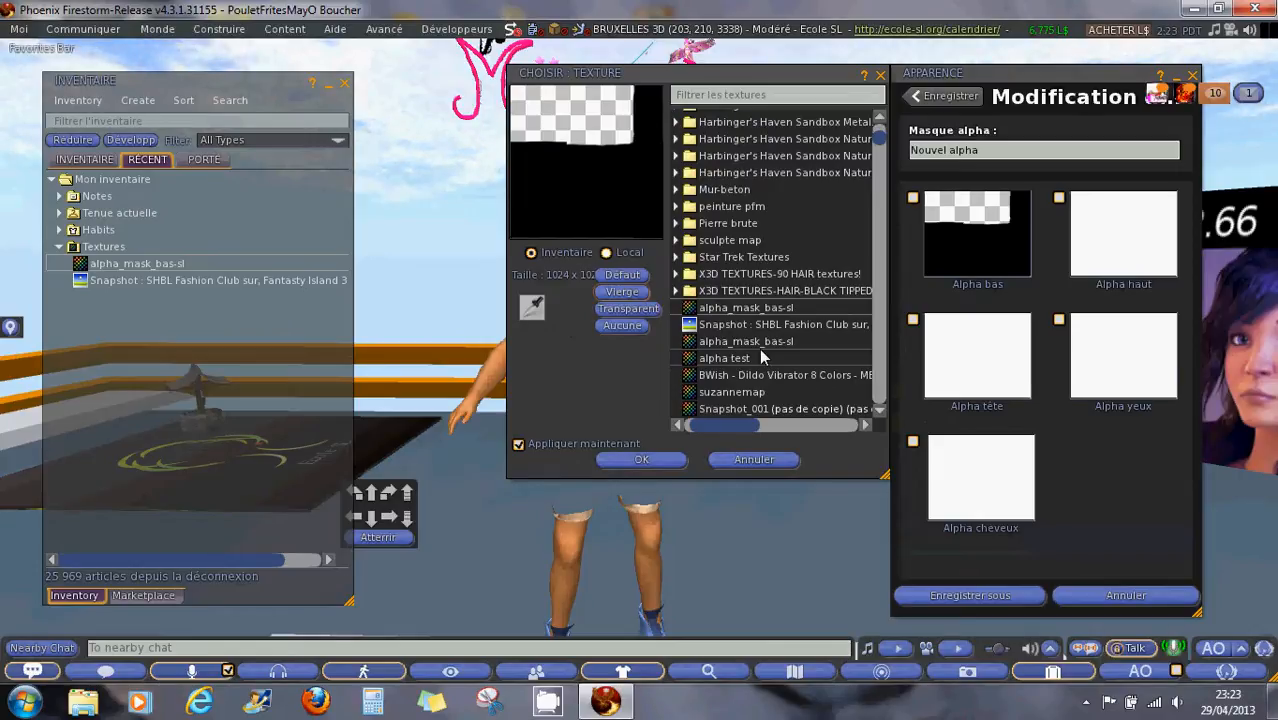
{"action": "left_click", "coordinate": [606, 252]}
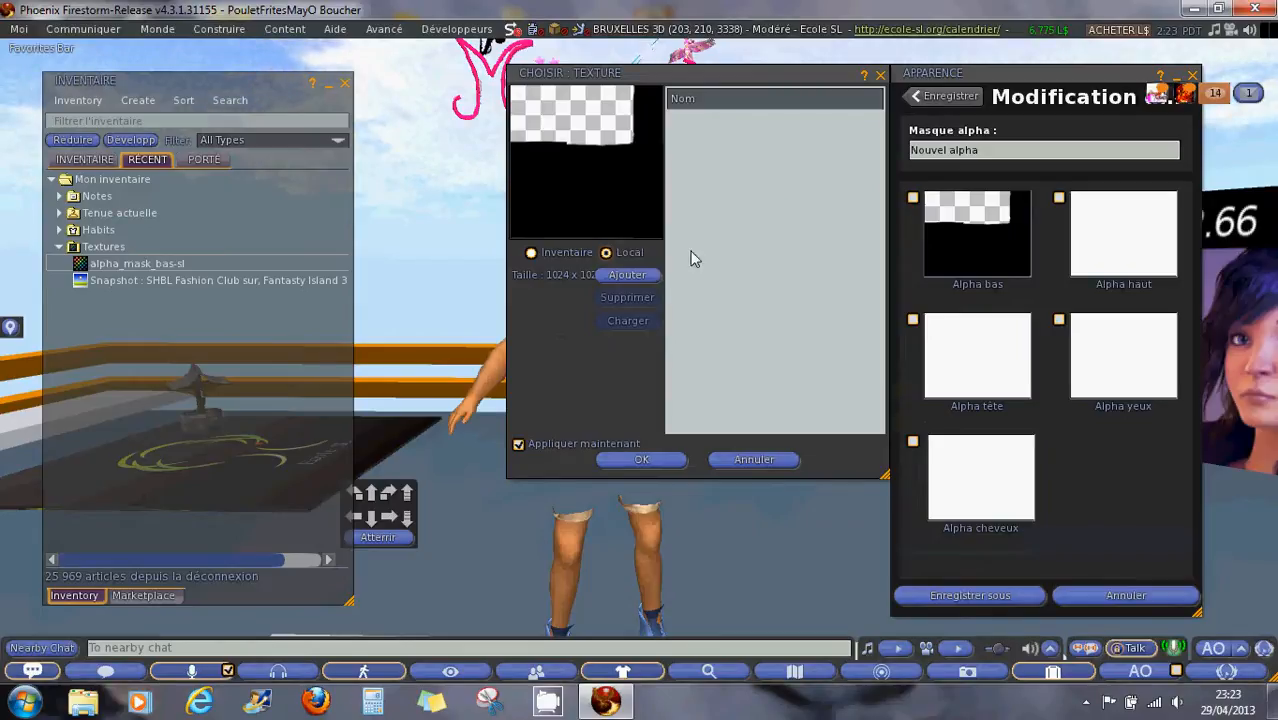
{"action": "left_click", "coordinate": [639, 277]}
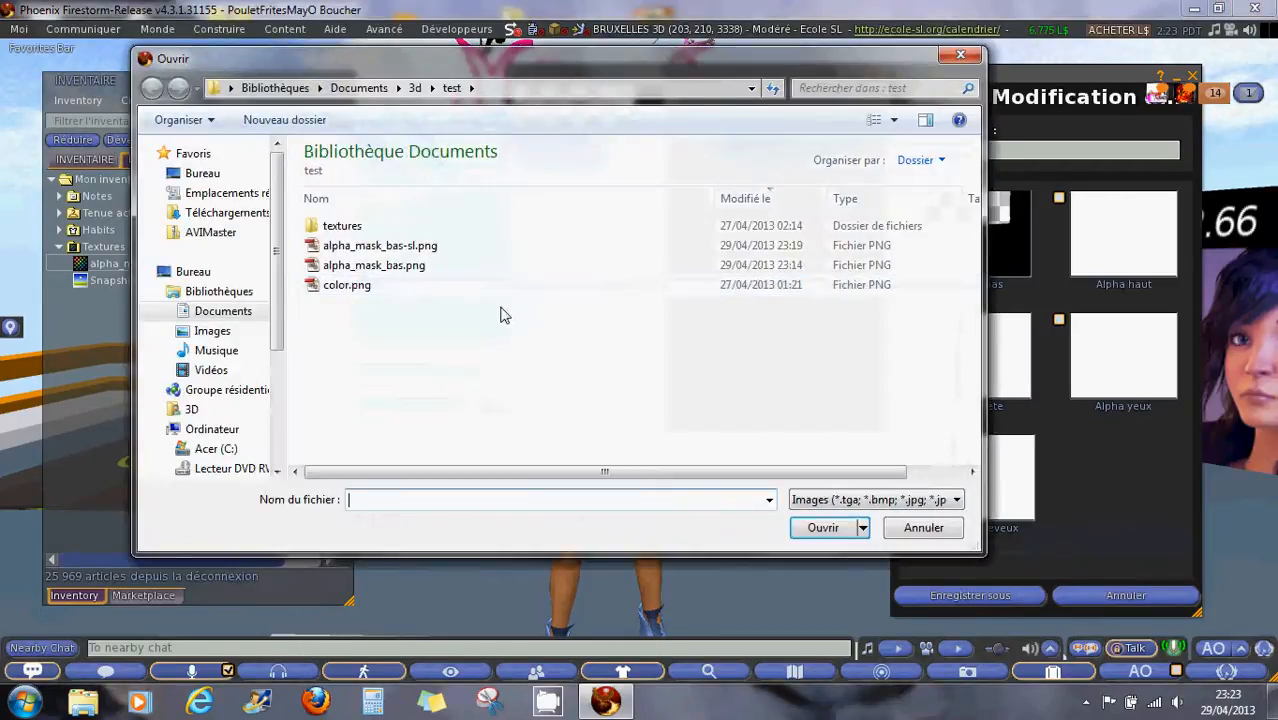
{"action": "left_click", "coordinate": [398, 248]}
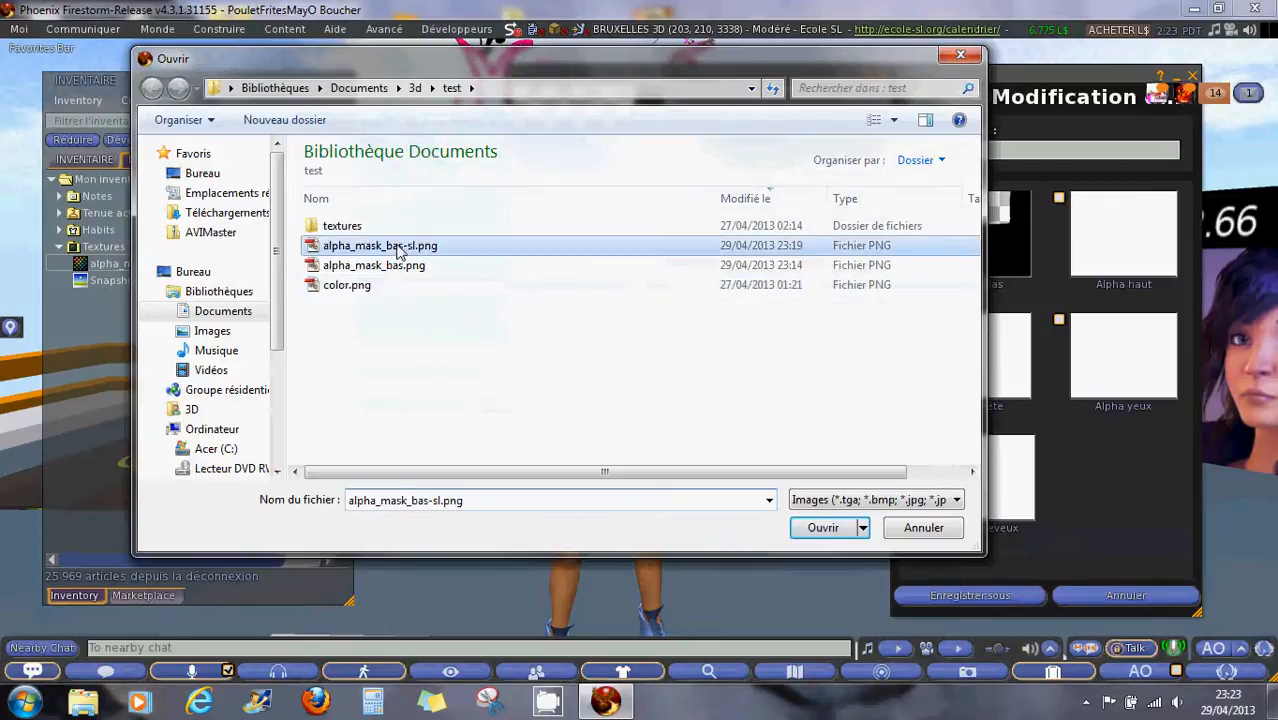
{"action": "double_click", "coordinate": [398, 248]}
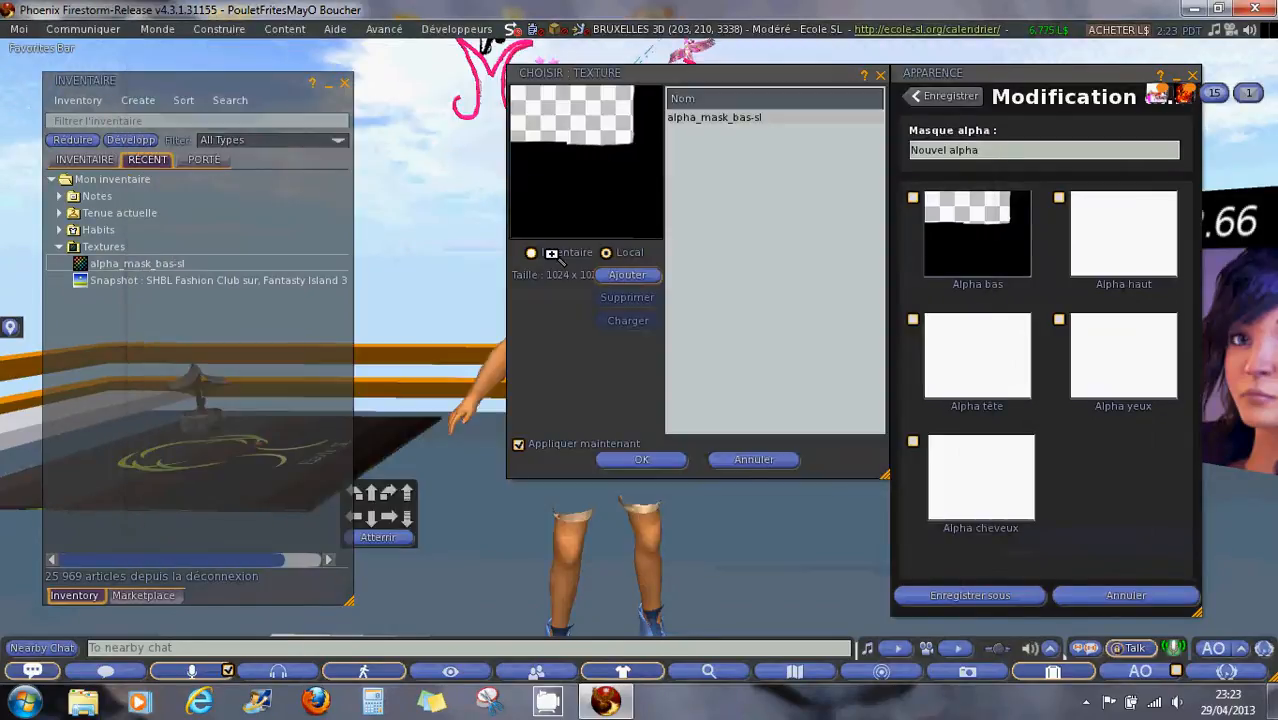
{"action": "left_click", "coordinate": [732, 118]}
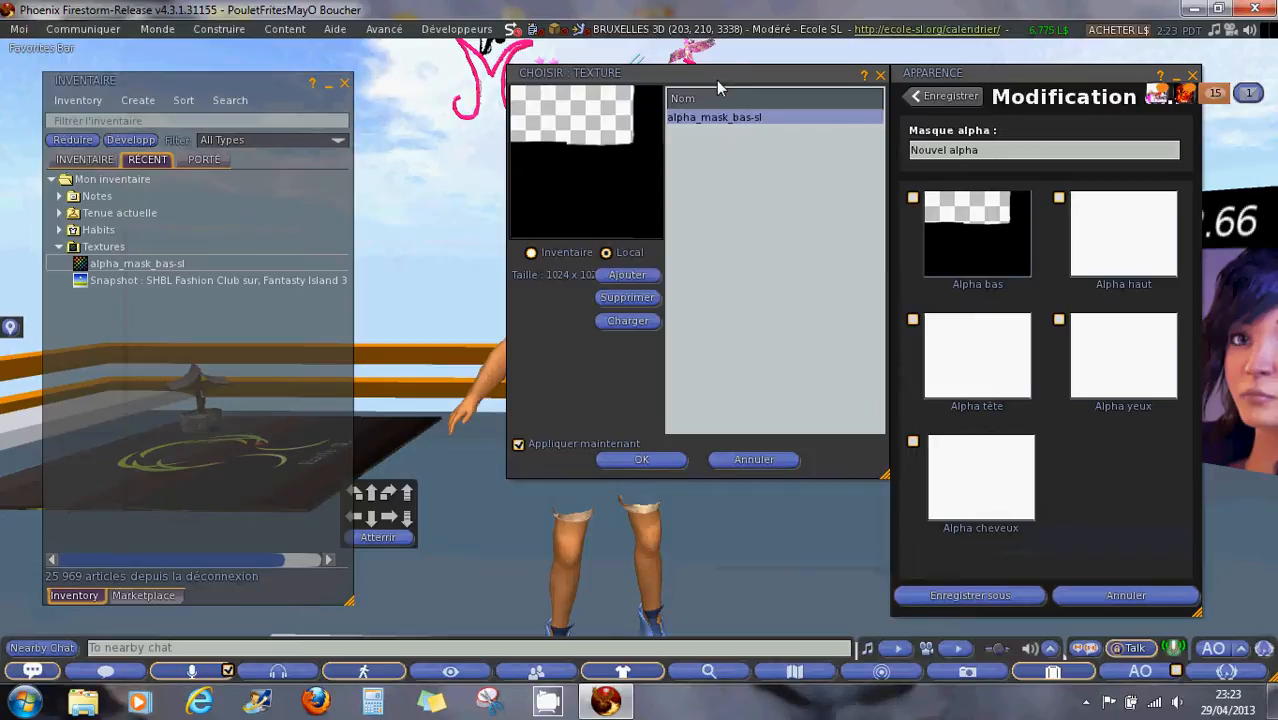
{"action": "left_click", "coordinate": [643, 459]}
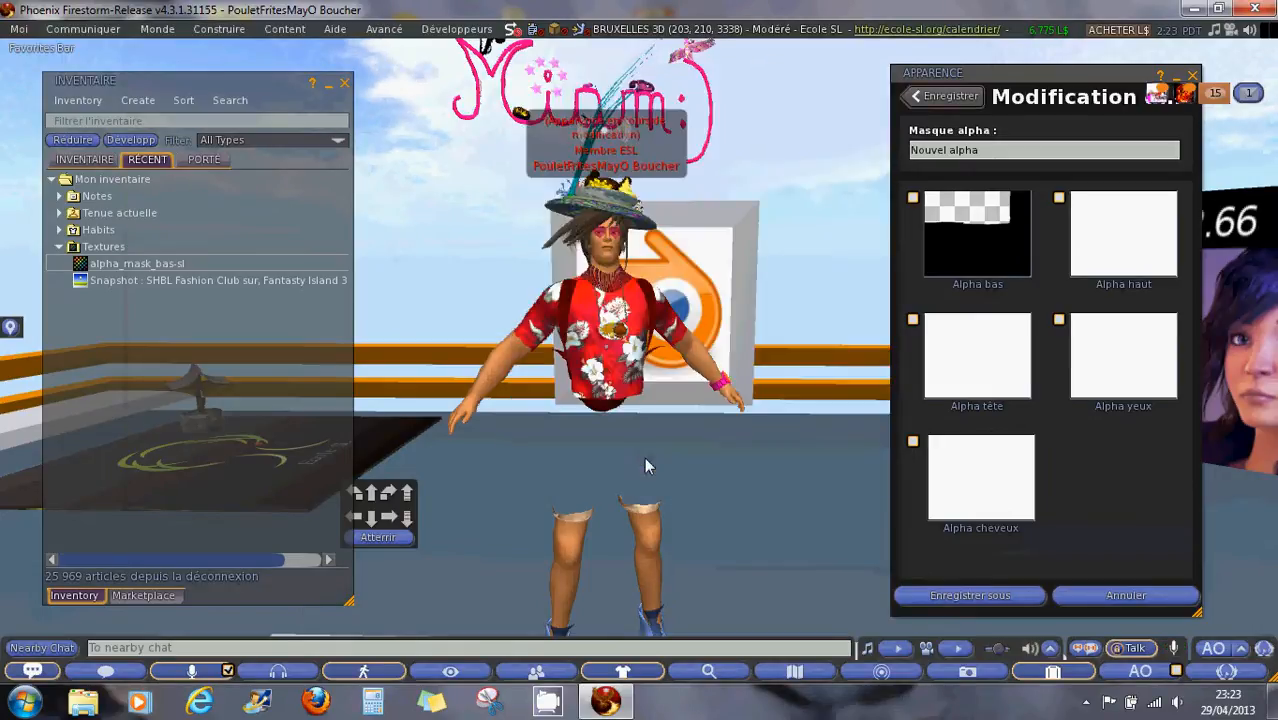
- Add color.png from the test folder as a local texture and preview it on the avatar through the Alpha bas slot
{"action": "left_click", "coordinate": [967, 243]}
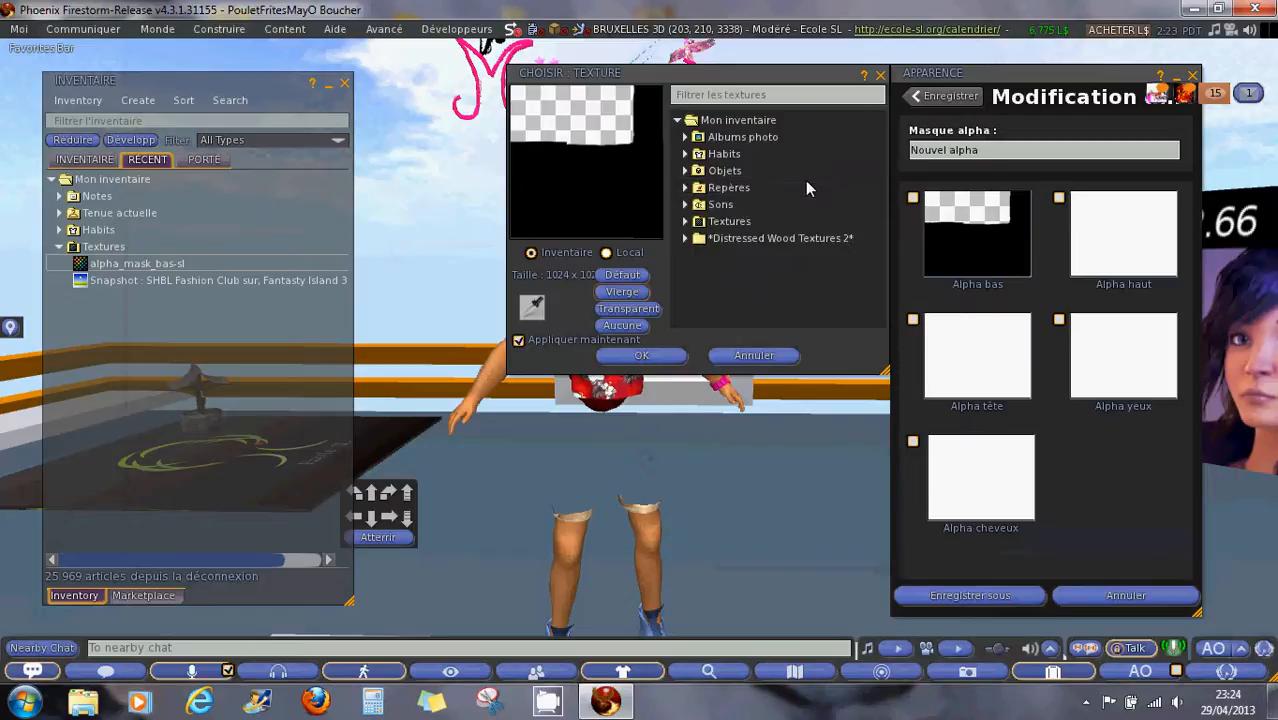
{"action": "left_click", "coordinate": [607, 253]}
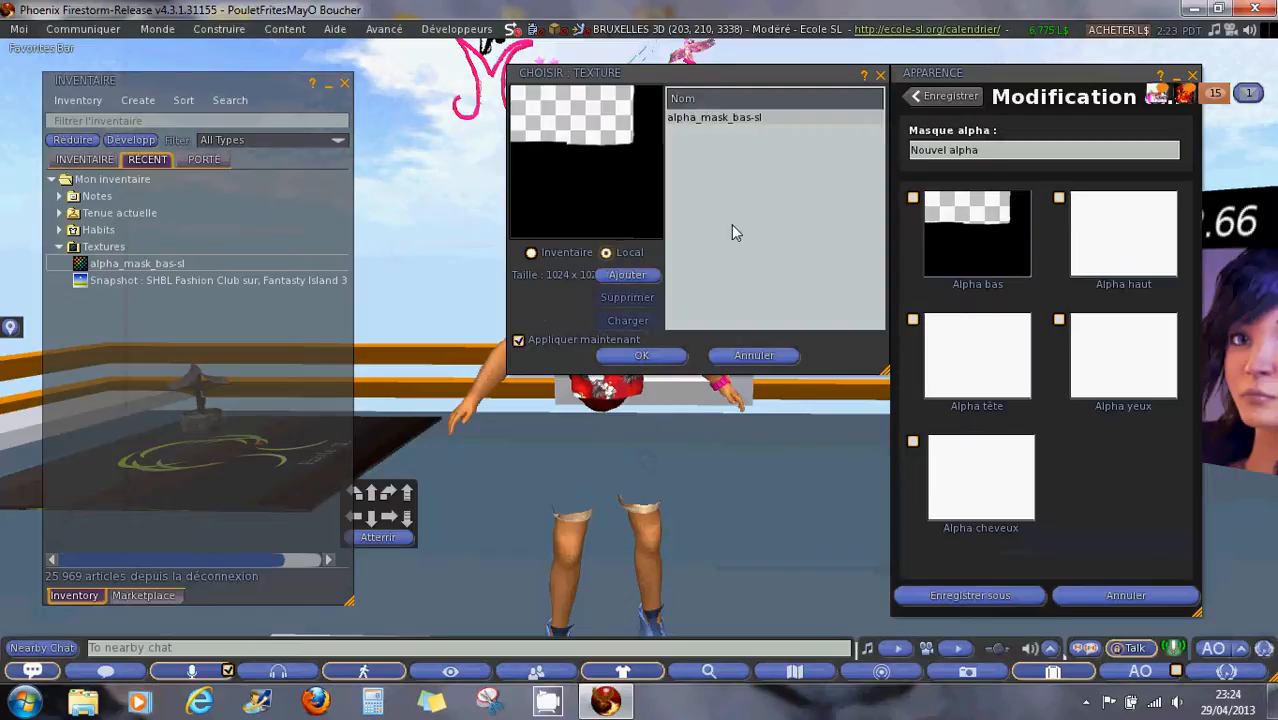
{"action": "left_click", "coordinate": [627, 275]}
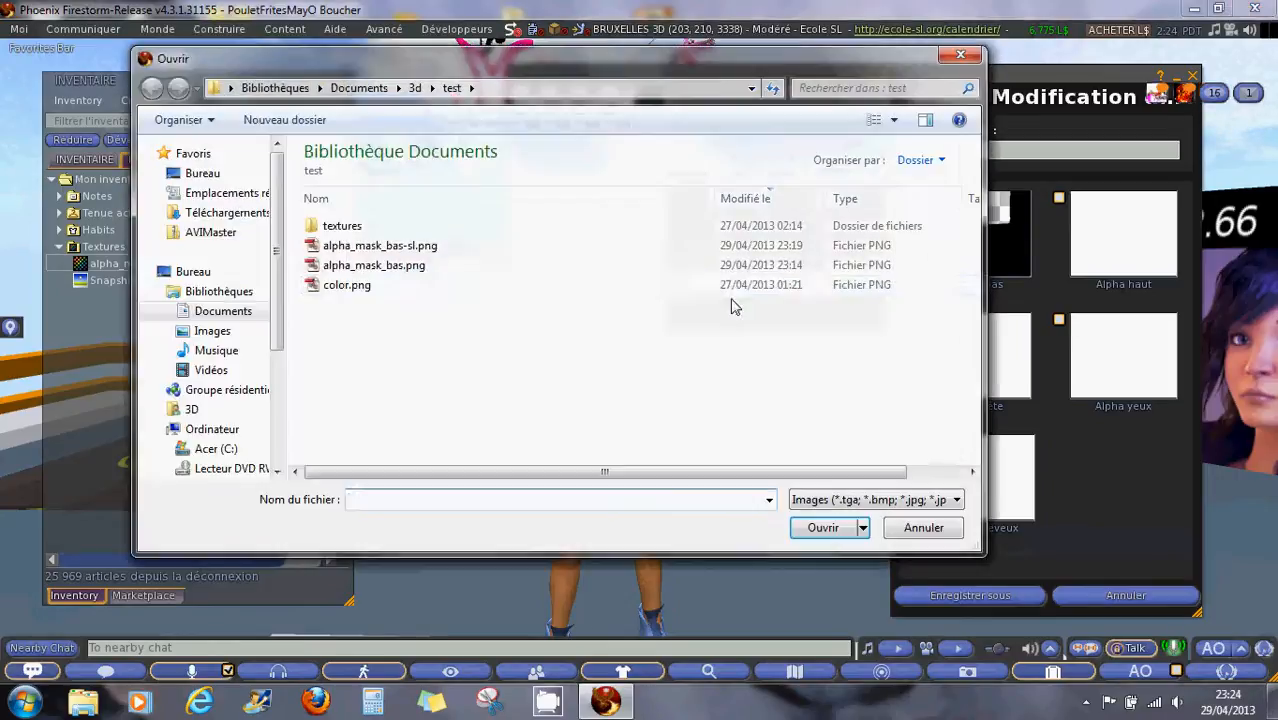
{"action": "double_click", "coordinate": [372, 287]}
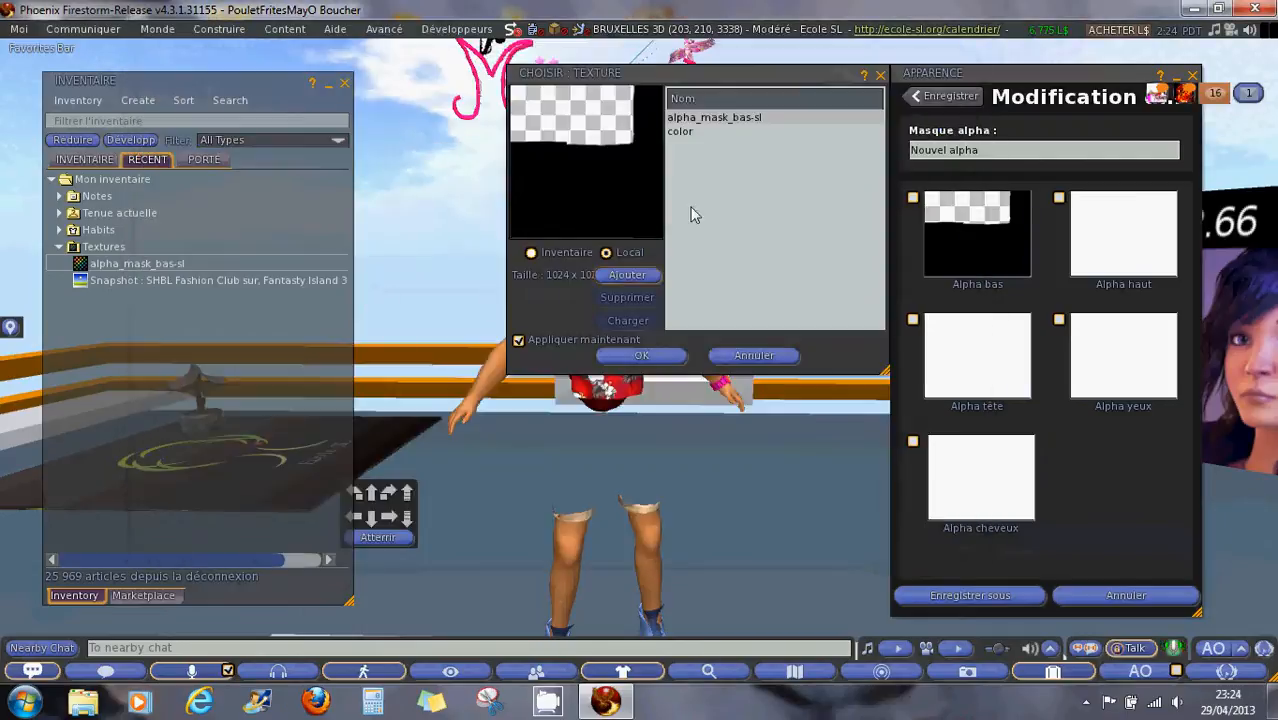
{"action": "left_click", "coordinate": [689, 133]}
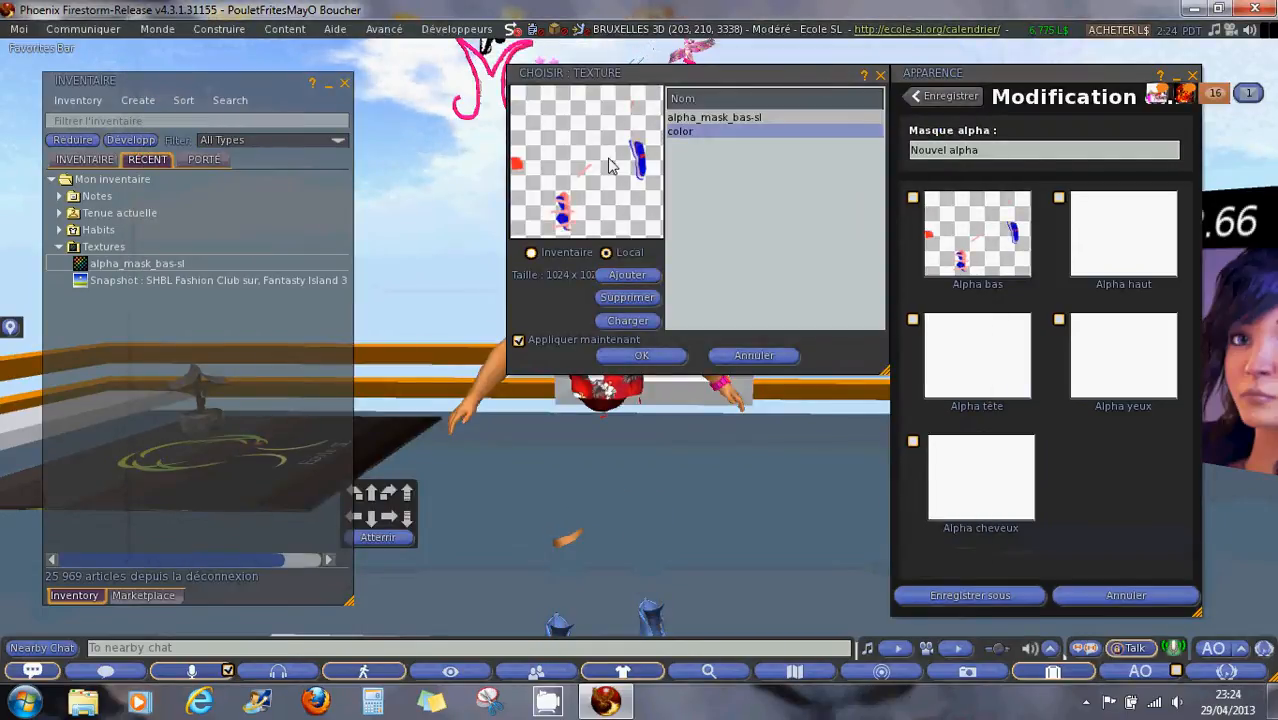
{"action": "left_click_drag", "start_coordinate": [699, 83], "coordinate": [247, 58]}
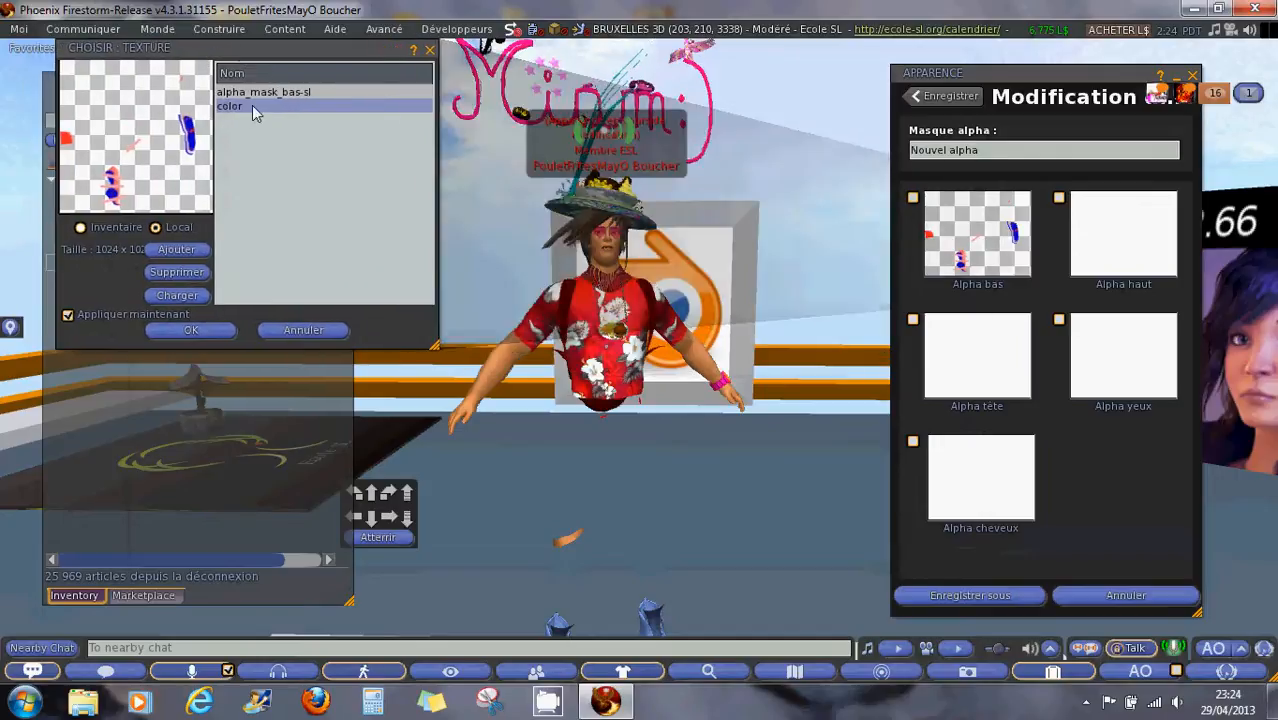
{"action": "scroll", "coordinate": [611, 514], "scroll_direction": "down", "scroll_amount": 3}
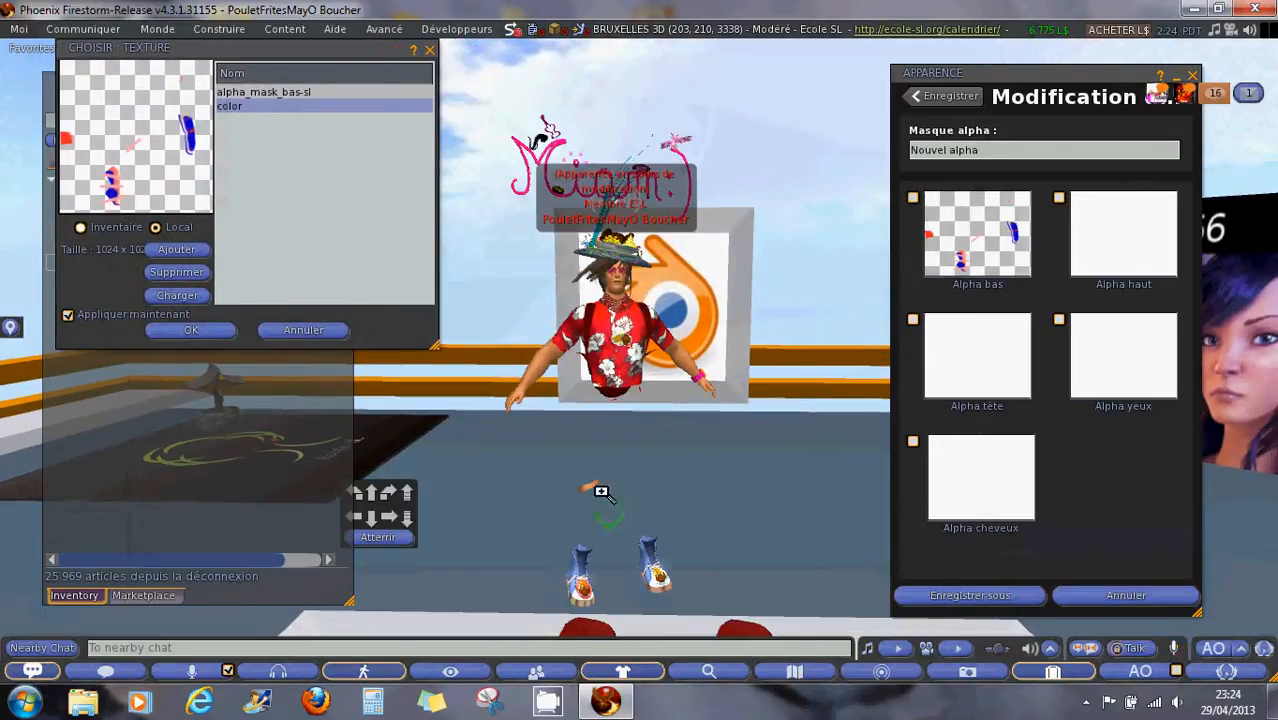
{"action": "left_click_drag", "start_coordinate": [623, 356], "coordinate": [643, 363], "text": "alt"}
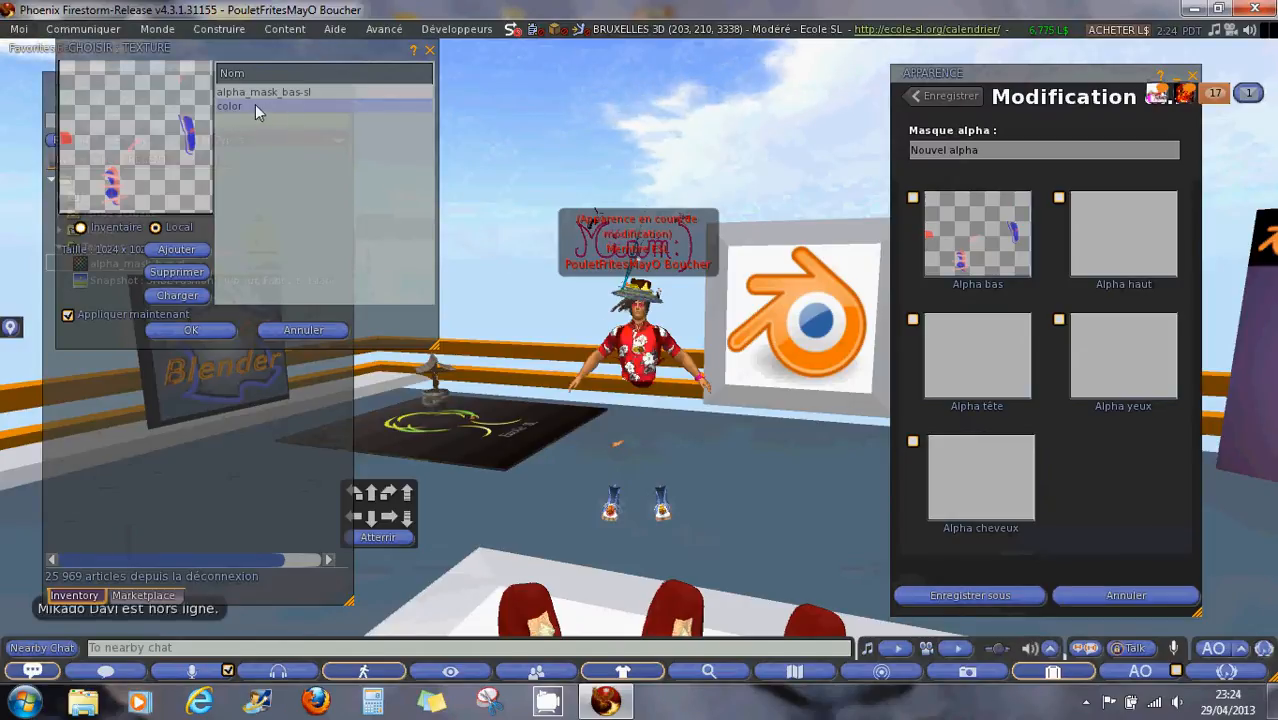
{"action": "left_click_drag", "start_coordinate": [355, 45], "coordinate": [458, 52]}
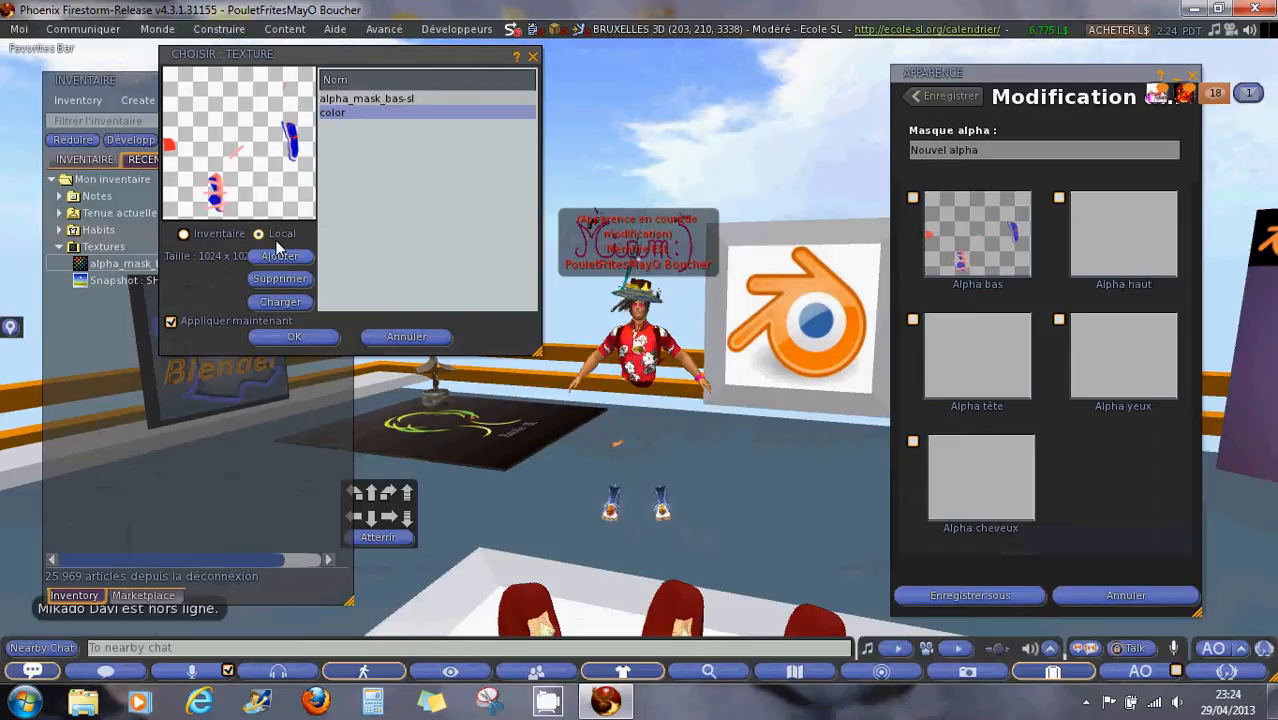
- Switch the Alpha bas preview back to the local alpha_mask_bas-sl texture, cancel the texture selection and view the avatar's lower body
{"action": "left_click", "coordinate": [360, 100]}
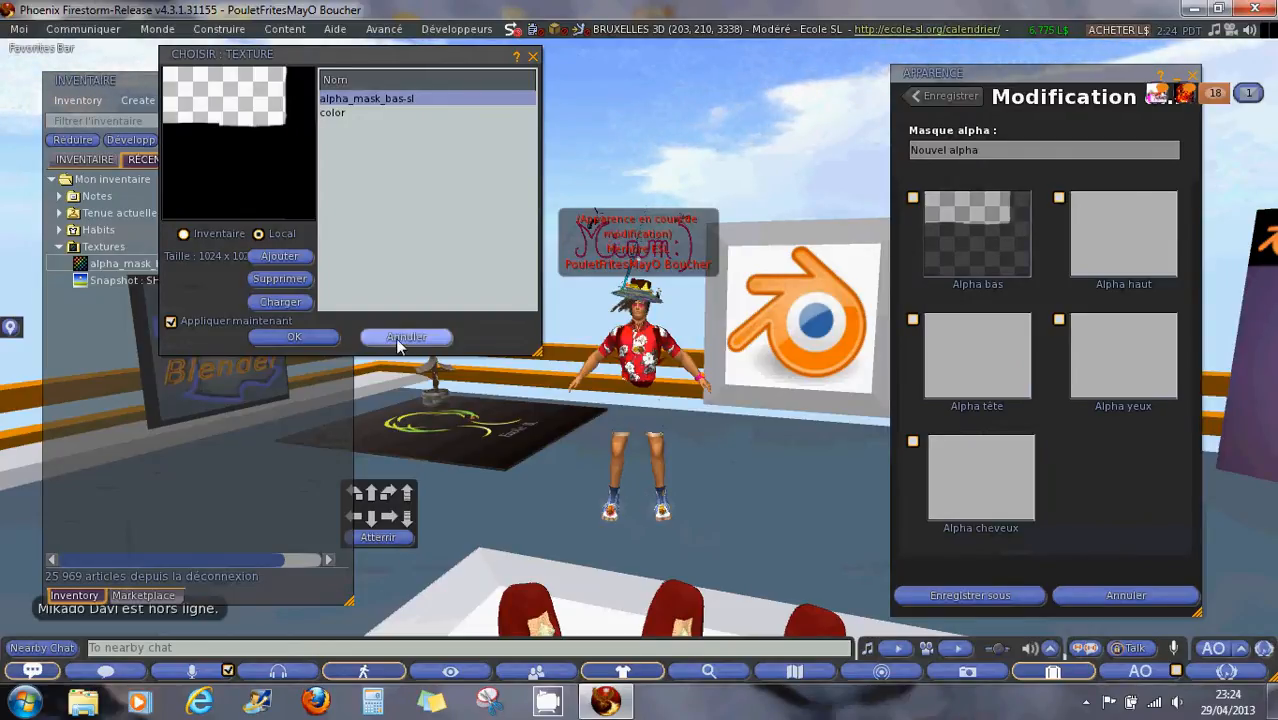
{"action": "left_click", "coordinate": [440, 338]}
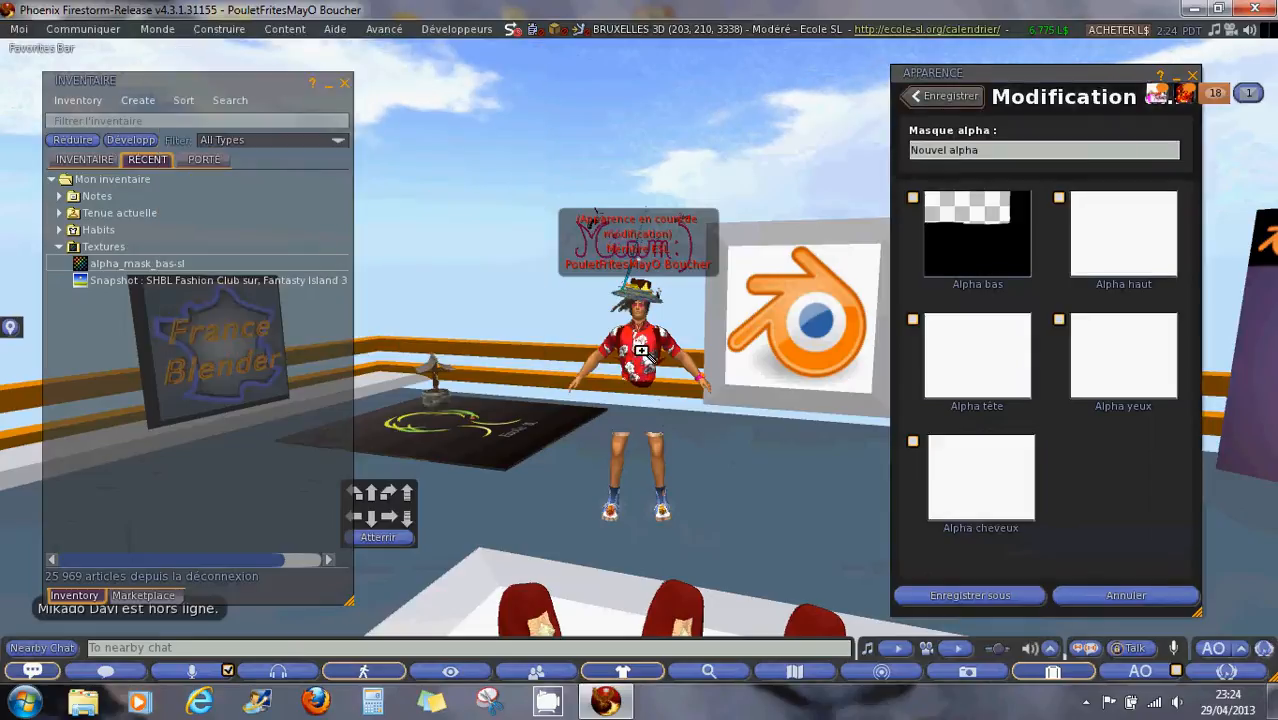
{"action": "left_click_drag", "start_coordinate": [641, 361], "coordinate": [641, 370], "text": "alt"}
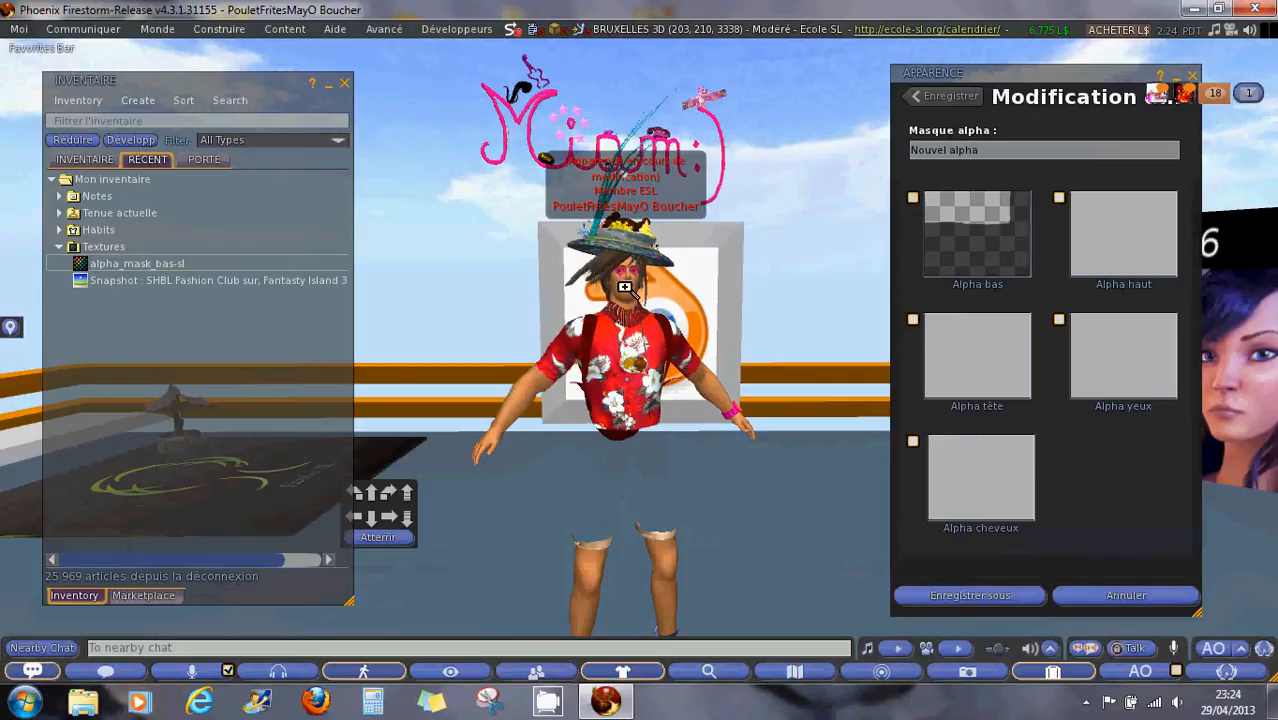
{"action": "left_click_drag", "start_coordinate": [632, 362], "coordinate": [641, 361], "text": "alt"}
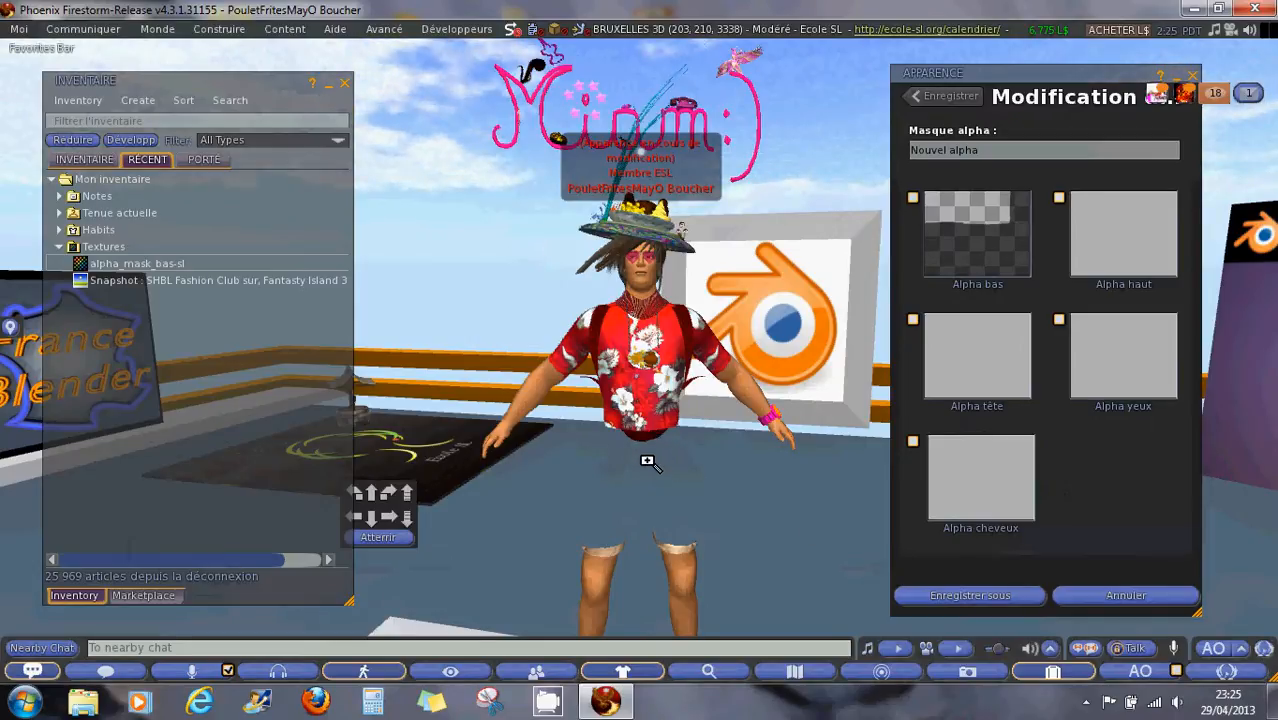
- Check the masked avatar from the side, close the appearance editor and quit the Second Life viewer
{"action": "left_click_drag", "start_coordinate": [632, 405], "coordinate": [628, 434]}
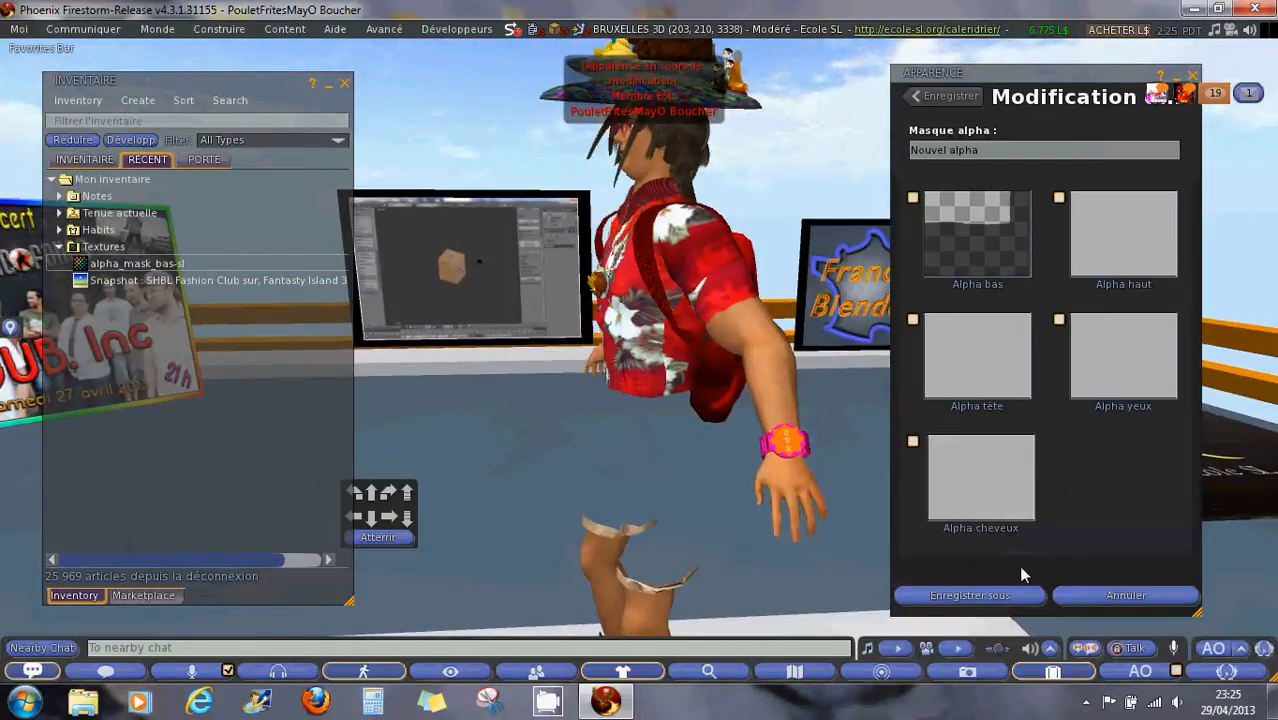
{"action": "left_click_drag", "start_coordinate": [1070, 69], "coordinate": [829, 75]}
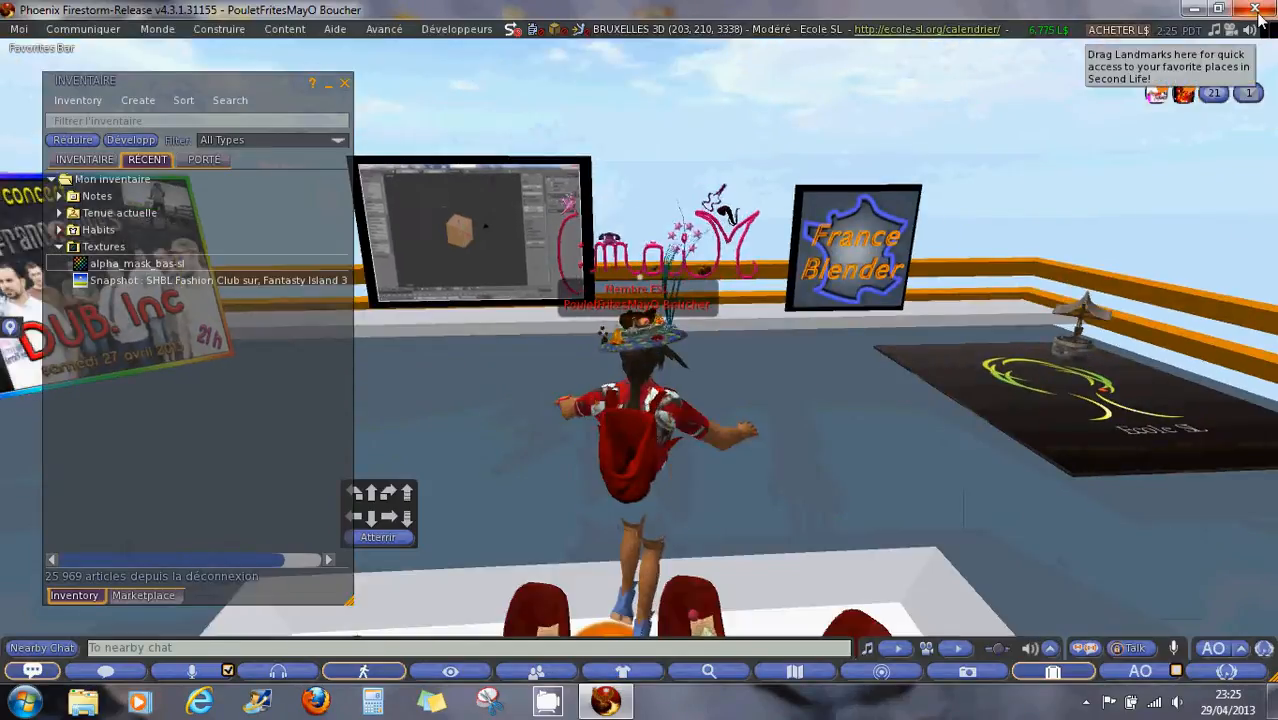
{"action": "left_click", "coordinate": [1256, 10]}
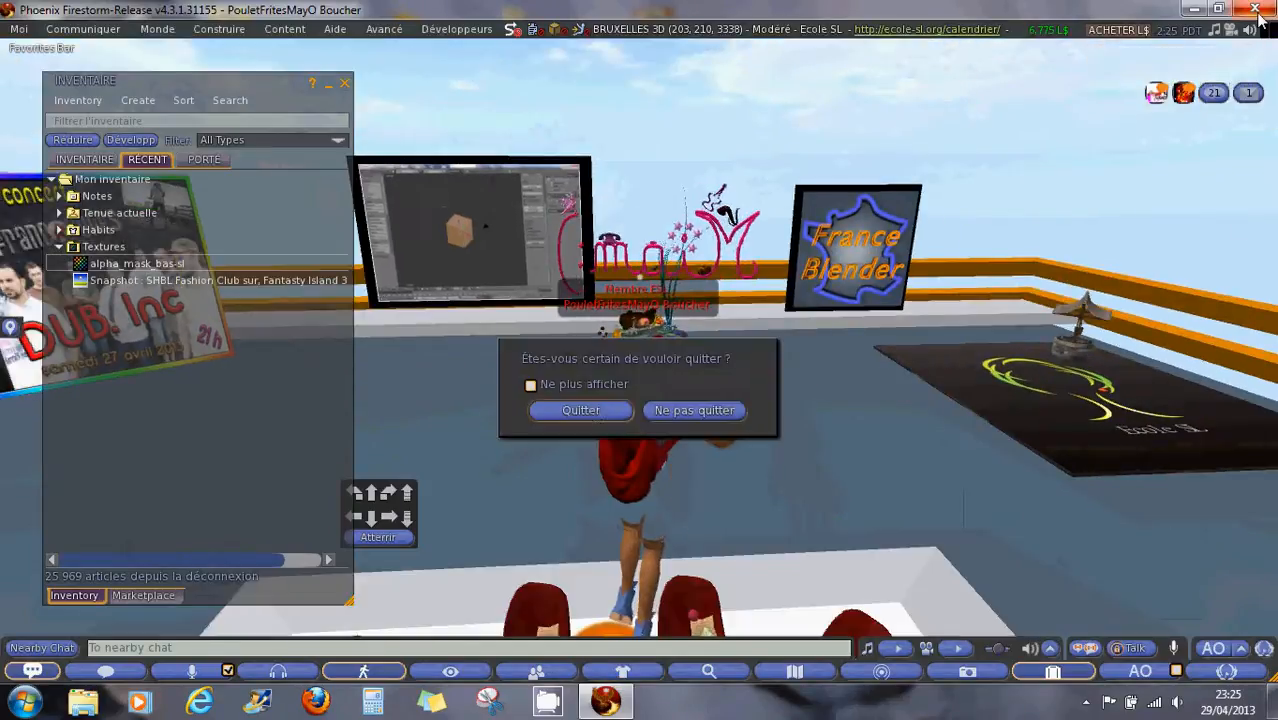
{"action": "left_click", "coordinate": [584, 410]}
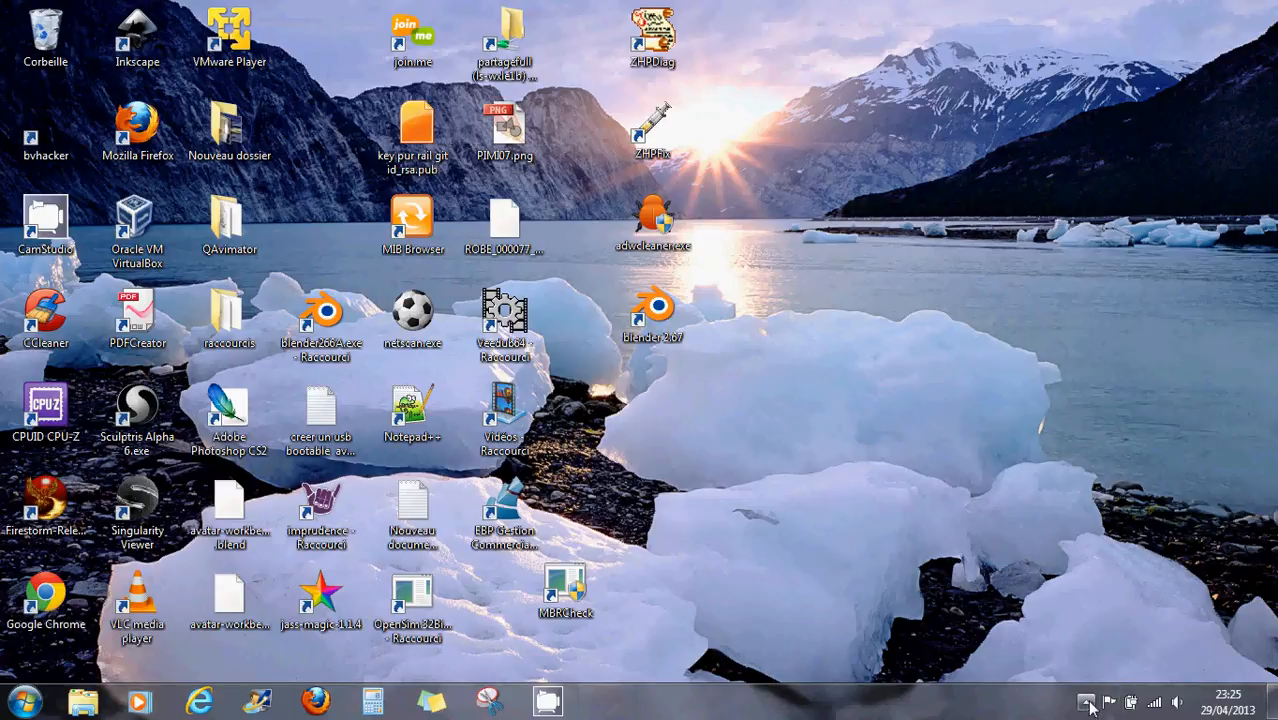
{"action": "left_click", "coordinate": [1086, 702]}
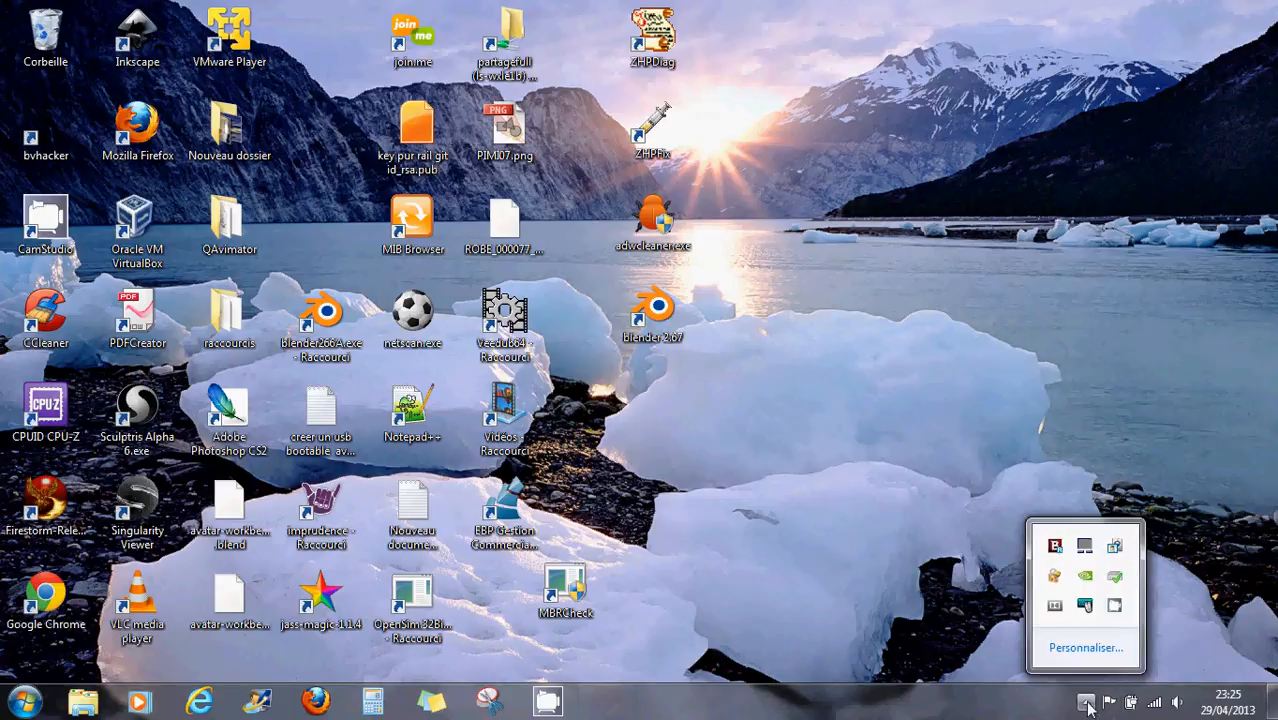
{"action": "right_click", "coordinate": [1115, 607]}
{"action": "left_click", "coordinate": [1152, 588]}
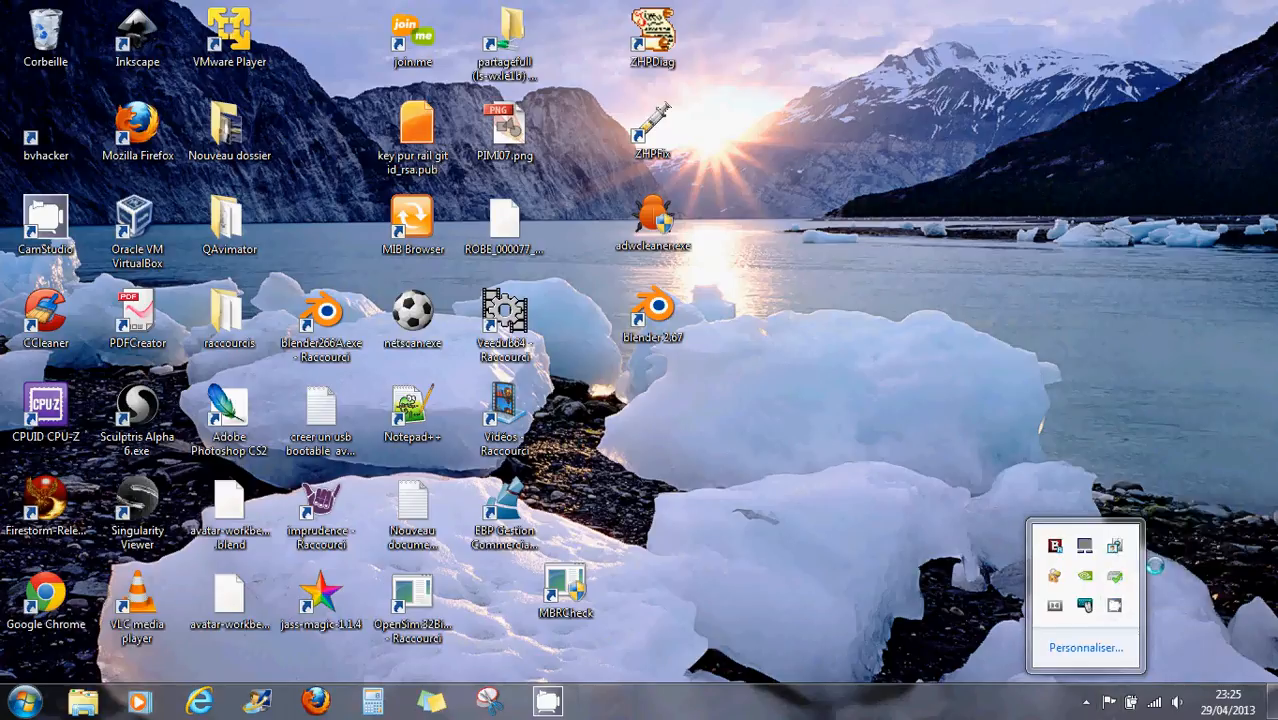